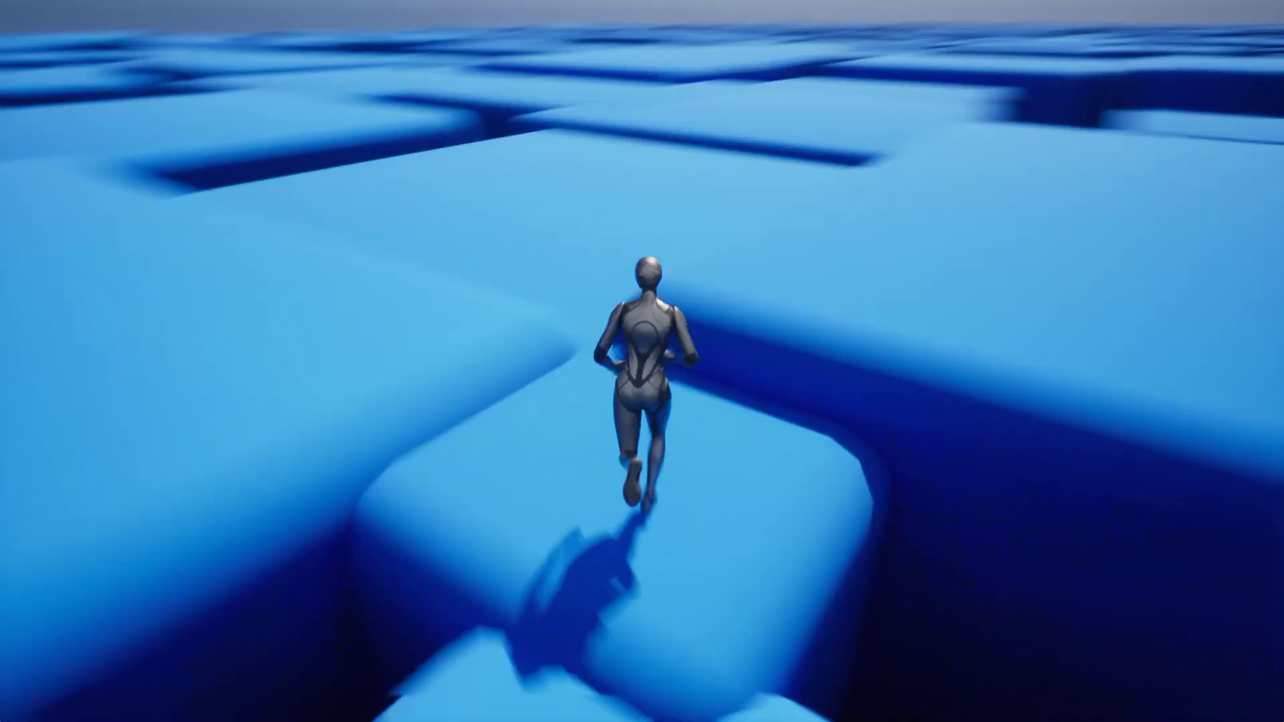
key("space")
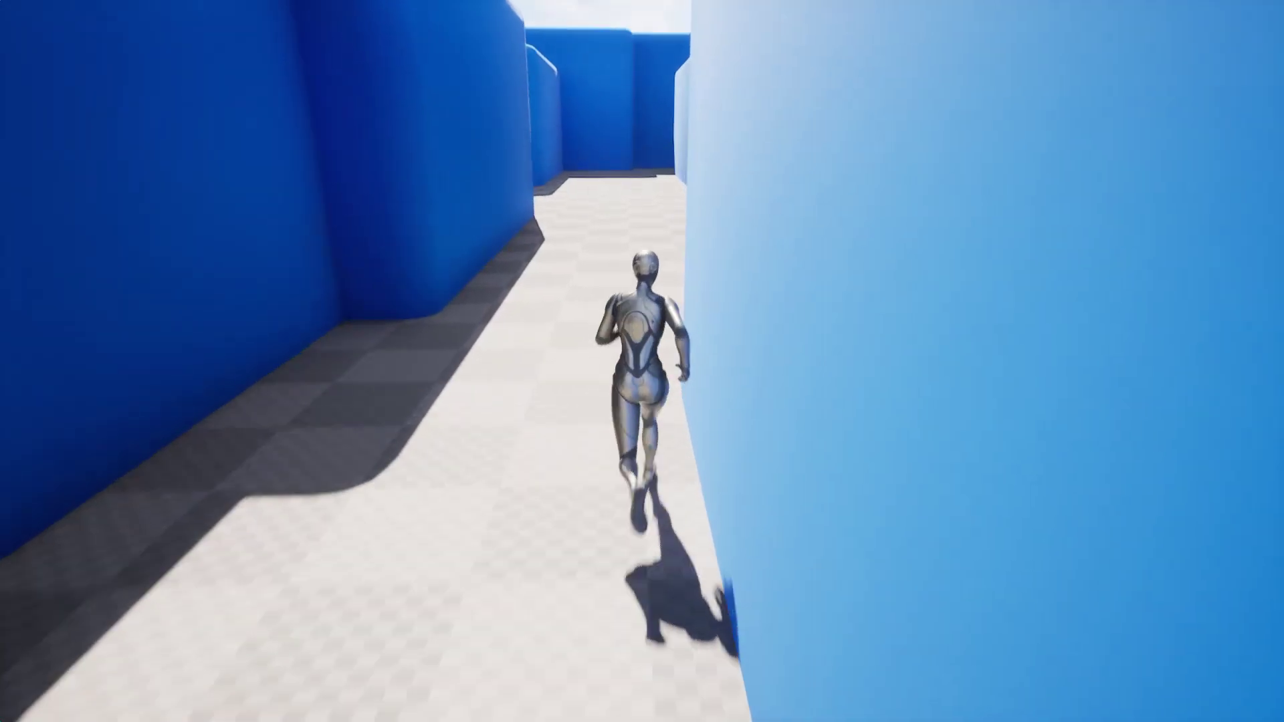
key("w")
key("w")
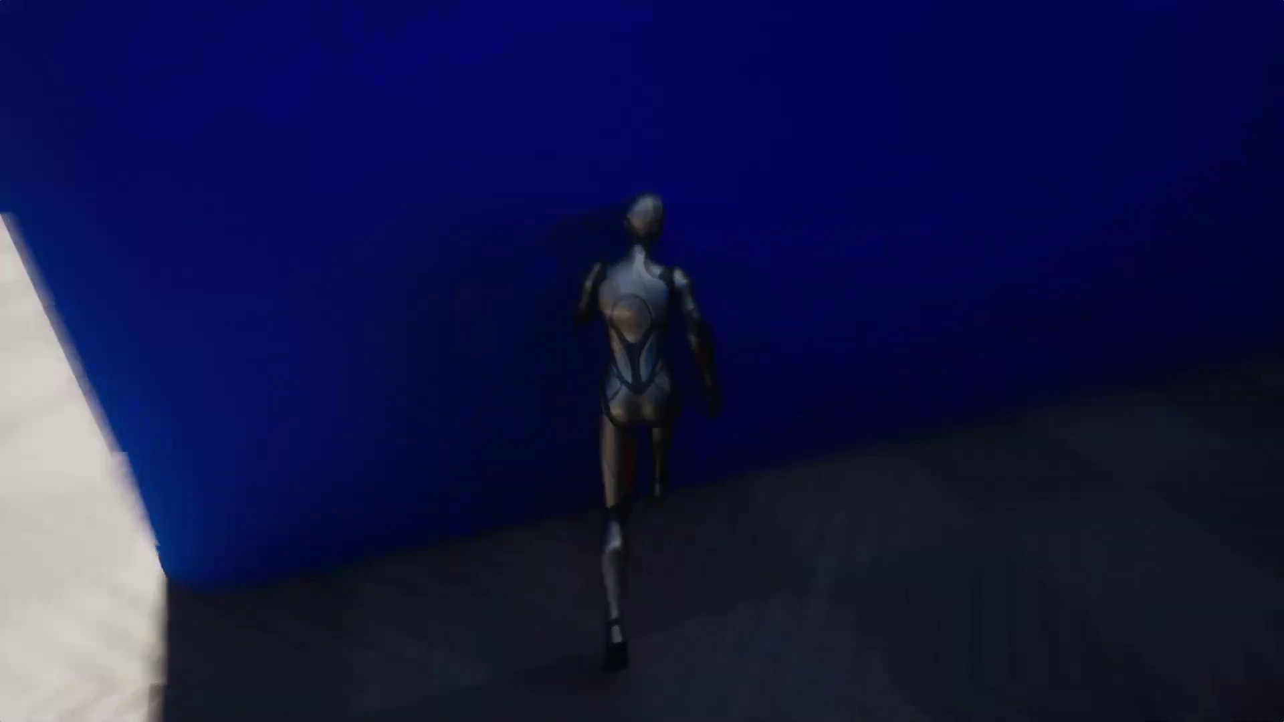
key("w")
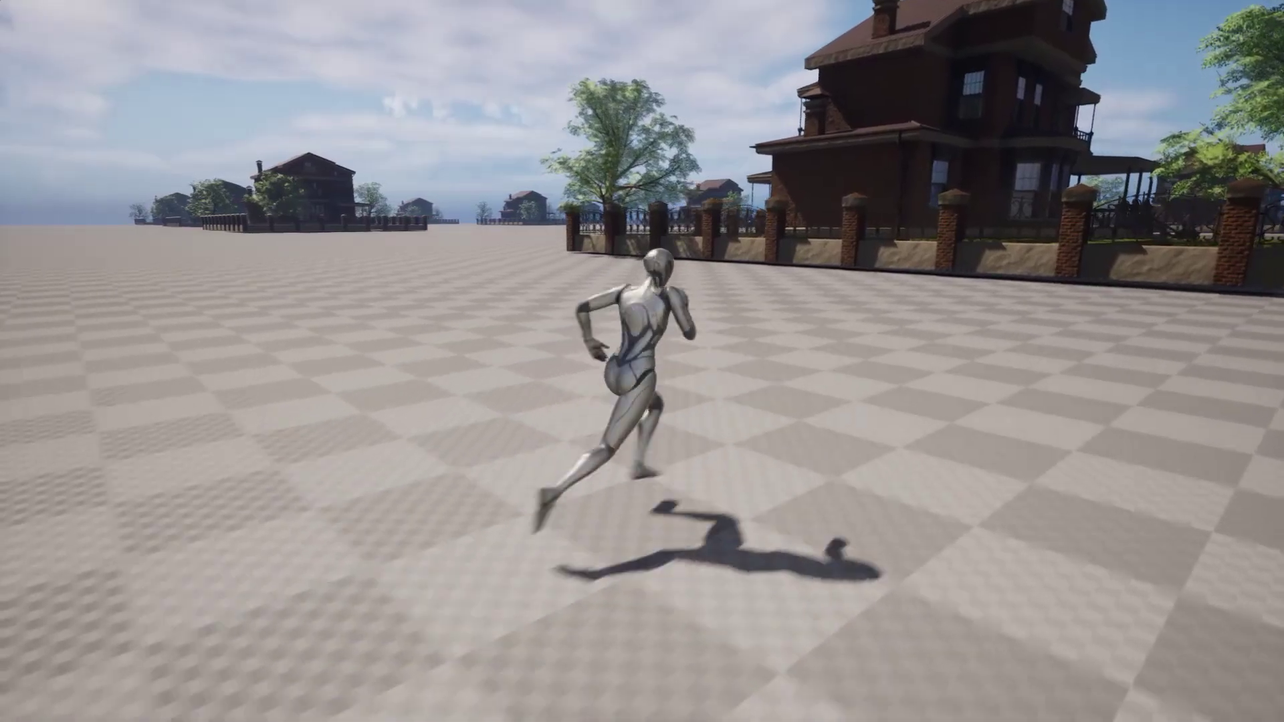
key("w")
key("w")
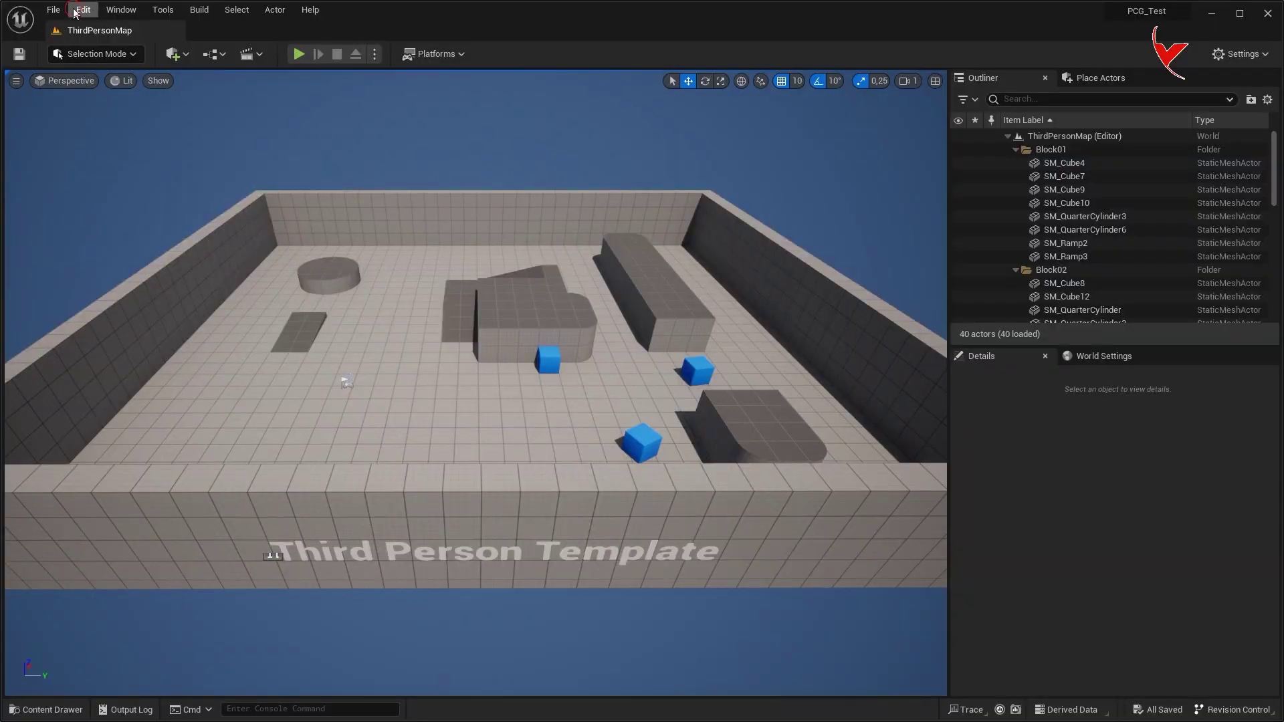
Find the Procedural Content Generation Framework plugin, enable it, and restart the editor
left_click(75, 11)
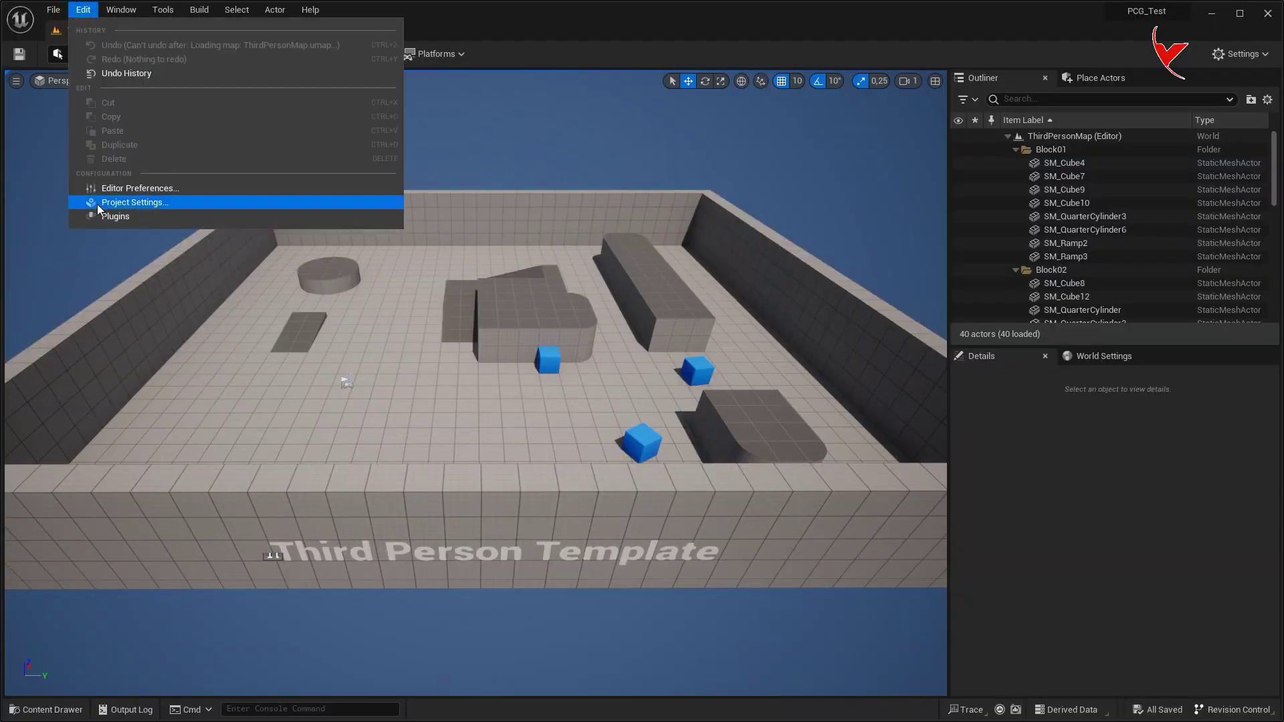
left_click(98, 203)
left_click(119, 53)
type("Procedural Content")
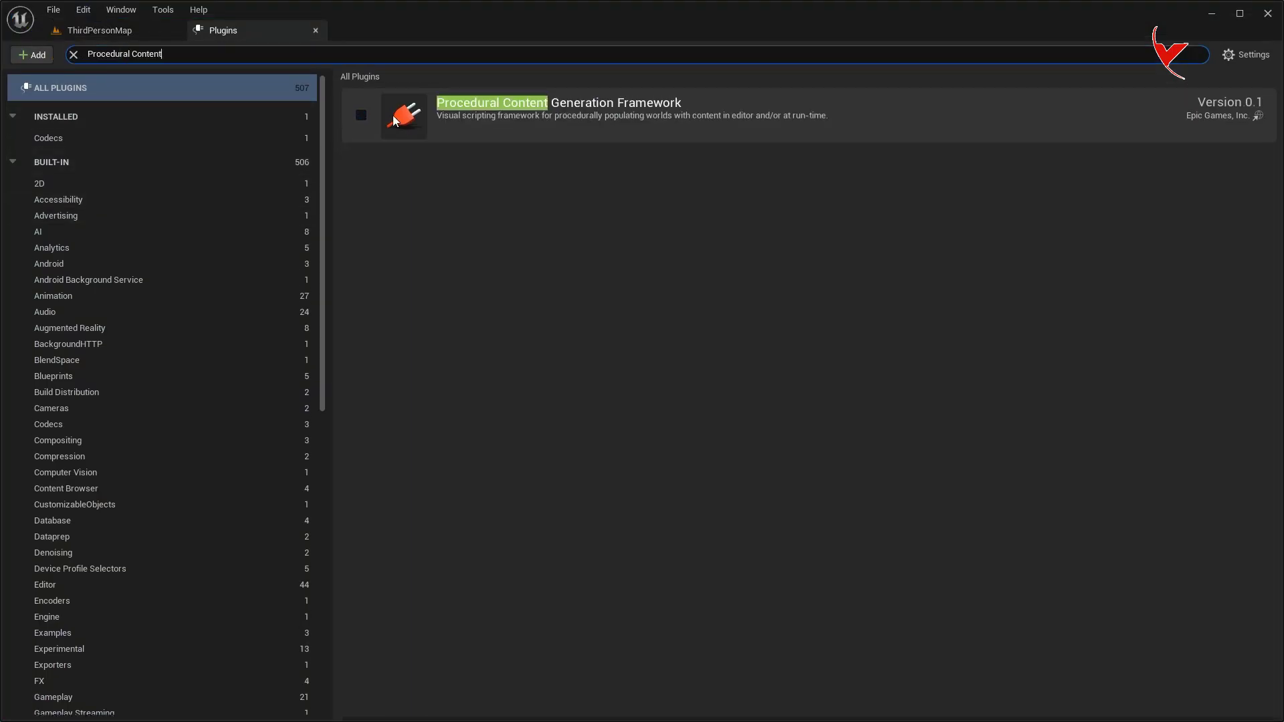
left_click(361, 116)
left_click(1226, 692)
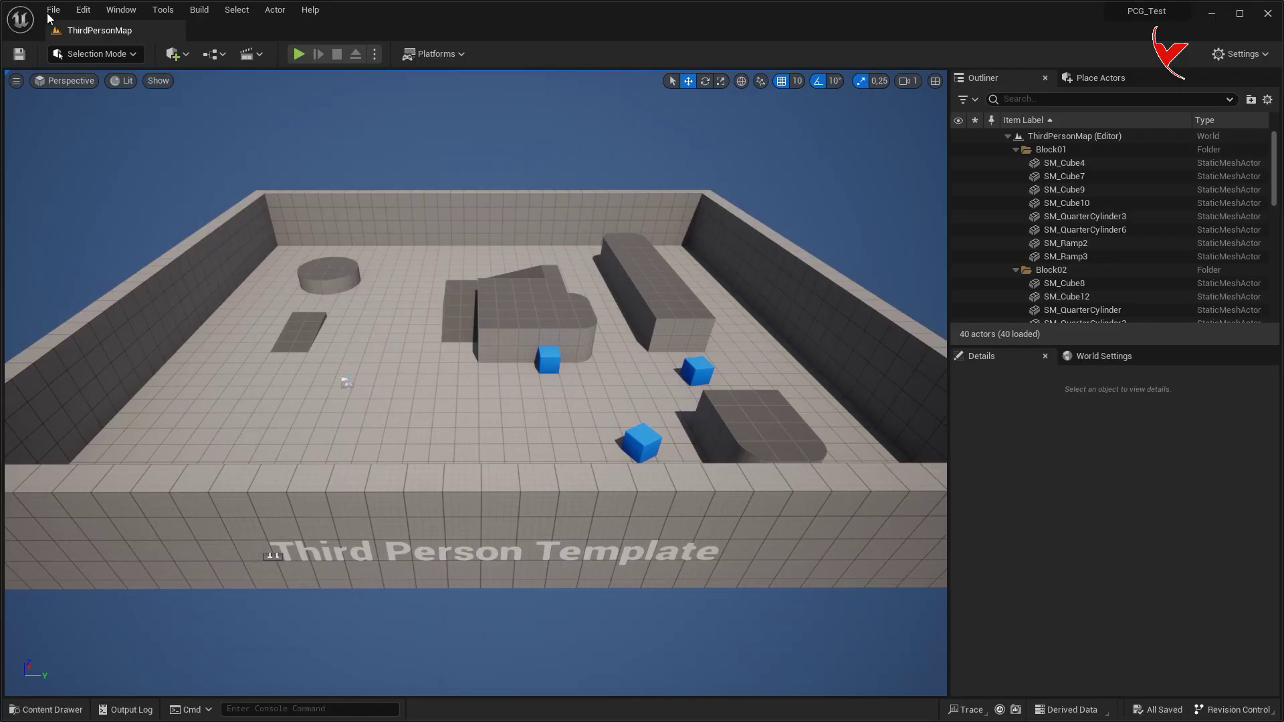
Create a new level from the Basic template and delete its floor
left_click(51, 12)
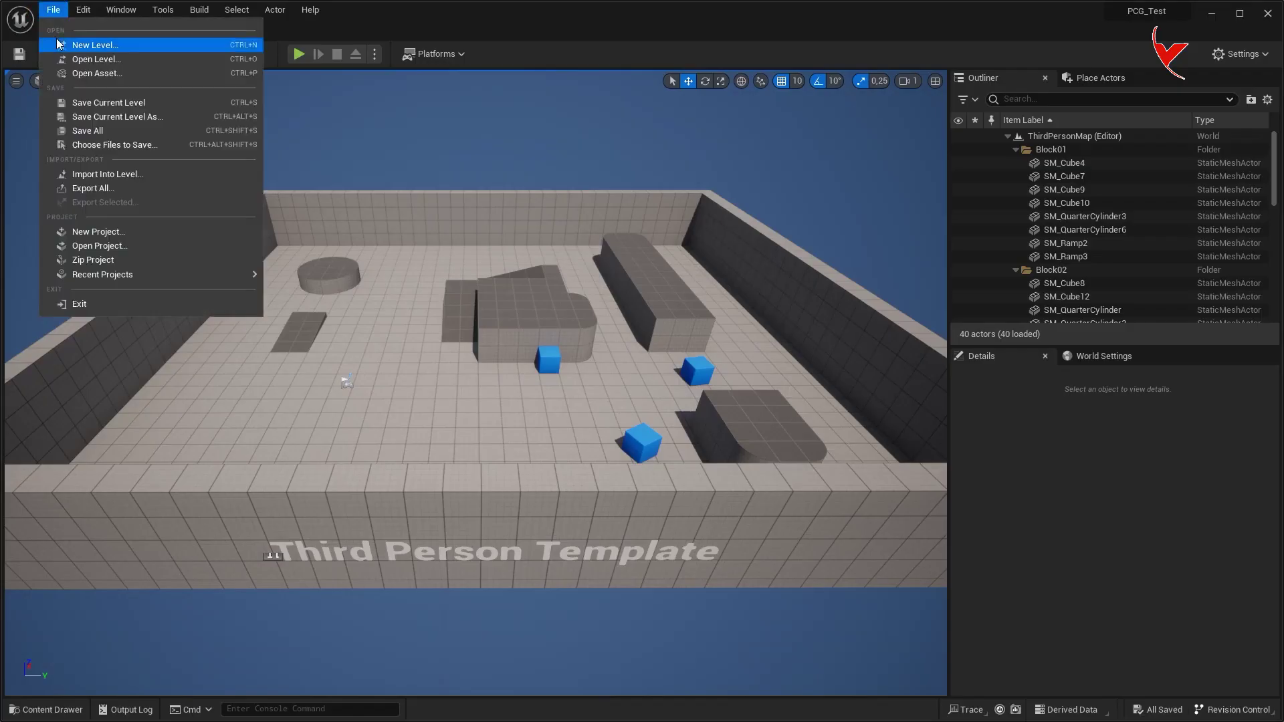
left_click(57, 40)
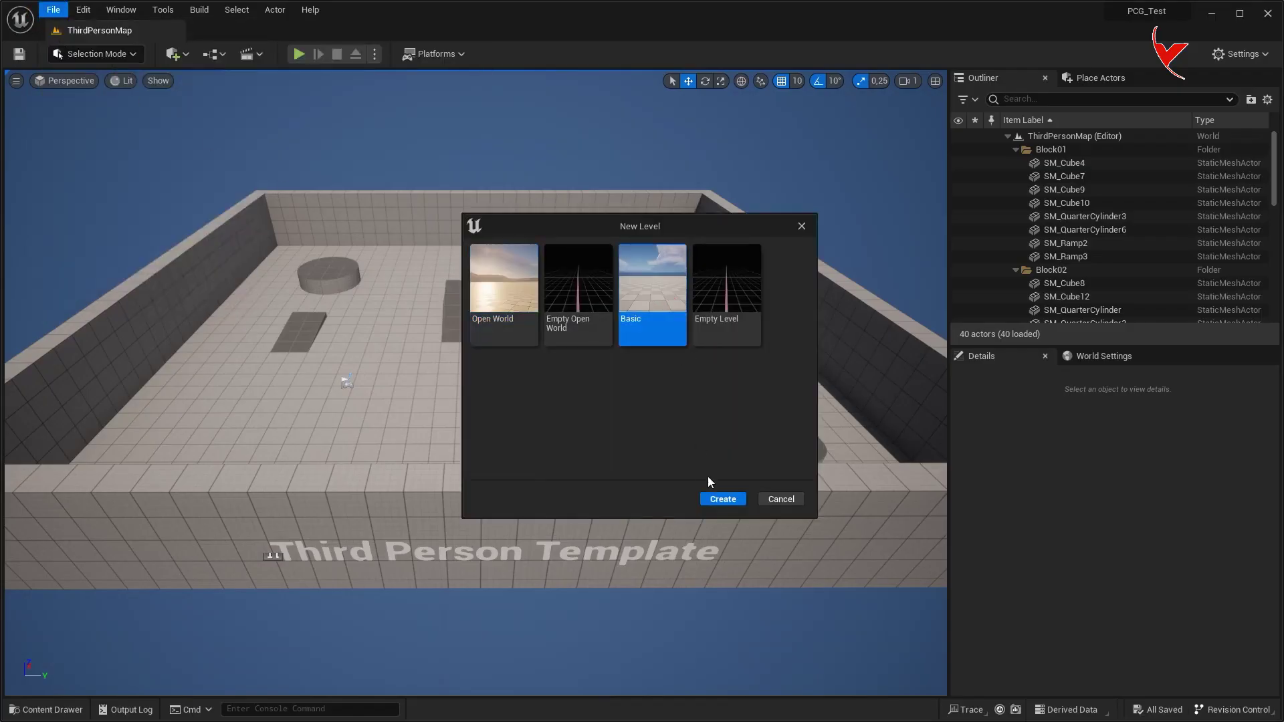
left_click(723, 499)
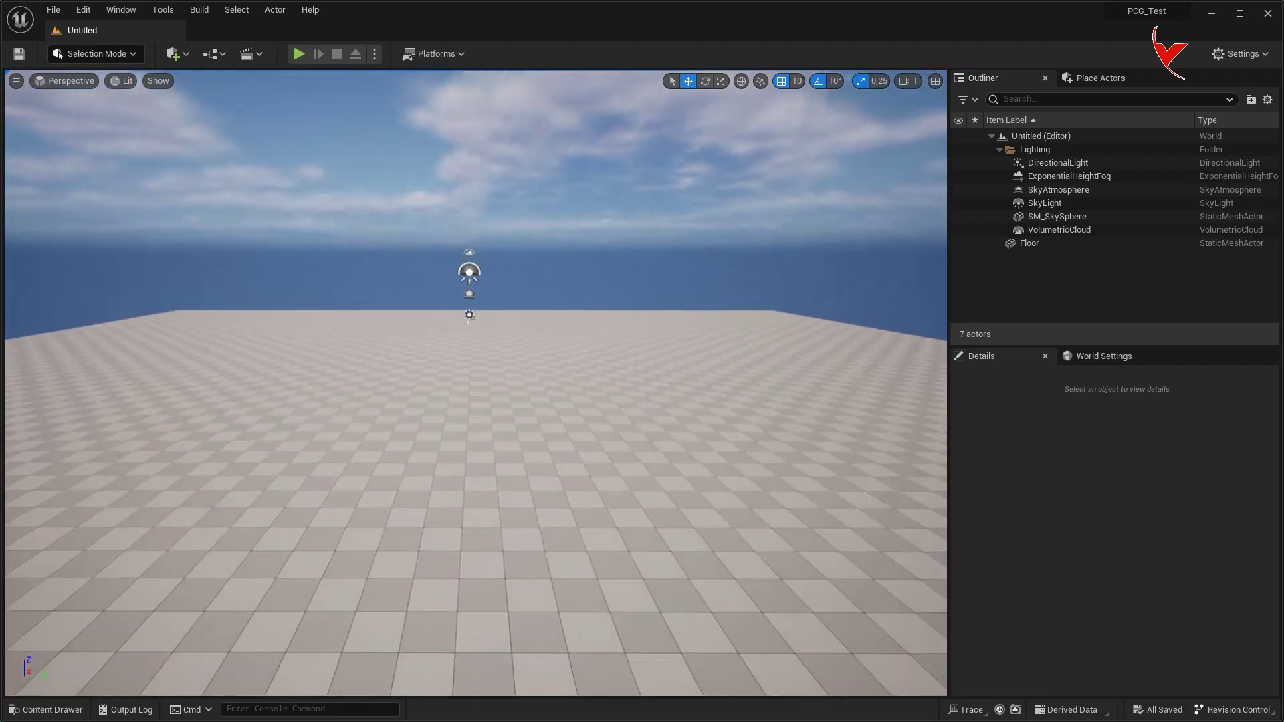
left_click(545, 450)
key("Delete")
Switch to Landscape mode and create a new landscape with the default 8 × 8 components and 505 × 505 resolution
left_click(110, 55)
left_click(106, 89)
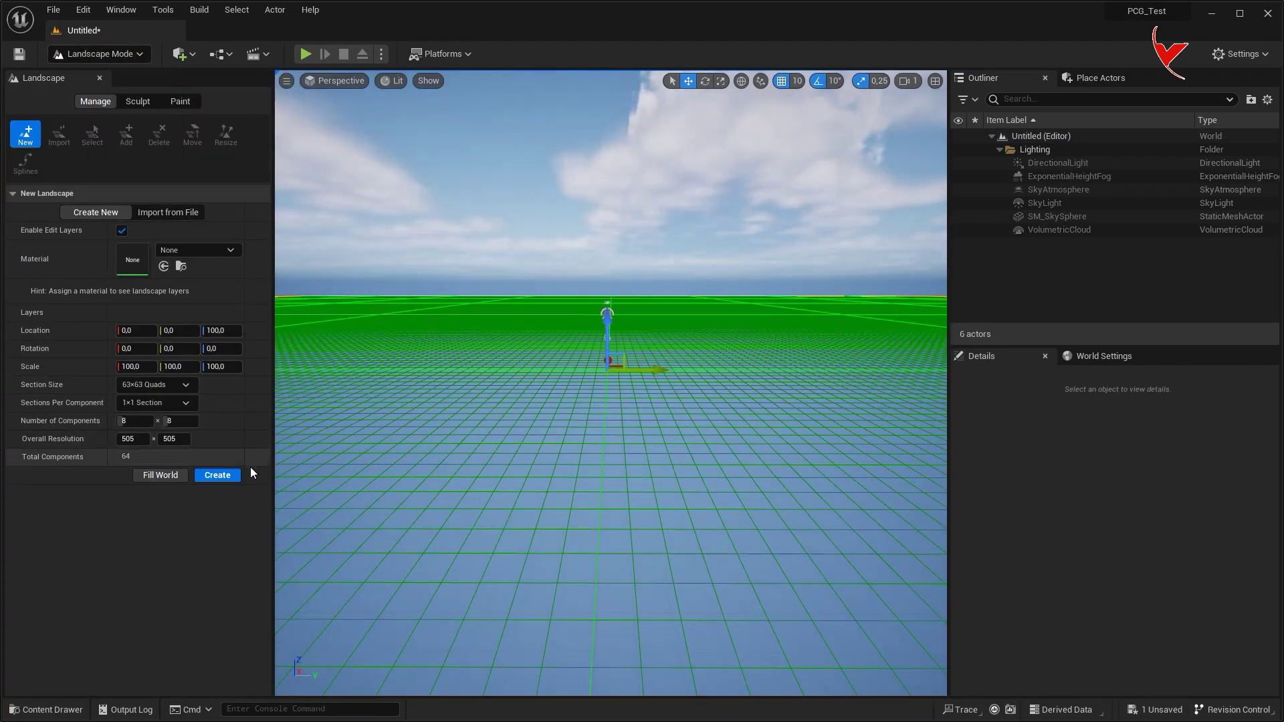
left_click(217, 477)
Sculpt several smooth neighbouring hills on the landscape with the Sculpt tool and return to Selection mode
right_click_drag(348, 414, 361, 481)
key("s")
left_click(619, 407)
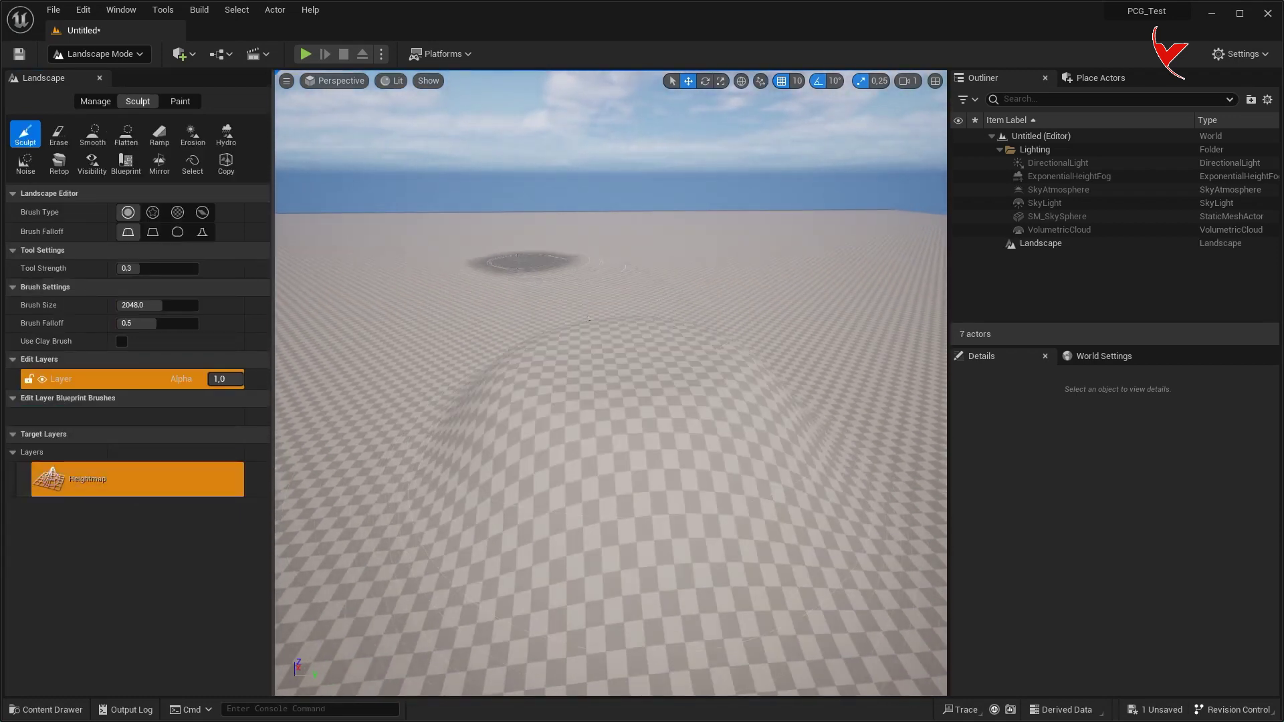
right_click_drag(533, 264, 489, 293)
left_click_drag(815, 255, 817, 251)
right_click_drag(818, 251, 870, 281)
left_click_drag(668, 252, 736, 298)
mouse_move(736, 297)
right_mouse_down()
mouse_move(696, 308)
mouse_move(746, 271)
right_mouse_up()
left_click(716, 496)
left_click_drag(746, 334, 653, 310)
left_click_drag(501, 368, 460, 369)
left_click(99, 54)
left_click(191, 76)
Create a PCG Graph asset named PCGGraph_Test in the Content folder
key("ctrl+space")
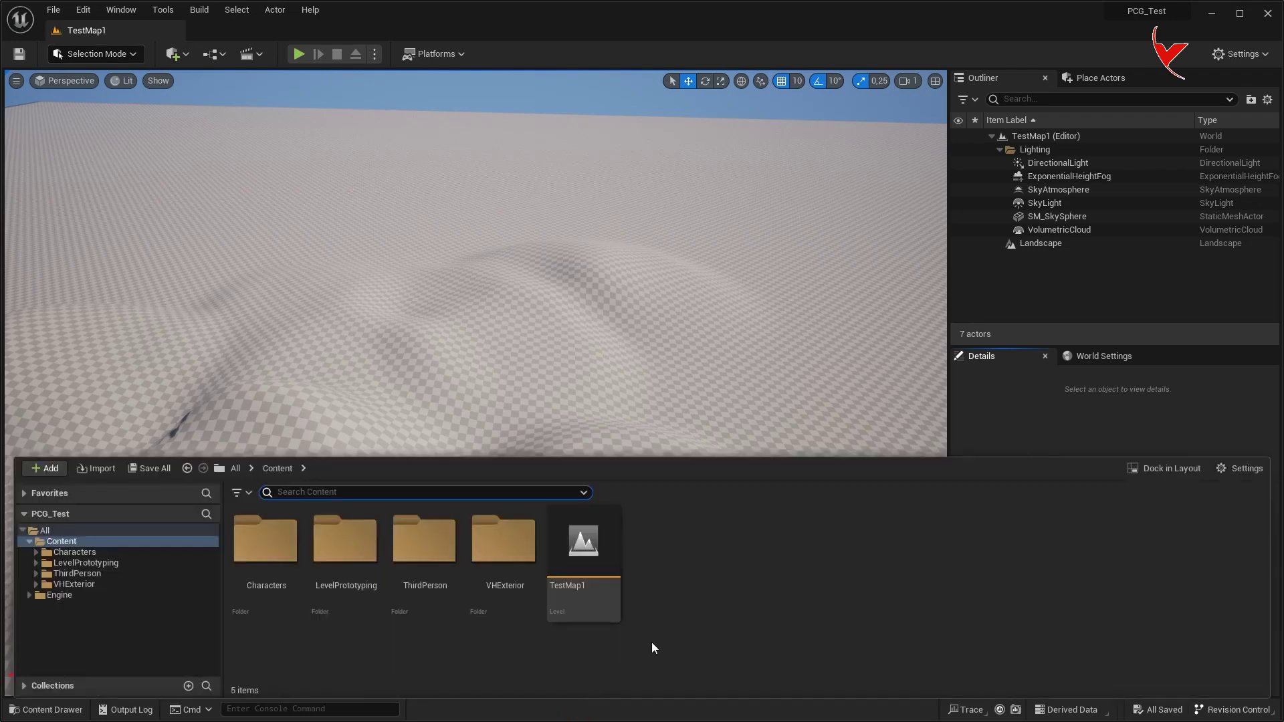
right_click(671, 621)
mouse_move(715, 555)
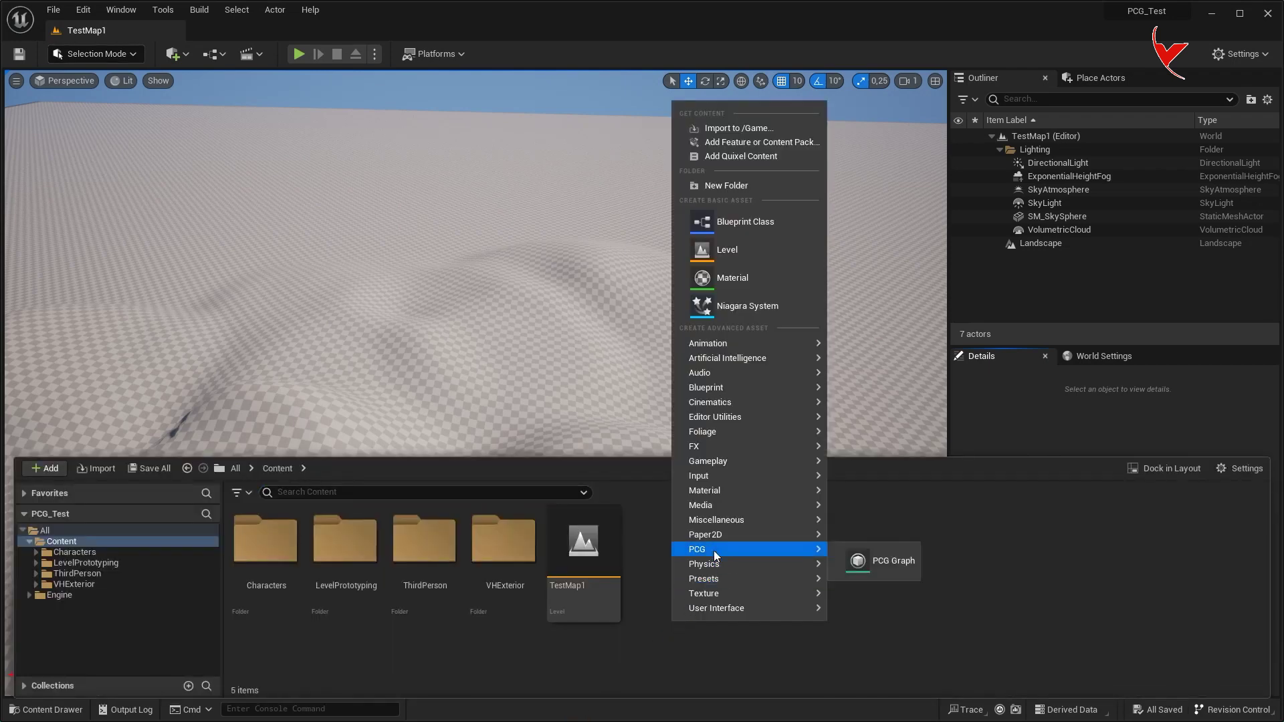
left_click(864, 565)
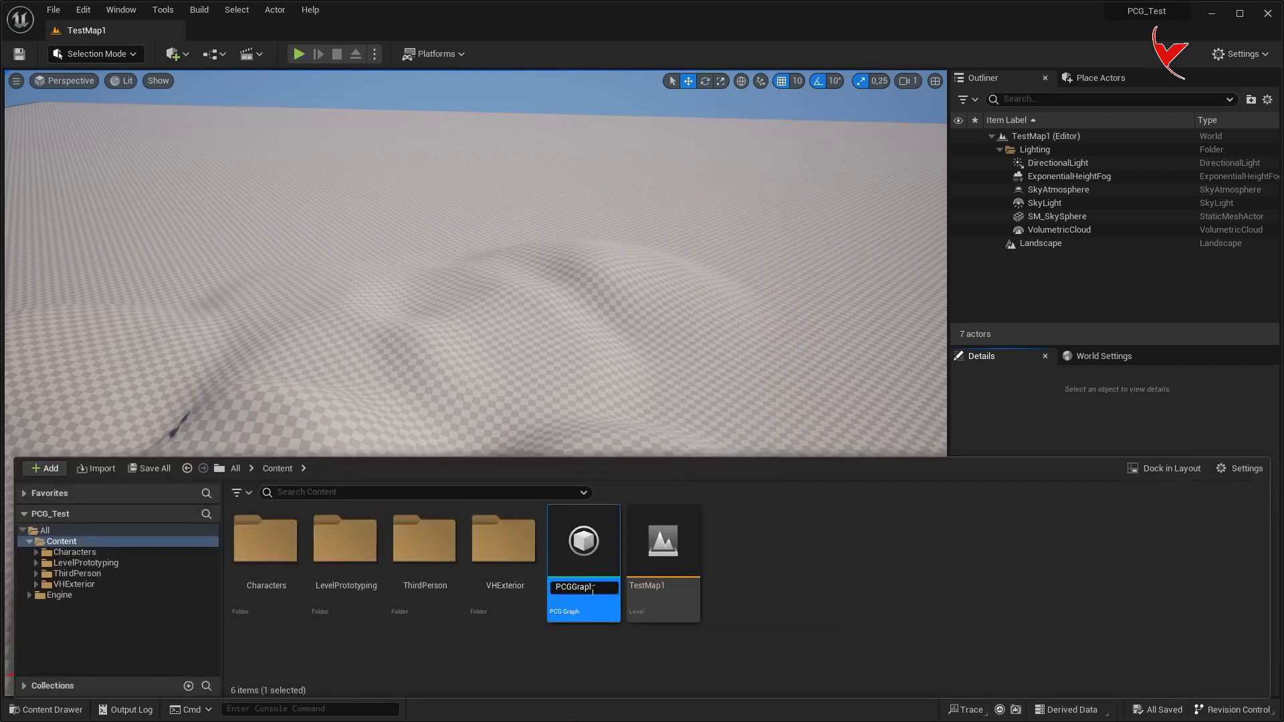
type("PCGGraph_Test")
key("Return")
Place PCGGraph_Test in the level as a volume over the hills and scale it to about 43.5 × 37.75 × 10
left_click_drag(582, 544, 469, 351)
right_click_drag(562, 420, 559, 470)
left_click(723, 81)
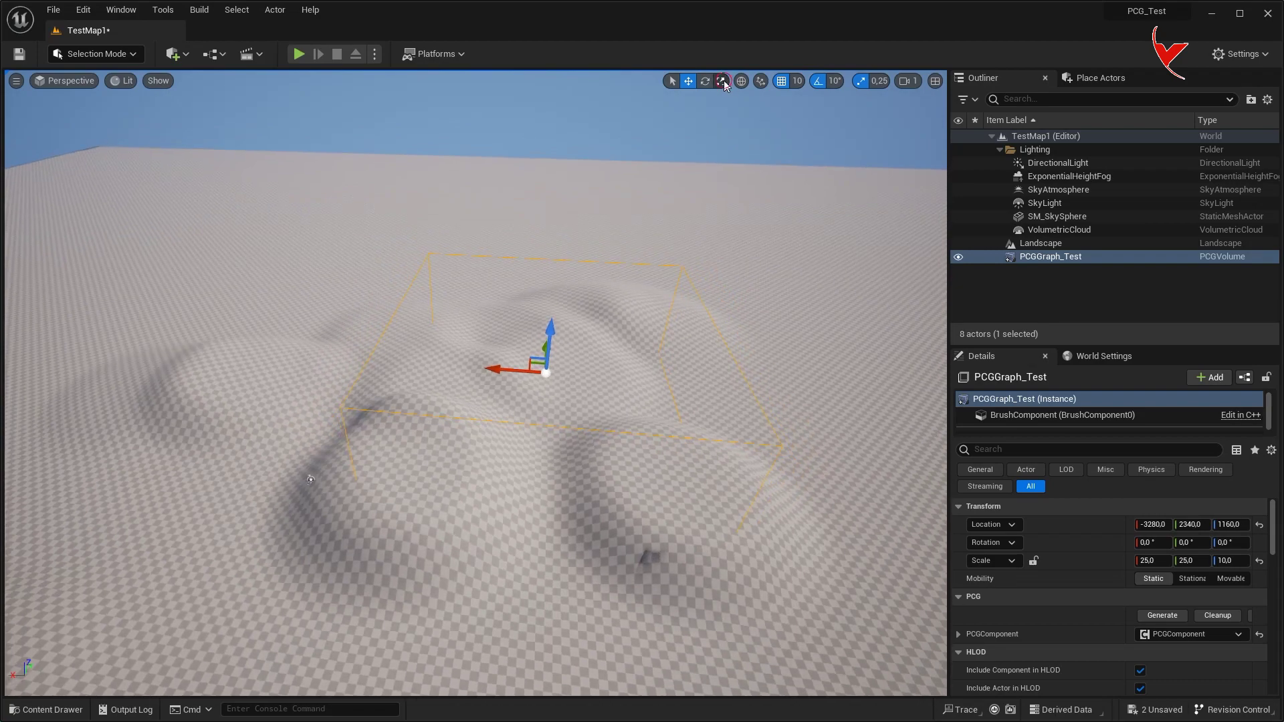
right_click_drag(691, 349, 616, 391)
left_click(907, 82)
right_click_drag(551, 326, 462, 351)
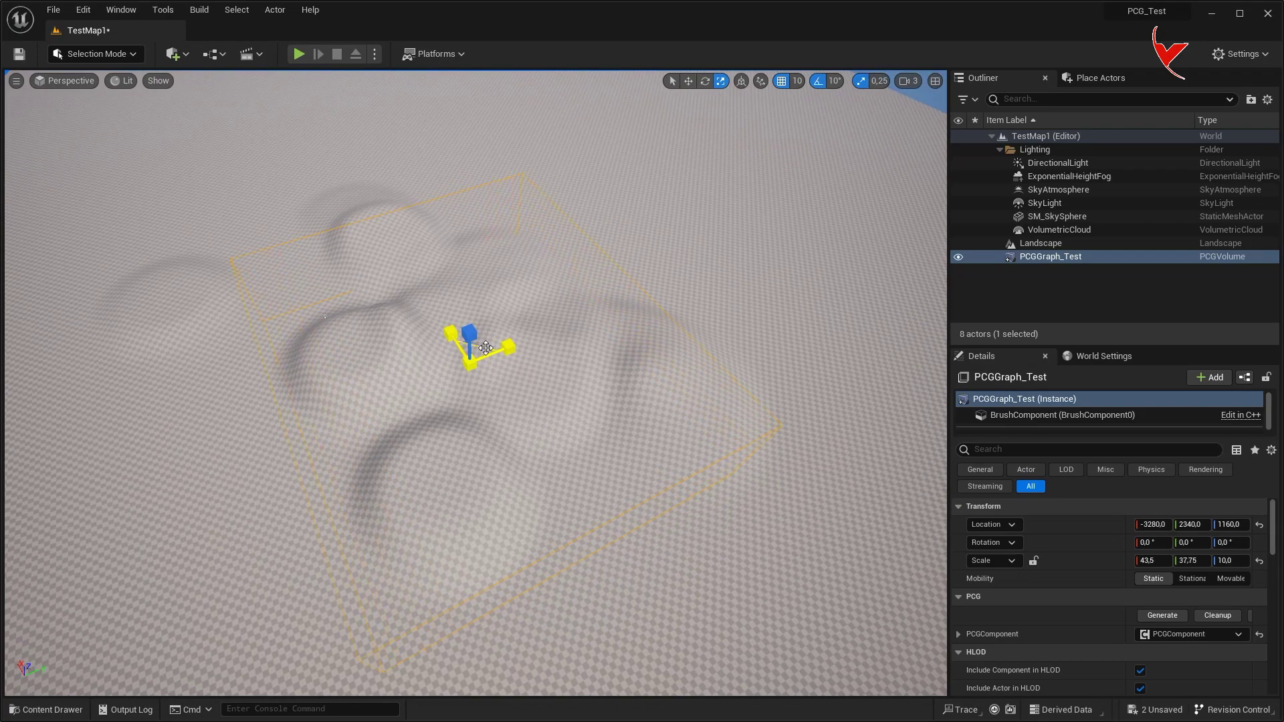
Open the PCGGraph_Test graph and add a Surface Sampler node connected to the Input node
key("ctrl+space")
double_click(582, 555)
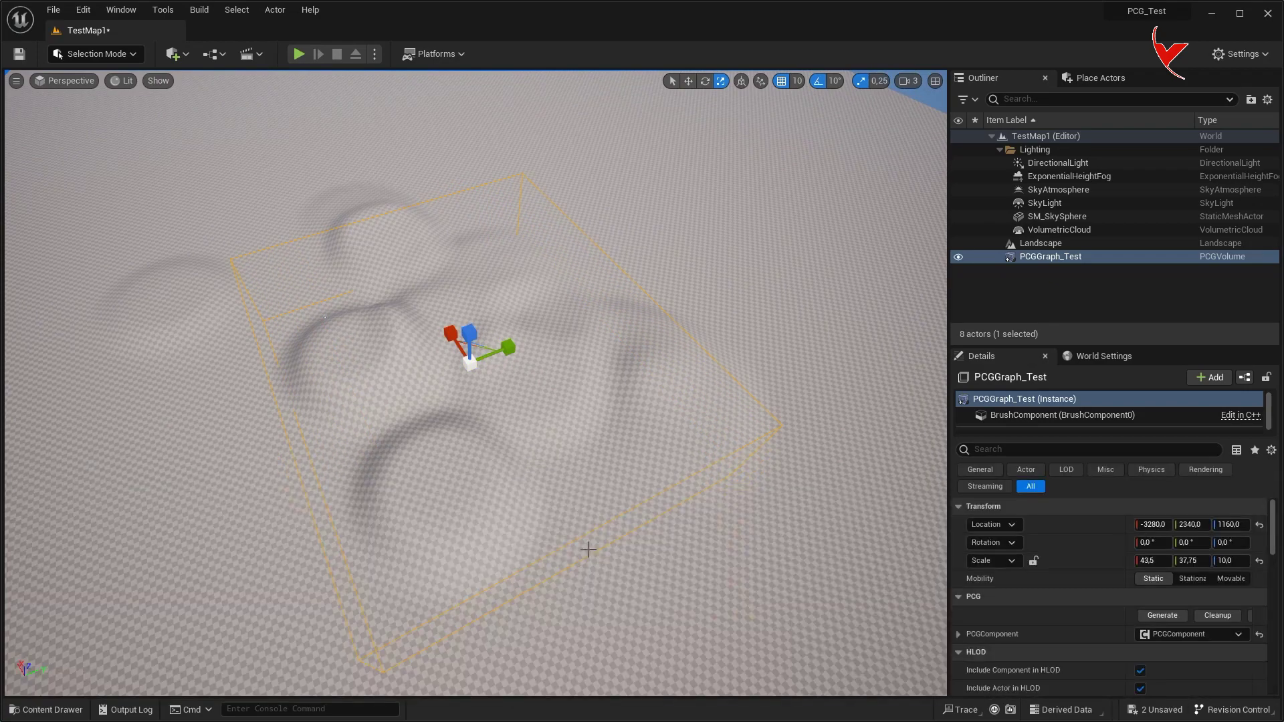
left_click_drag(553, 357, 320, 380)
type("sur")
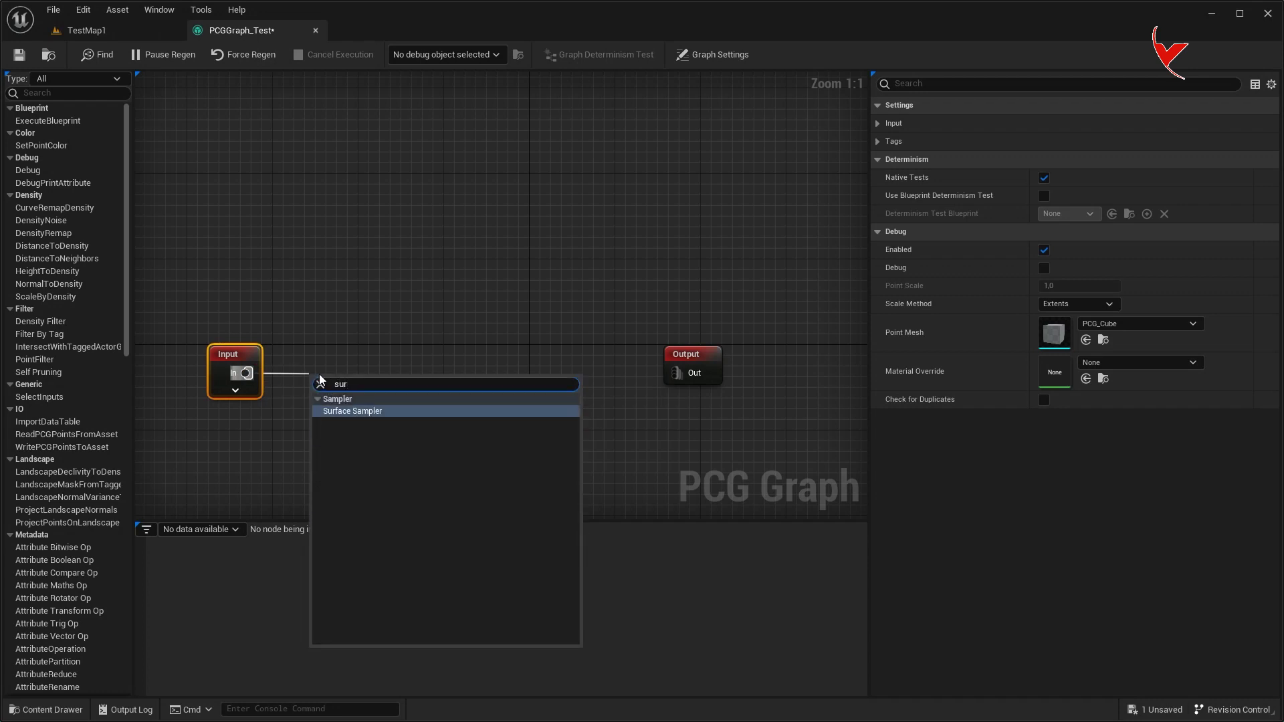
left_click(352, 410)
Add a StaticMeshSpawner node connected to the Surface Sampler's output
left_click_drag(438, 373, 483, 373)
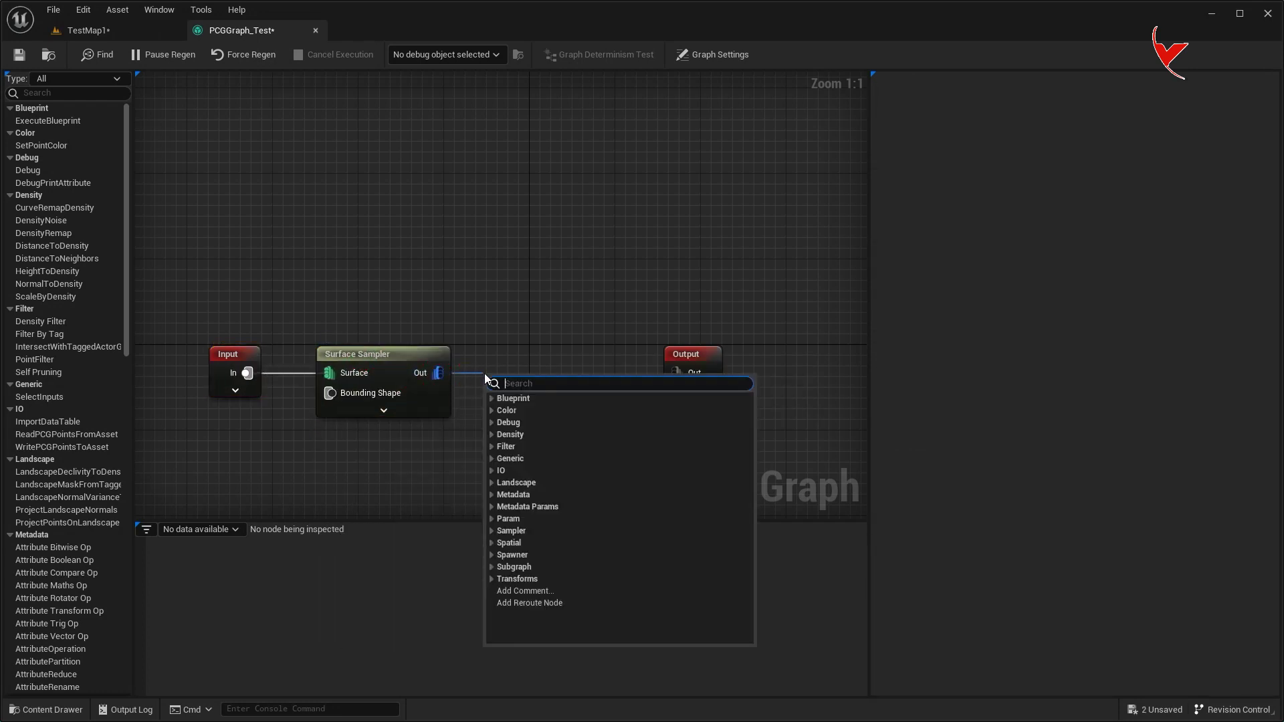
type("spawn")
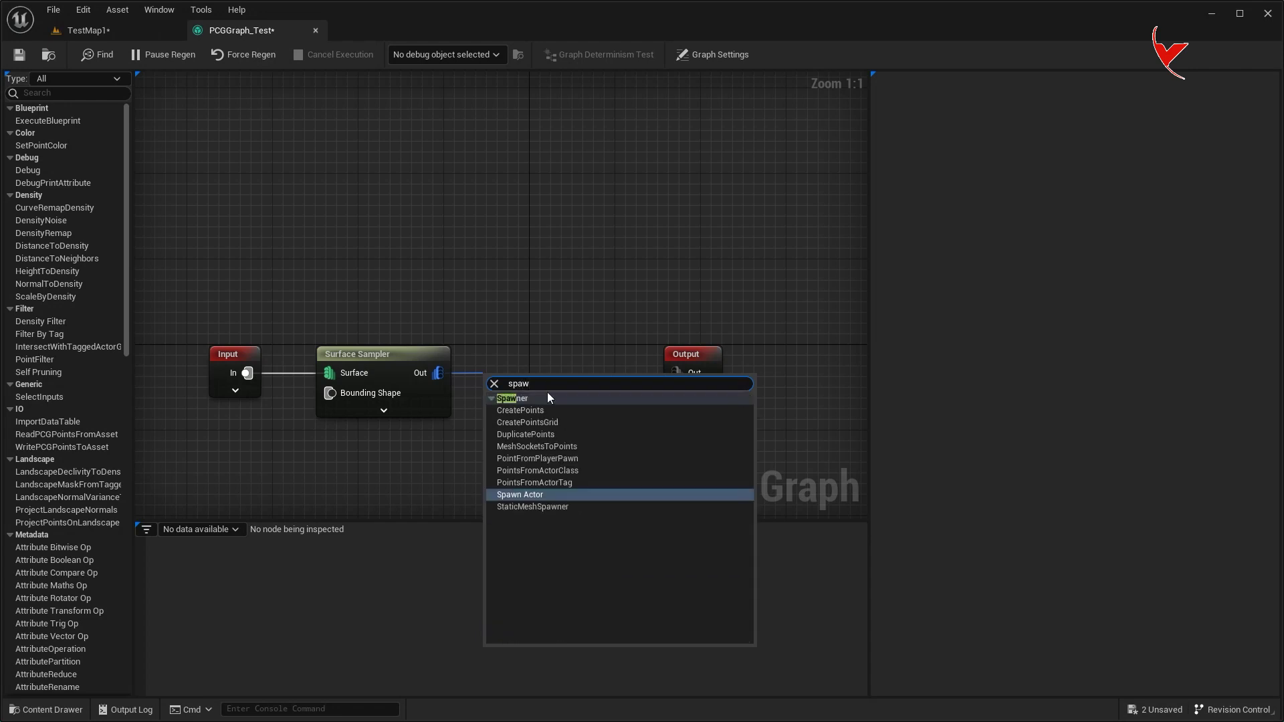
left_click(555, 504)
Add a mesh entry to the StaticMeshSpawner and assign the SM_ChamferCube mesh to it
left_click(1126, 231)
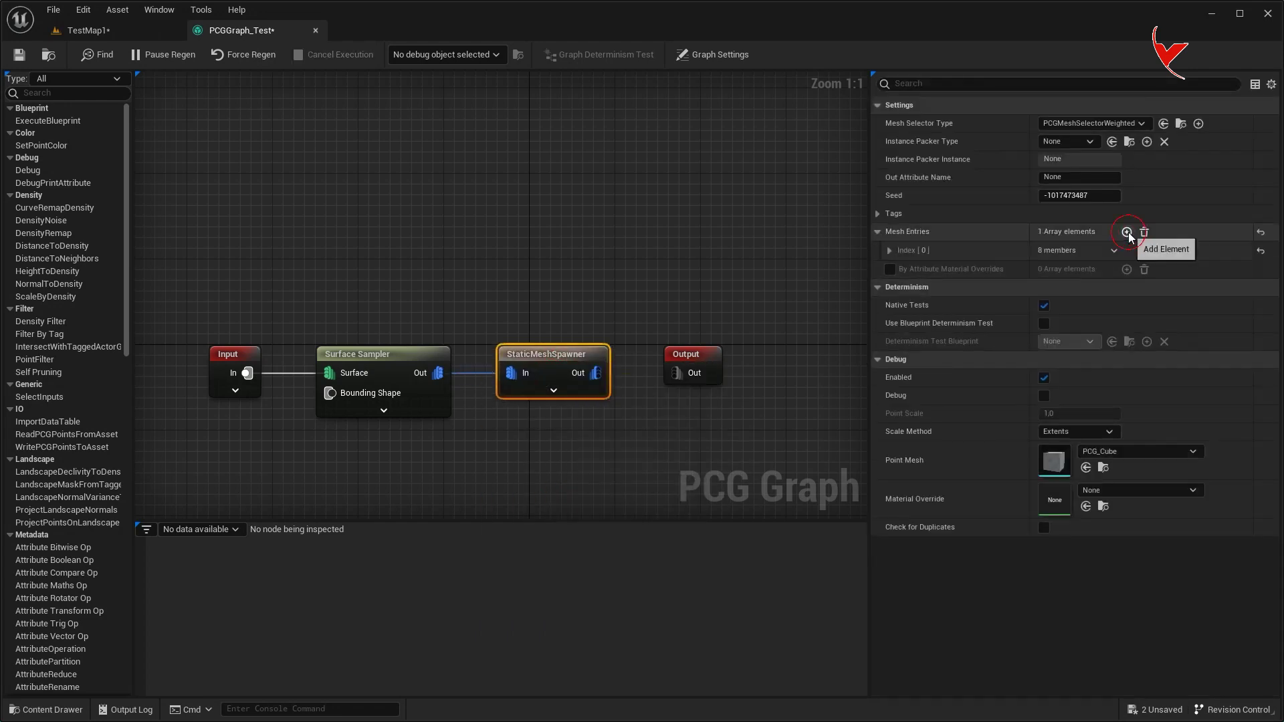
left_click(889, 250)
left_click(1107, 271)
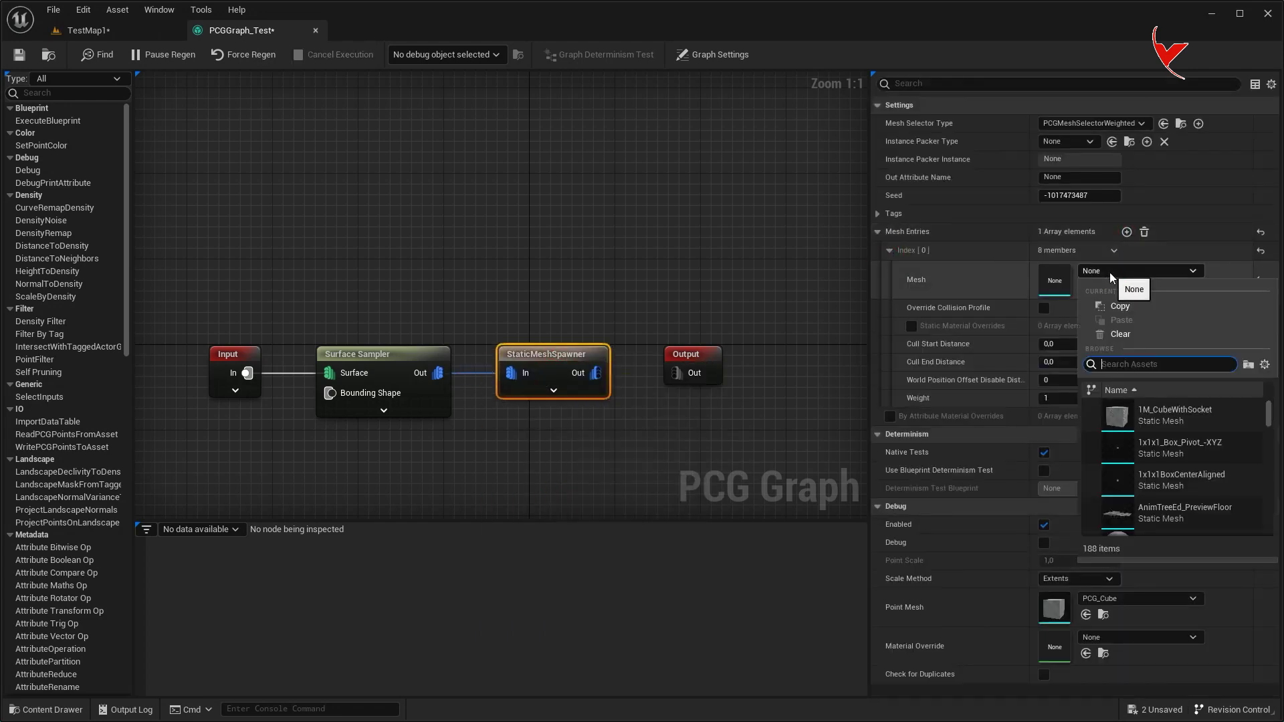
type("cube")
scroll(1243, 487, "down", 2)
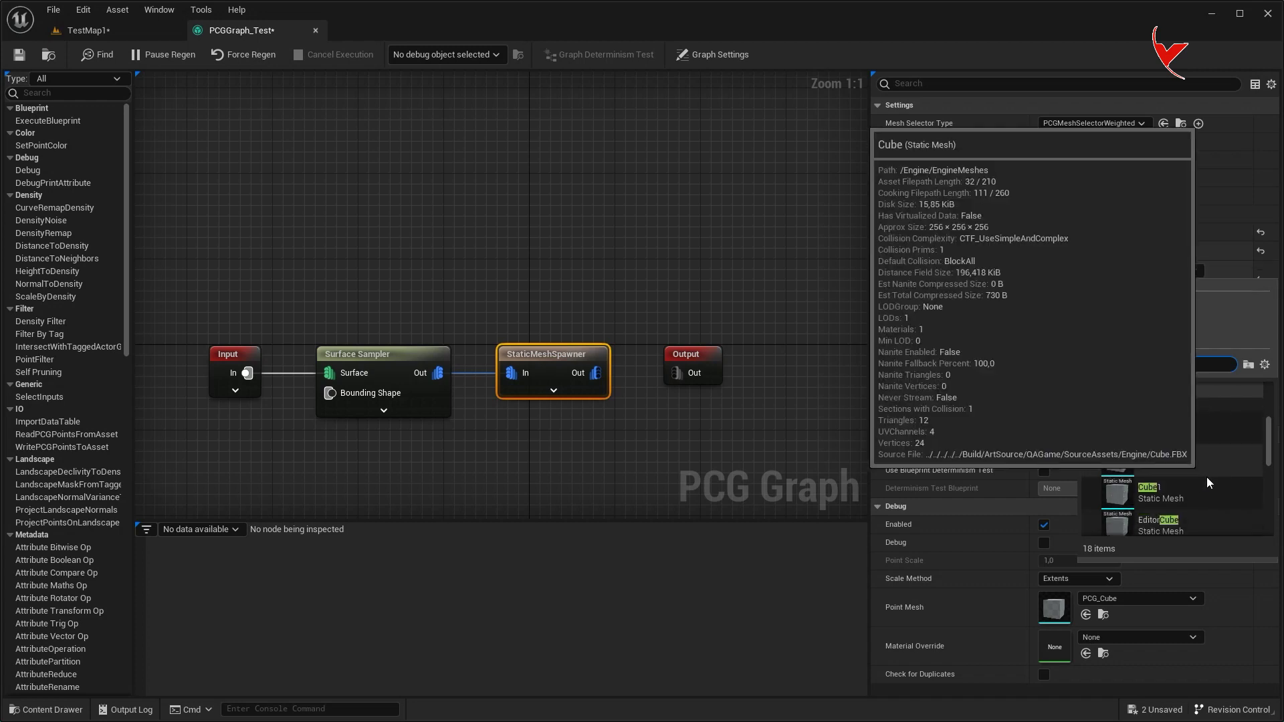
left_click(1180, 457)
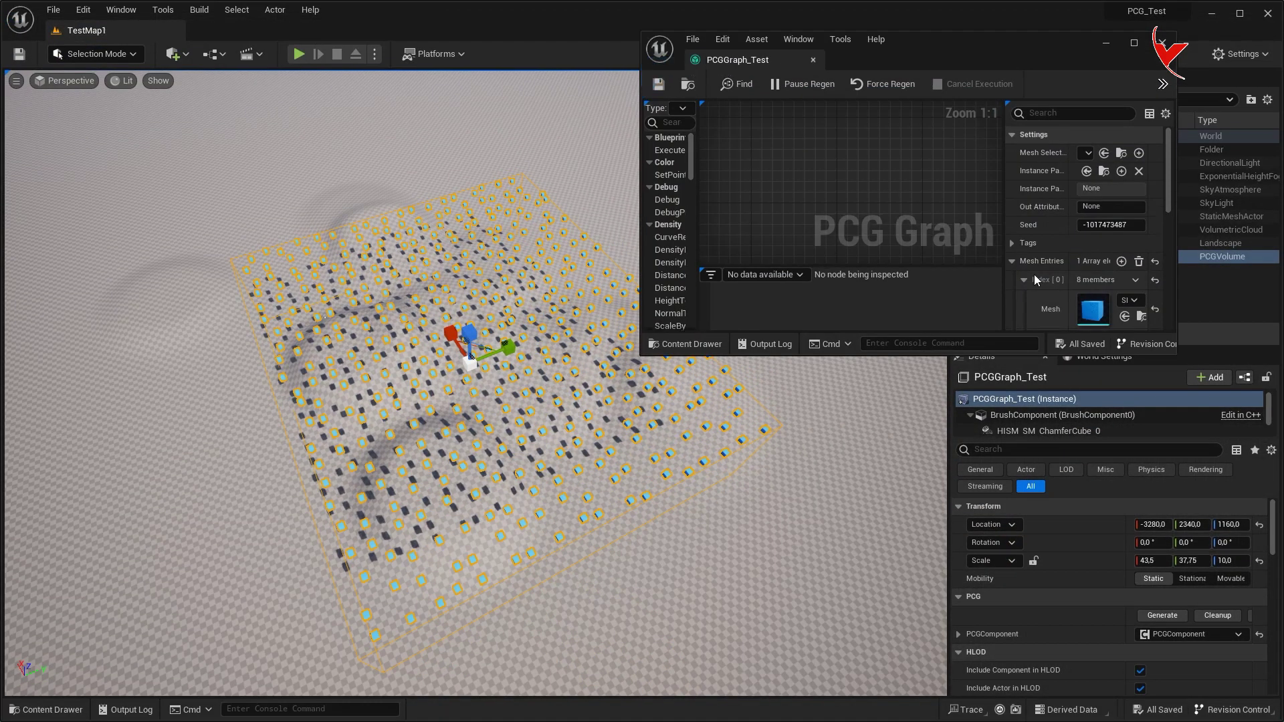
Arrange the graph window beside the viewport and set the volume's PCG component Input Type to Landscape
left_click_drag(1176, 355, 1187, 502)
left_click_drag(972, 45, 580, 125)
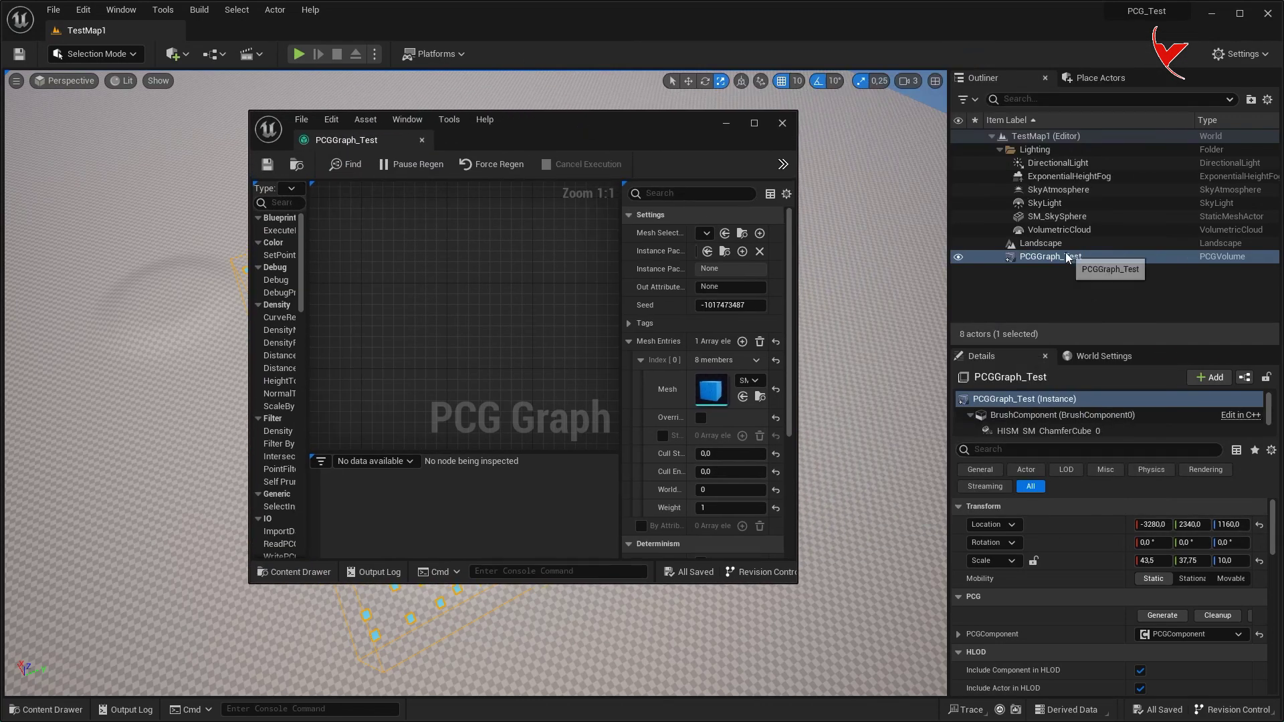
scroll(1126, 600, "down", 2)
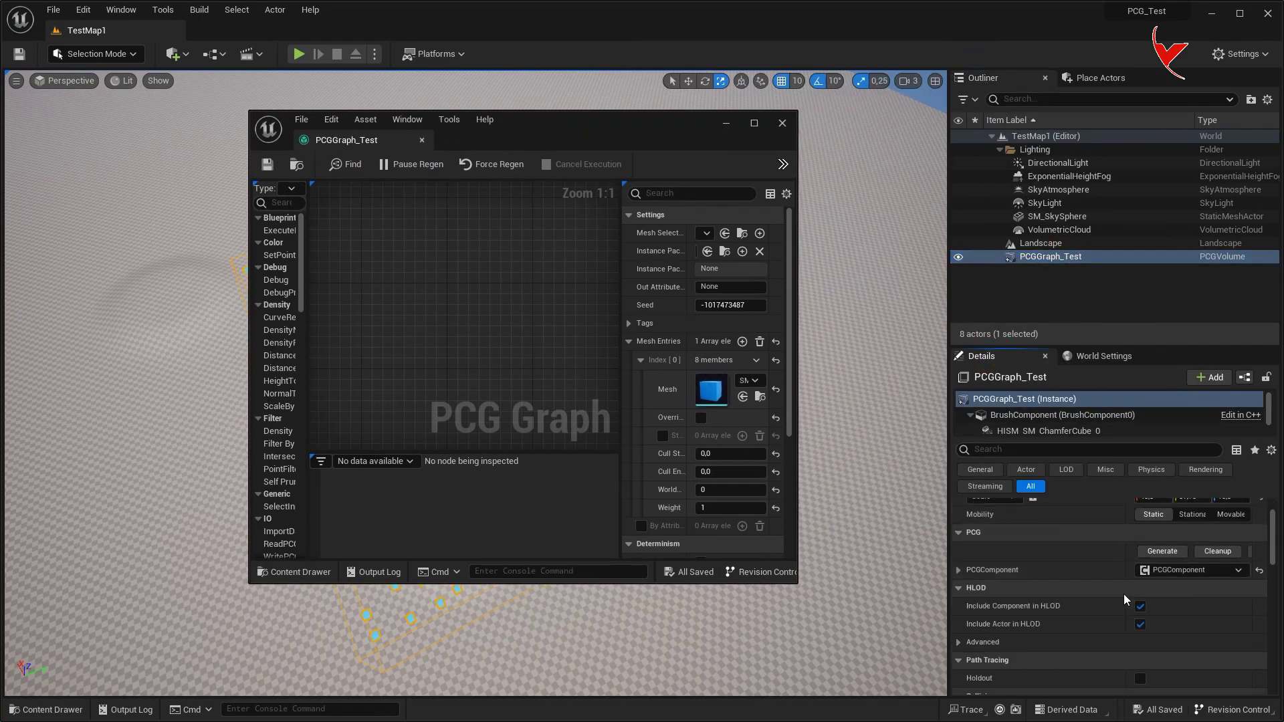
left_click(956, 570)
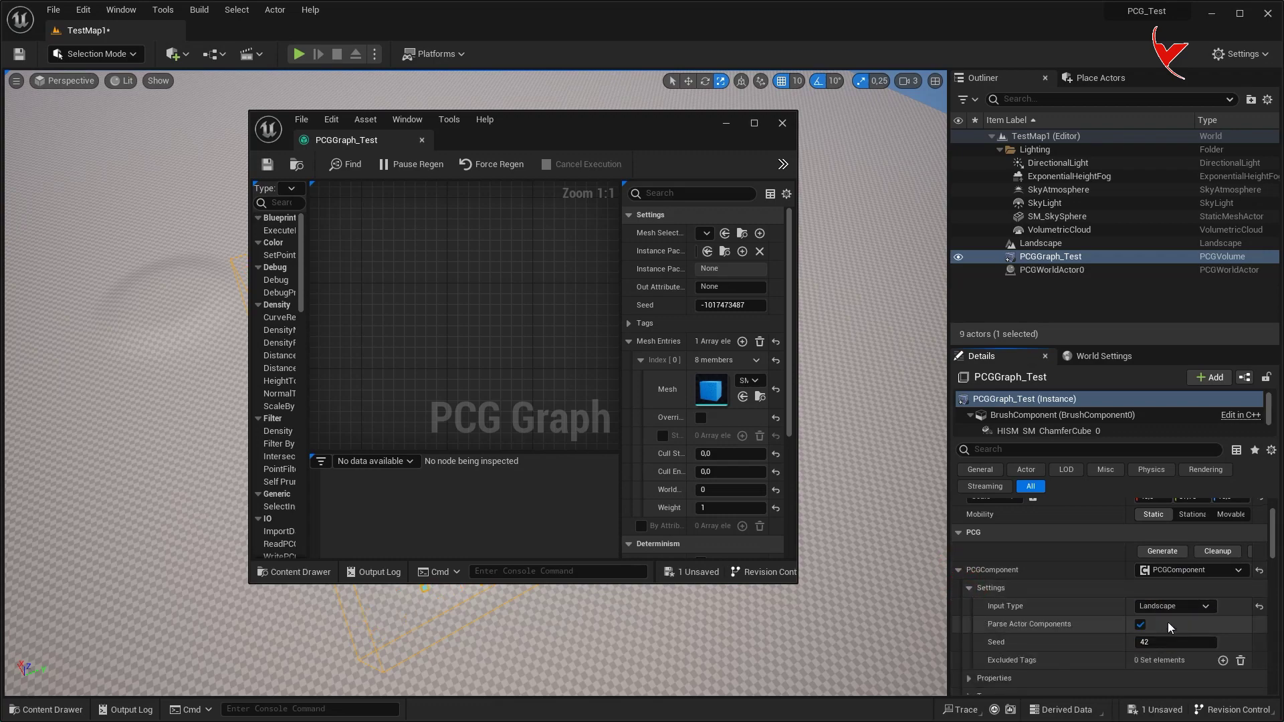
left_click_drag(616, 129, 1018, 50)
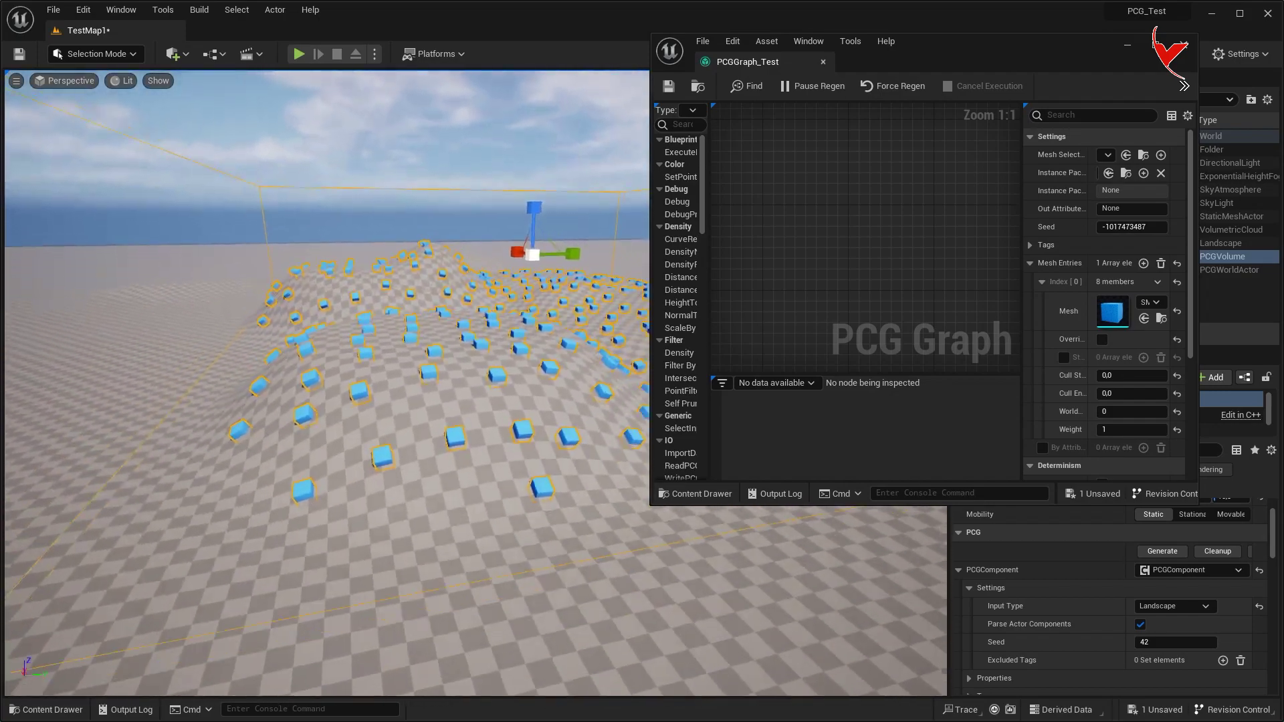
Try the Actor Input Type on the volume's PCG component, inspect the cube placement, and restore Landscape
middle_click_drag(505, 394, 565, 435)
left_click(1146, 605)
left_click(1153, 622)
key("s")
right_click_drag(505, 395, 508, 435)
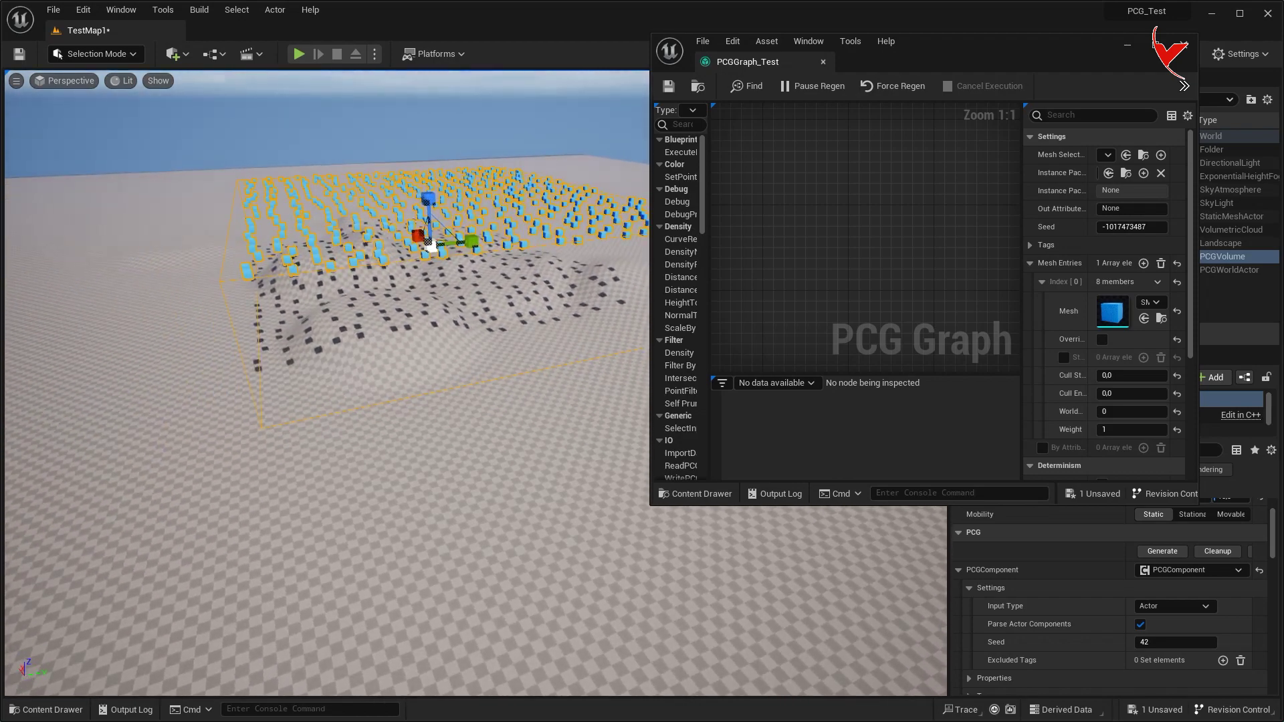
left_click(1174, 606)
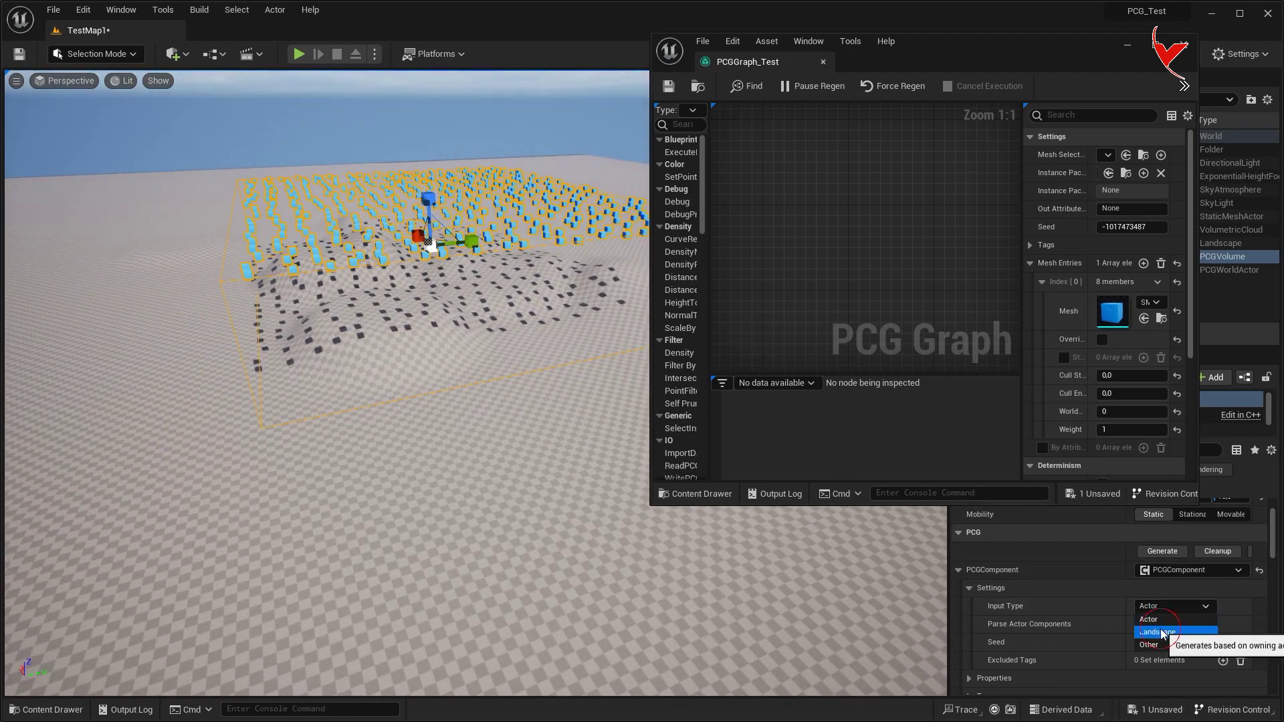
left_click(1162, 632)
Enlarge the graph window and enable Unbounded on the Surface Sampler to scatter cubes across the whole landscape
left_click_drag(1054, 58, 1076, 97)
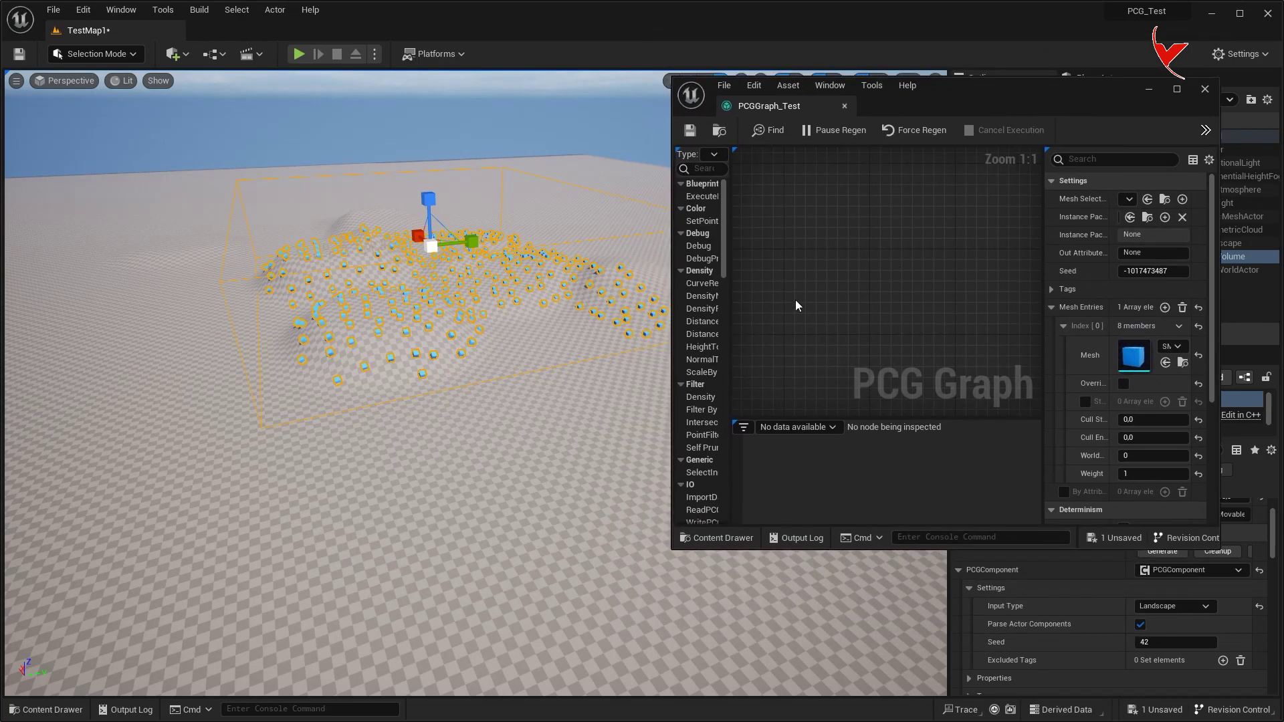
left_click_drag(677, 550, 507, 682)
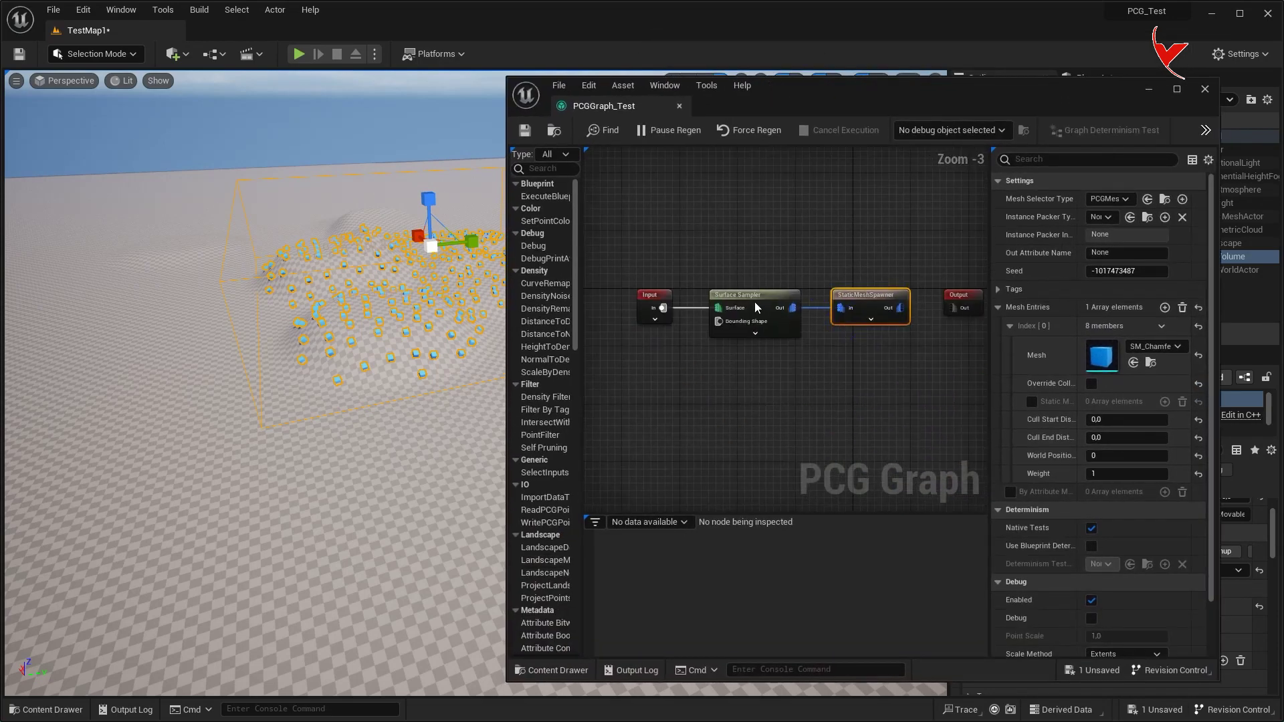
left_click(754, 300)
left_click(1091, 253)
key("w")
right_click_drag(254, 383, 254, 295)
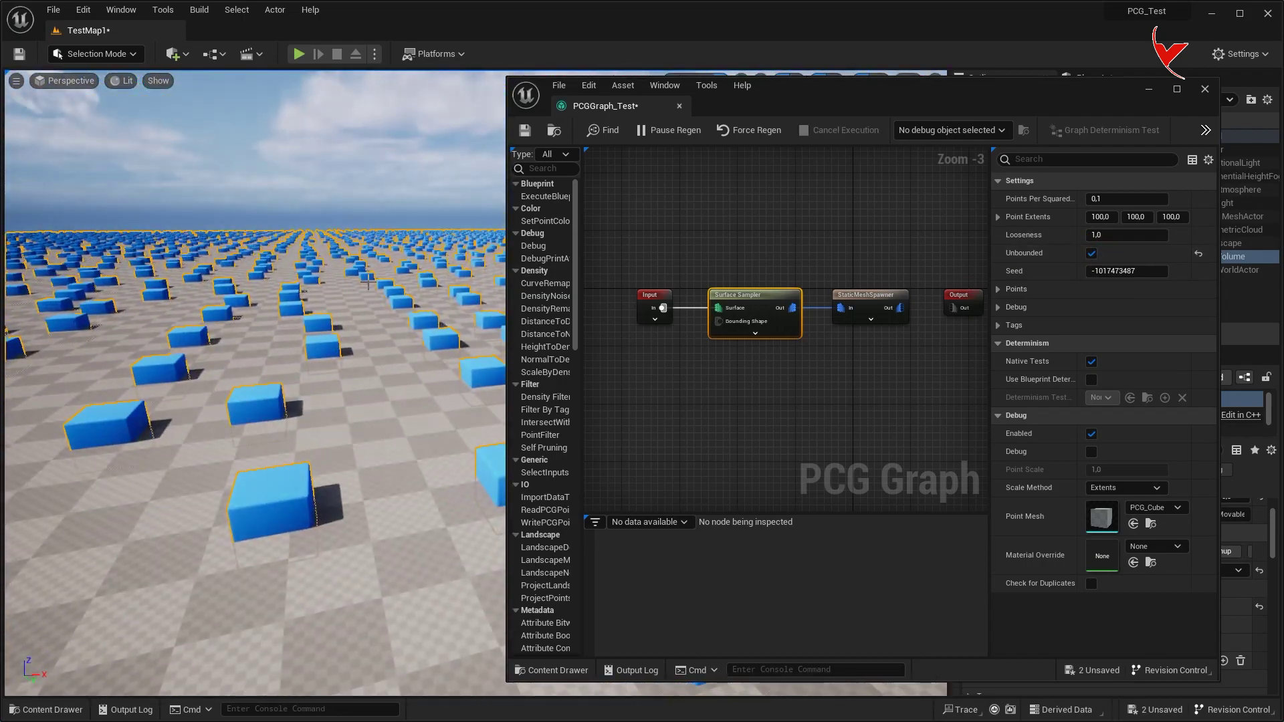
left_click_drag(822, 97, 884, 29)
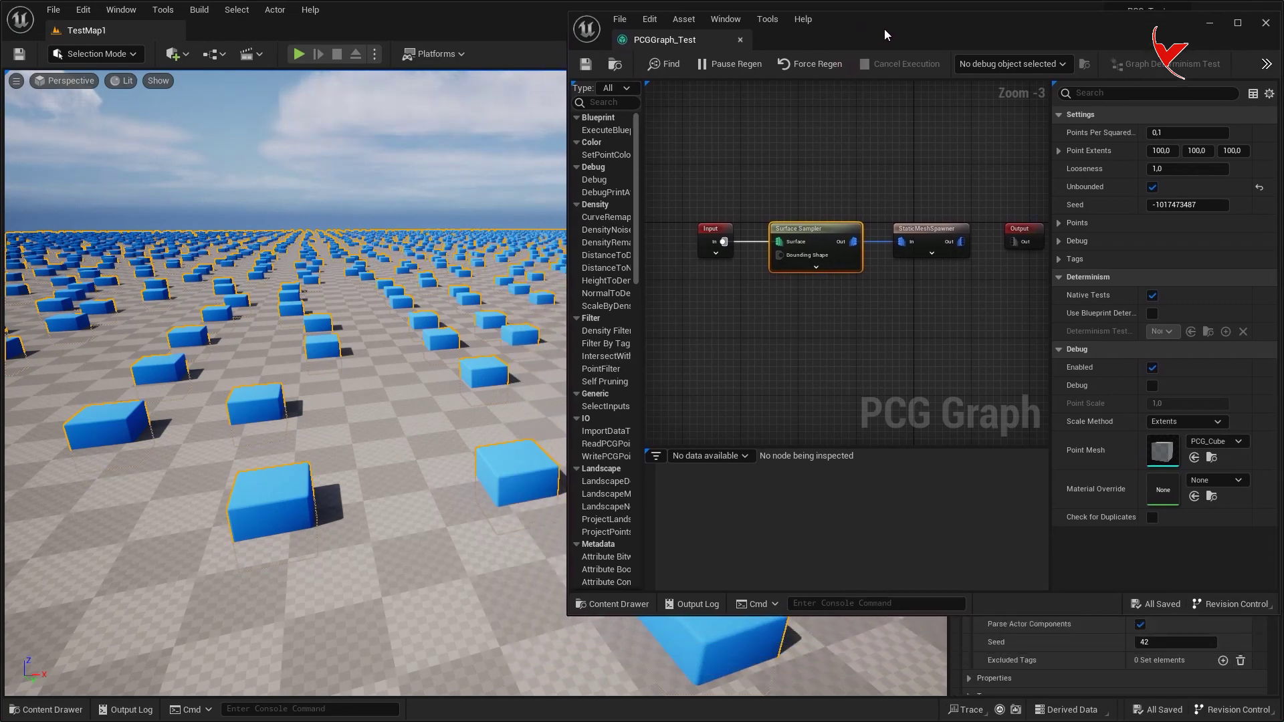
Resize the graph window so it covers less of the viewport while its nodes and settings stay readable
left_click_drag(573, 614, 792, 539)
scroll(978, 313, "up", 3)
scroll(978, 319, "down", 4)
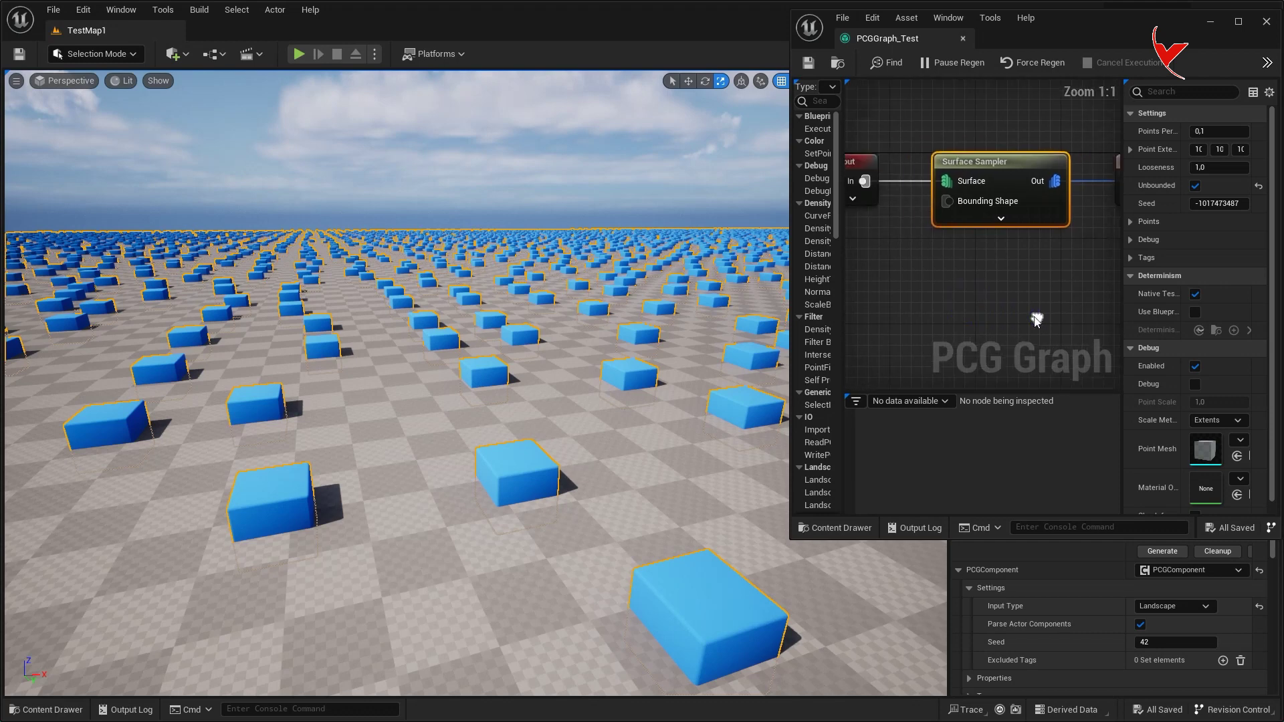
left_click_drag(789, 325, 648, 324)
scroll(908, 260, "up", 2)
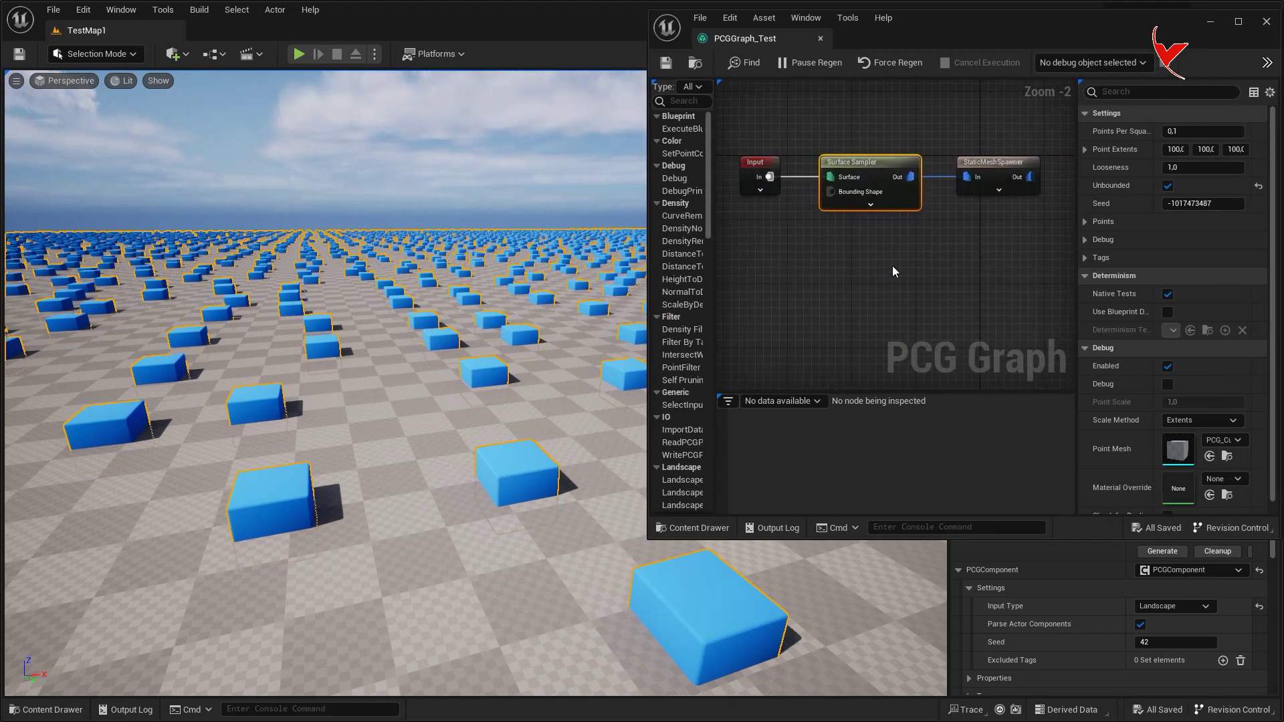
Duplicate the StaticMeshSpawner node below the original and connect its input to the Surface Sampler's output
left_click(987, 167)
key("ctrl+c")
key("ctrl+v")
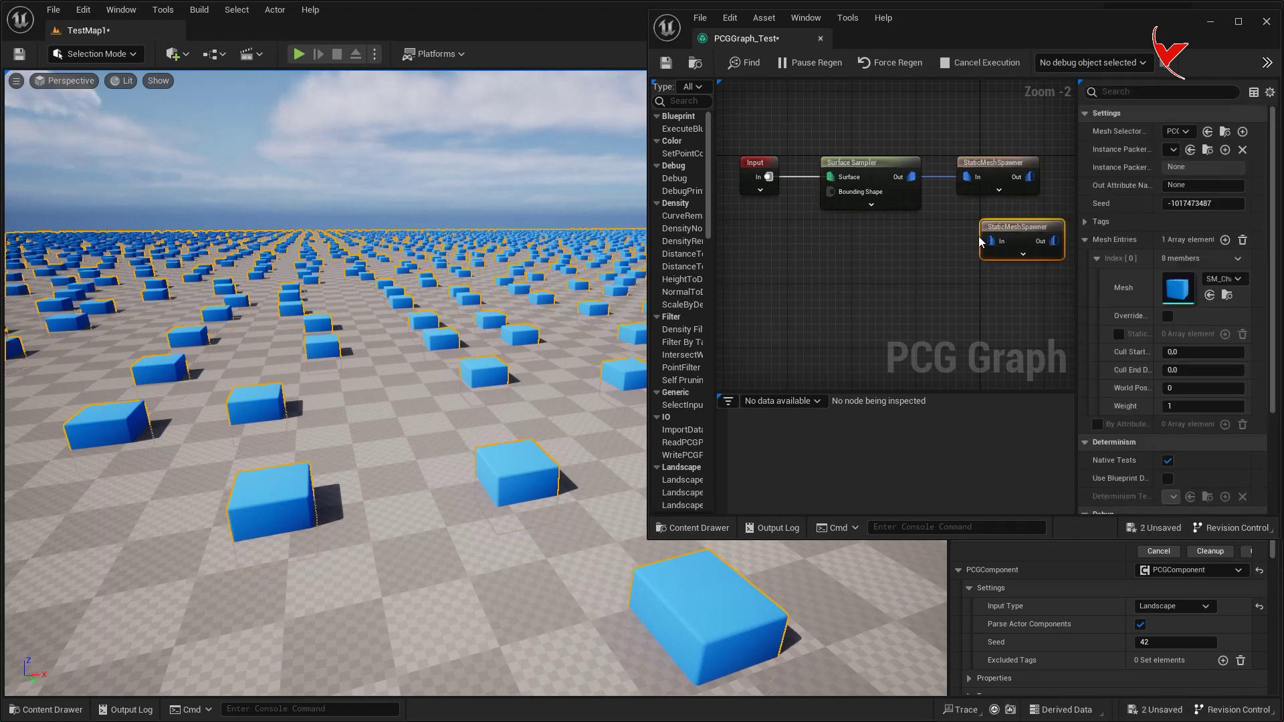
scroll(957, 244, "up", 2)
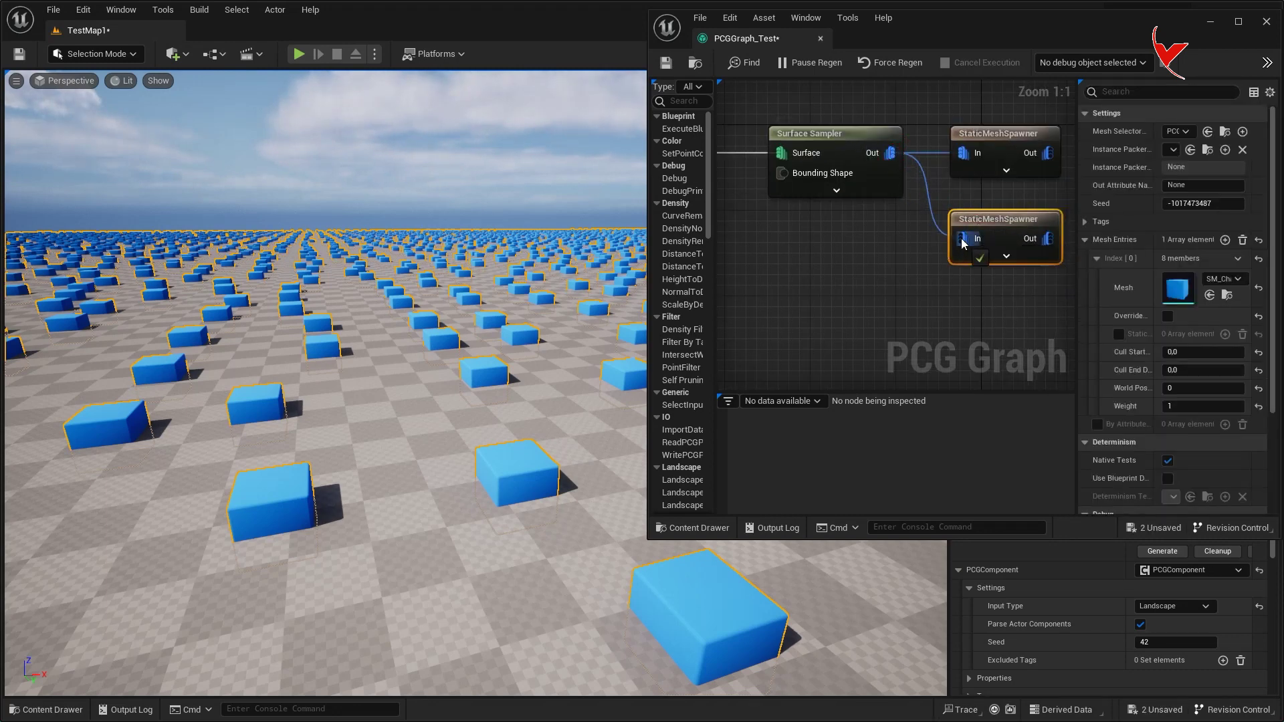
Try a leafless engine example tree as the duplicated StaticMeshSpawner's mesh and inspect the scatter
left_click(1222, 278)
left_click(1246, 441)
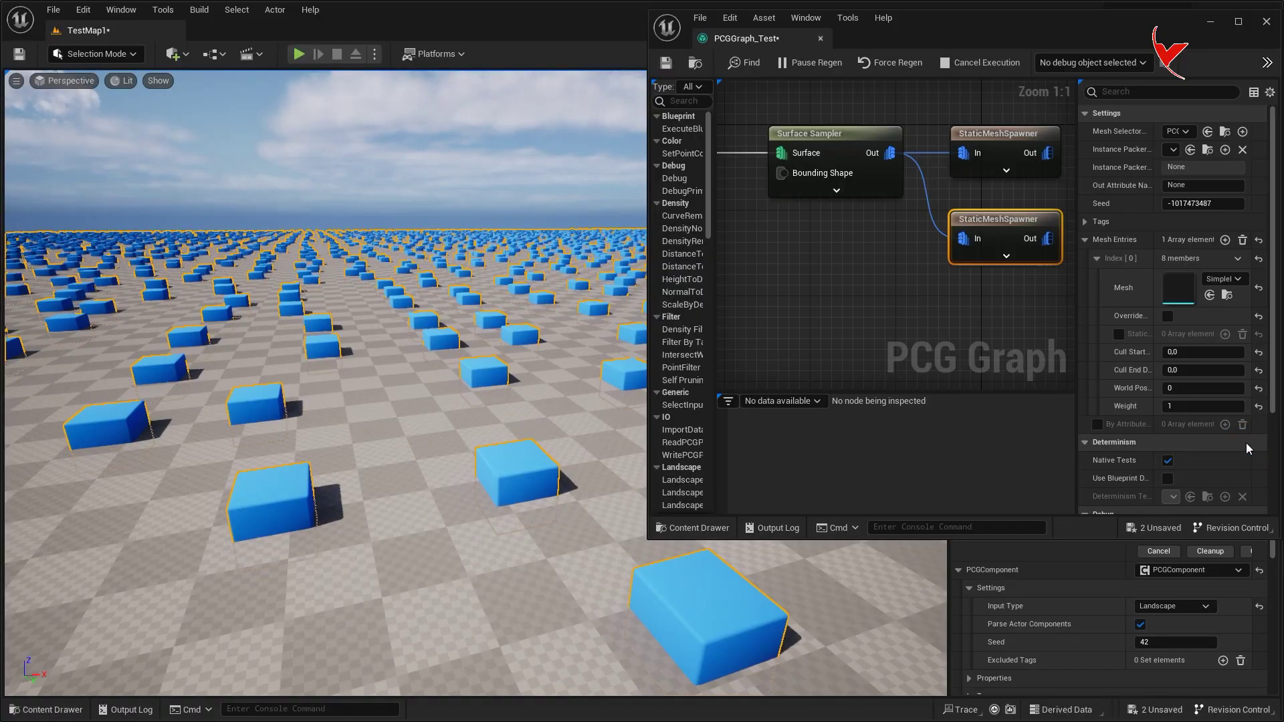
left_click(886, 300)
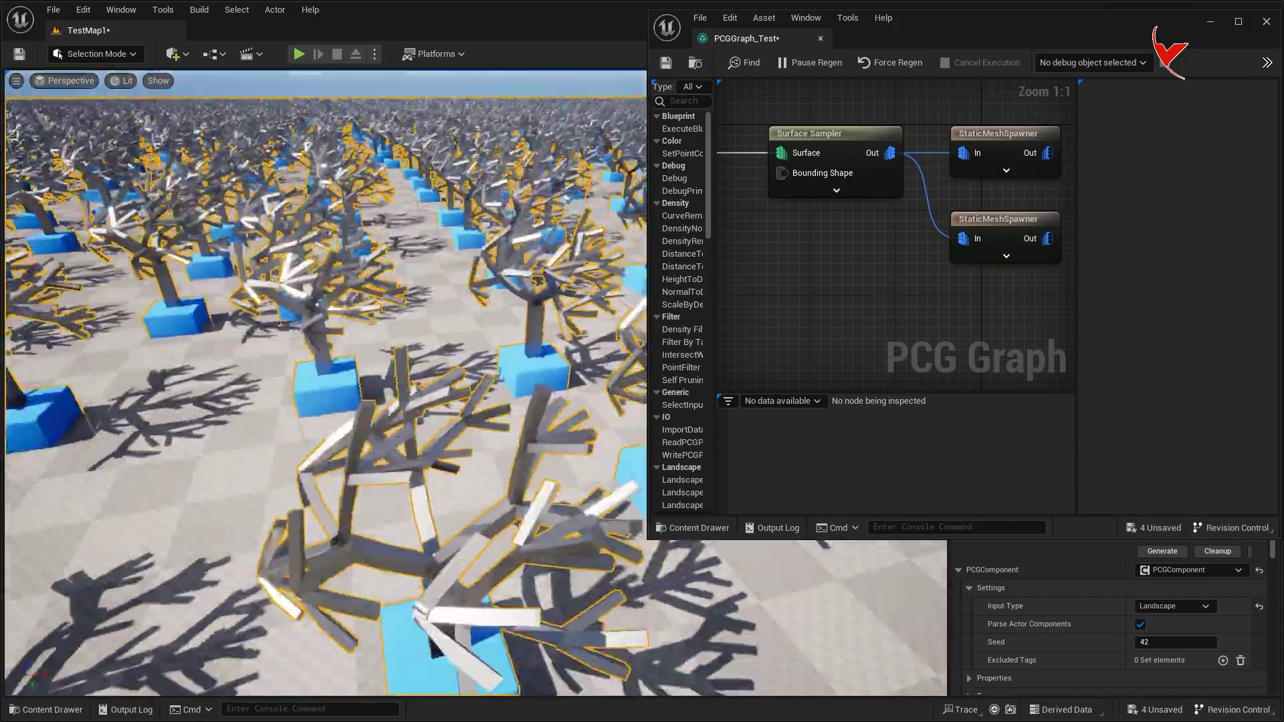
scroll(475, 382, "up", 8)
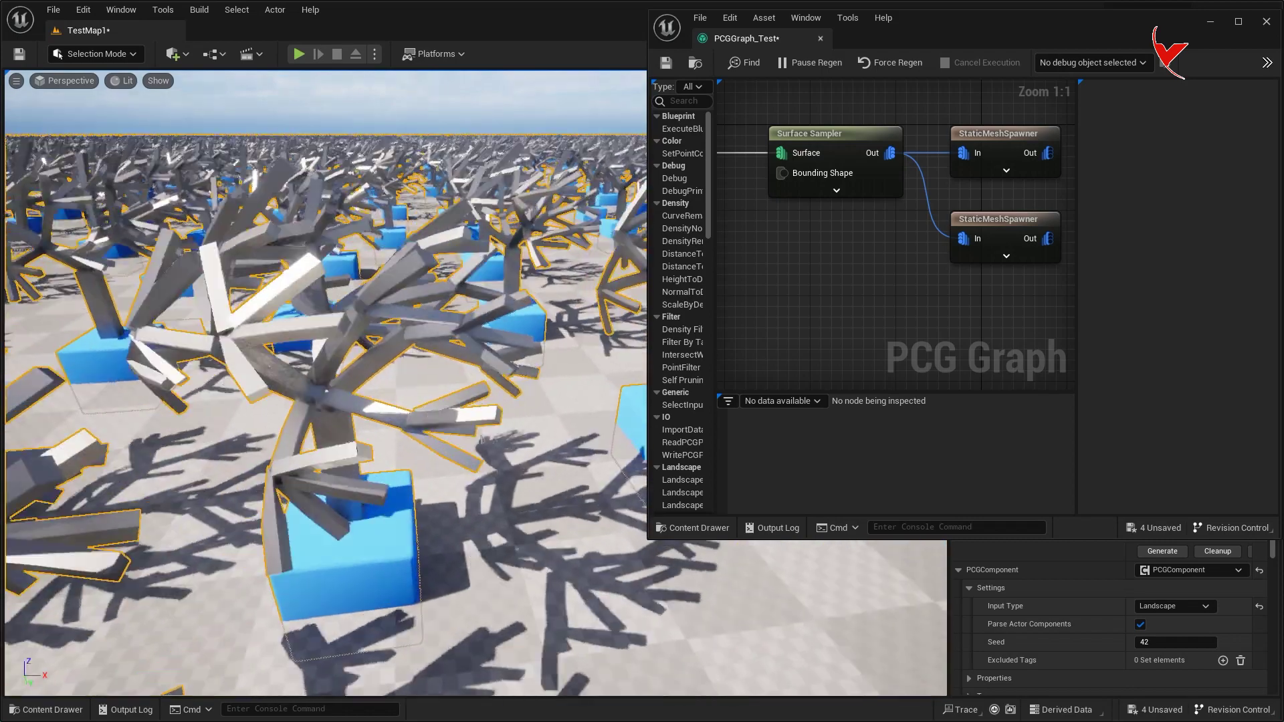
Assign a PCG_Tree mesh to the duplicated StaticMeshSpawner and inspect the resulting forest from several heights
left_click(1004, 240)
left_click(1209, 281)
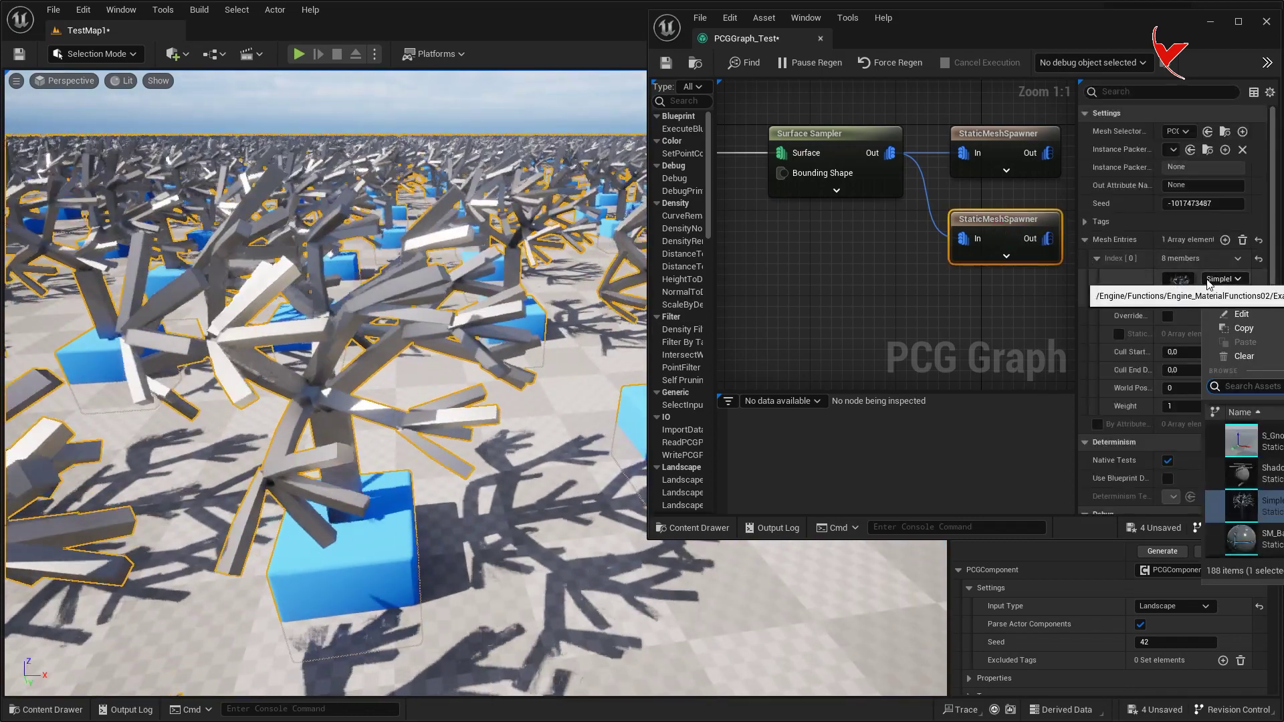
left_click(1275, 442)
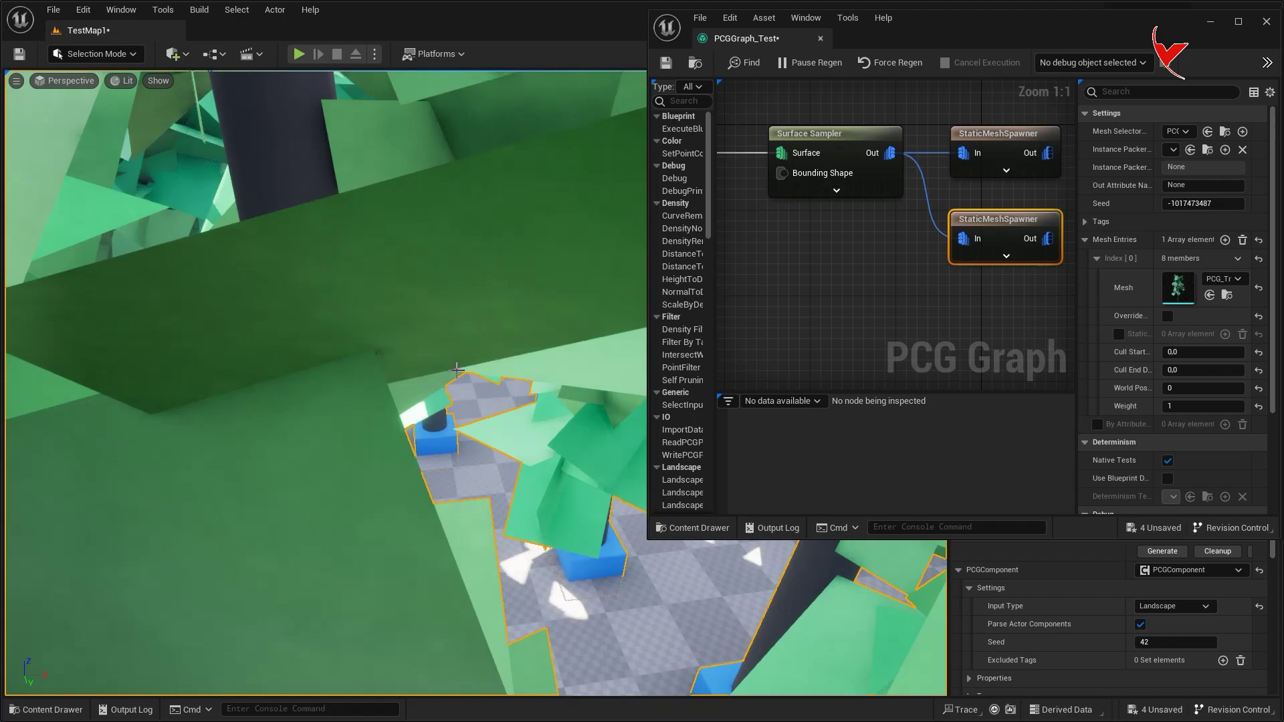
mouse_move(457, 370)
right_mouse_down()
mouse_move(457, 288)
mouse_move(456, 370)
right_mouse_up()
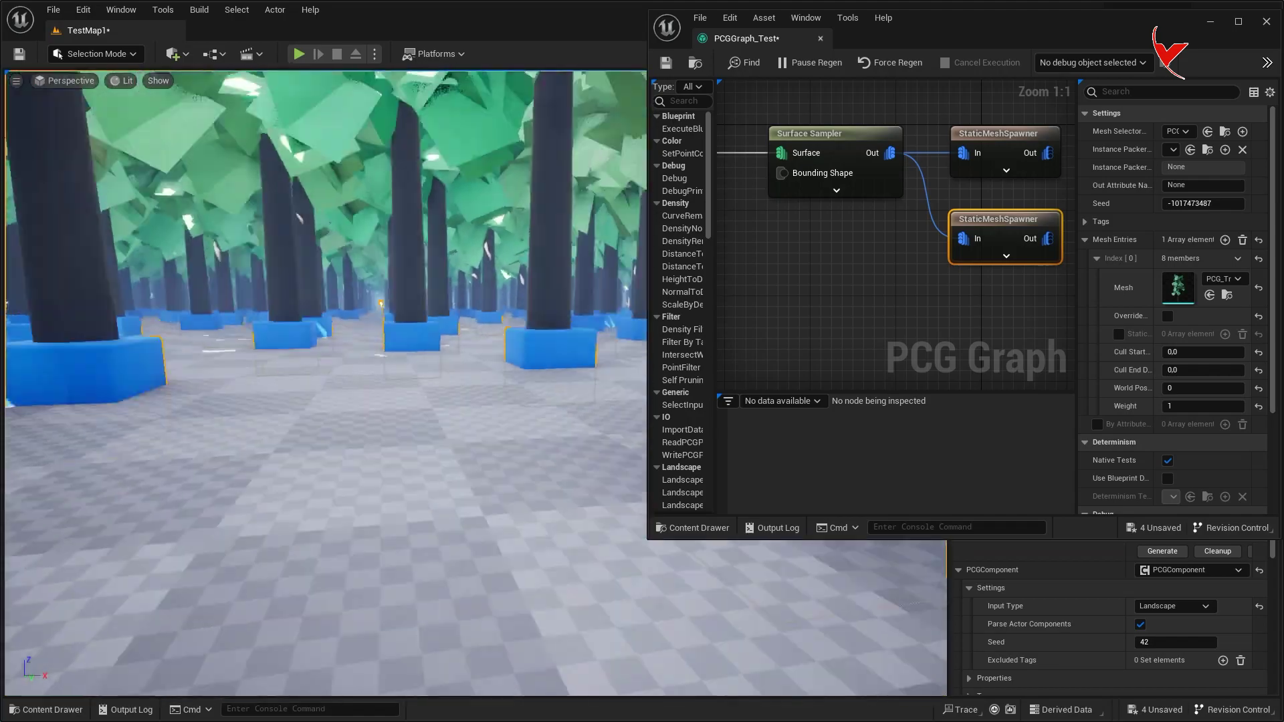
right_click_drag(457, 370, 456, 408)
Disconnect both StaticMeshSpawners from the Surface Sampler and move them and the Output node away to make room
right_click_drag(848, 265, 820, 283)
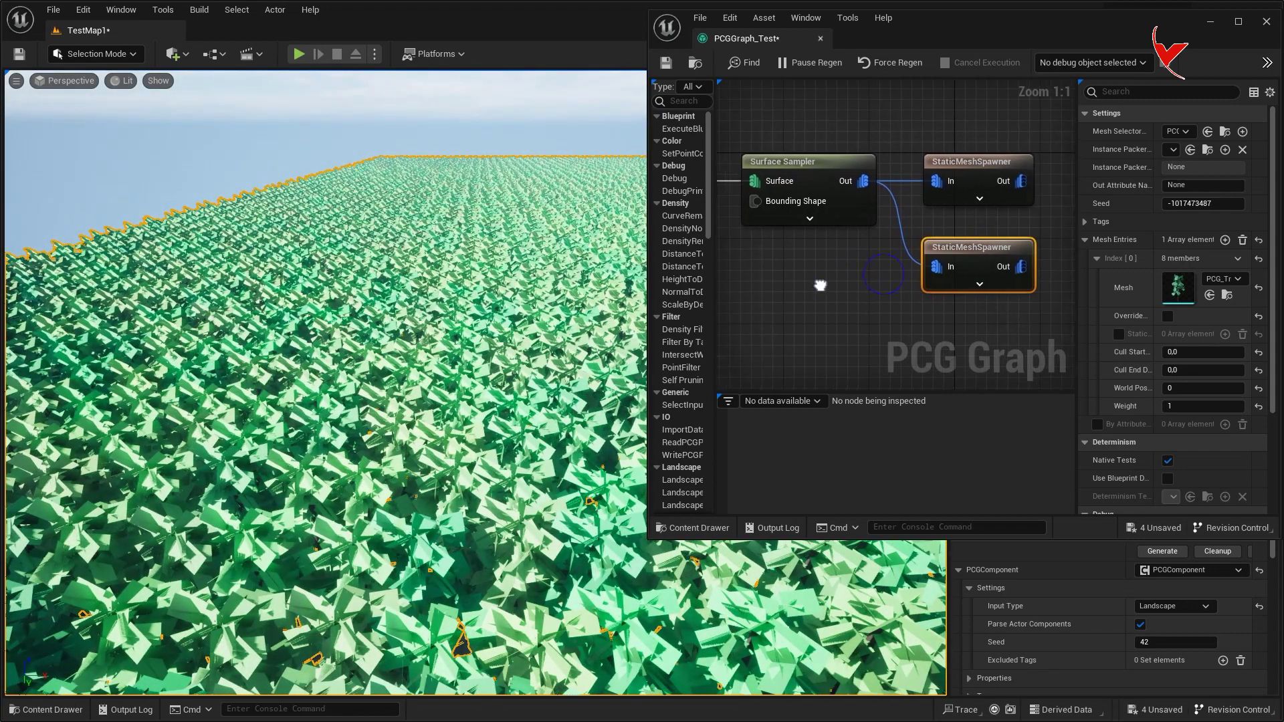
scroll(796, 274, "down", 2)
left_click(774, 196, "alt")
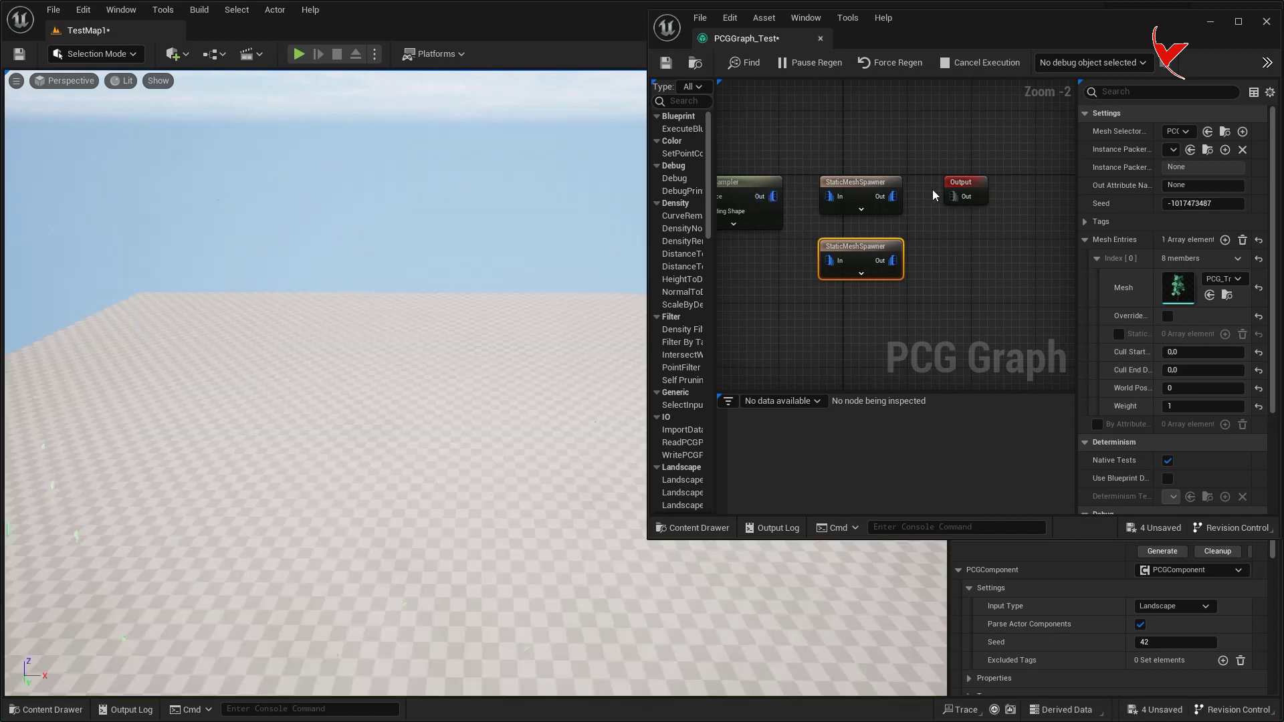
left_click_drag(949, 192, 1001, 122)
left_click_drag(926, 161, 1011, 249)
right_click_drag(846, 218, 912, 238)
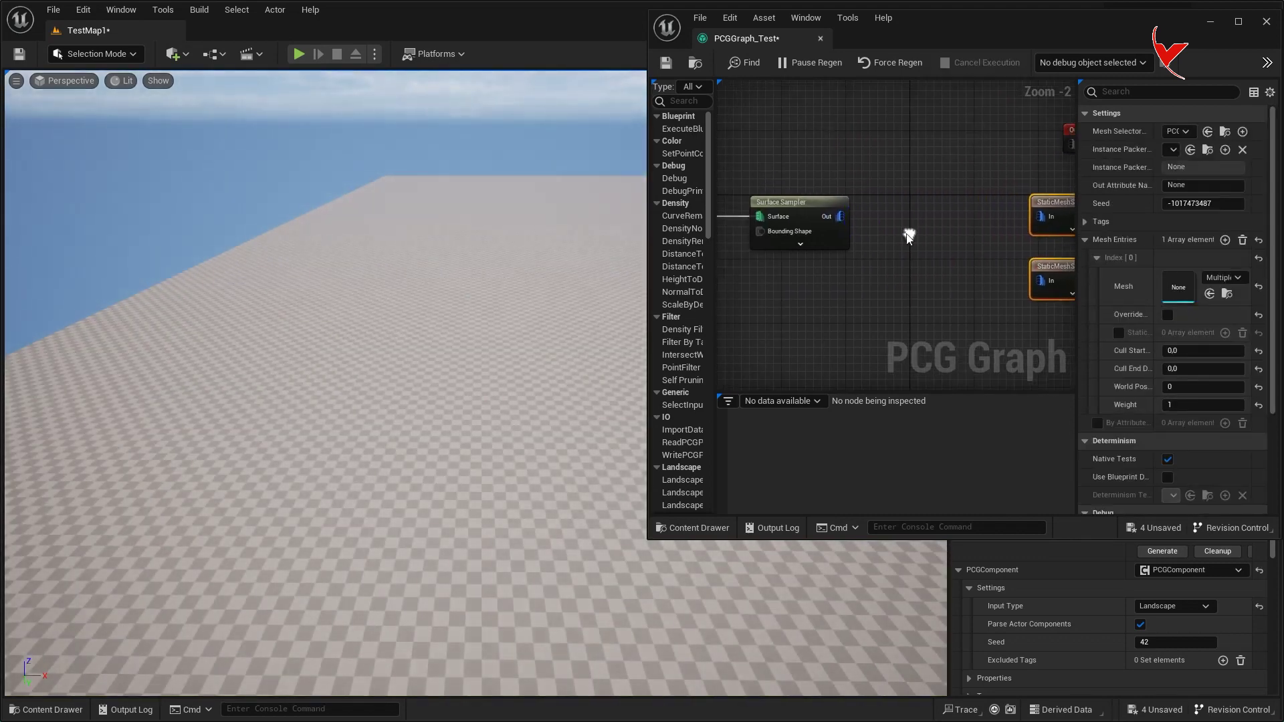
Add a ScaleByDensity node after the Surface Sampler and connect its output to both StaticMeshSpawners
scroll(913, 239, "up", 2)
left_click_drag(834, 214, 909, 213)
type("scale")
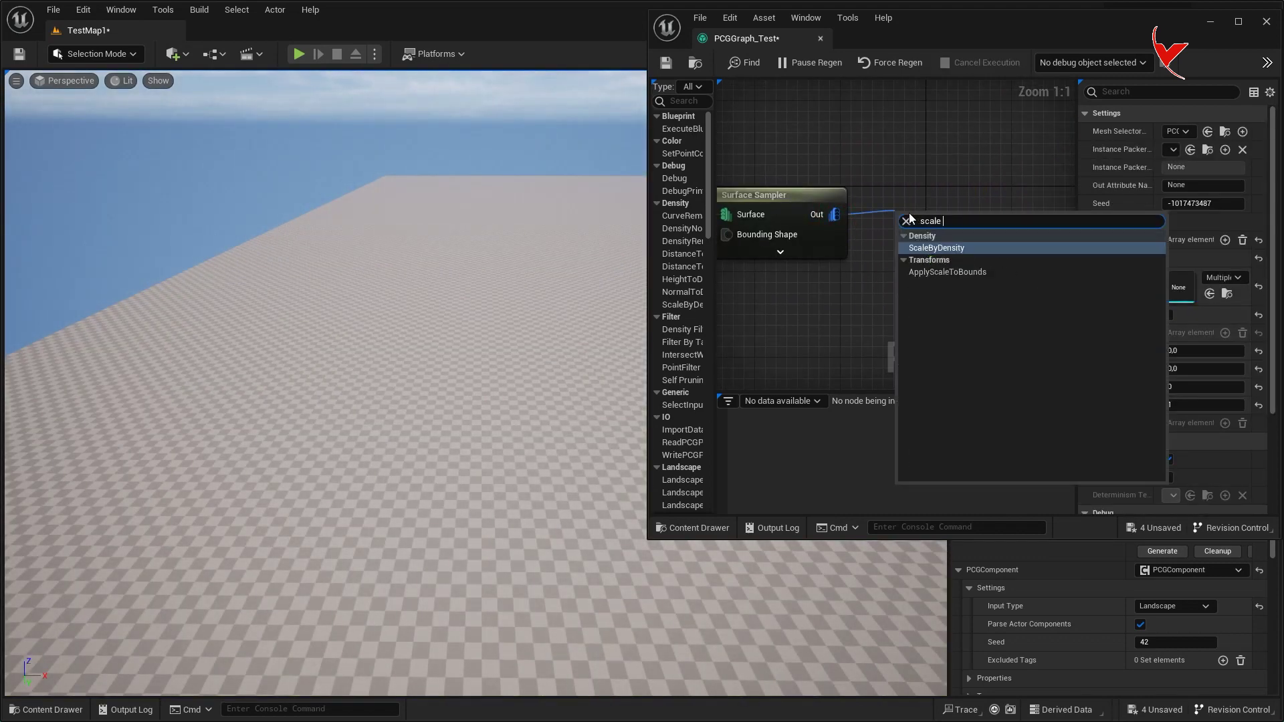
left_click(944, 254)
right_click_drag(941, 198, 780, 196)
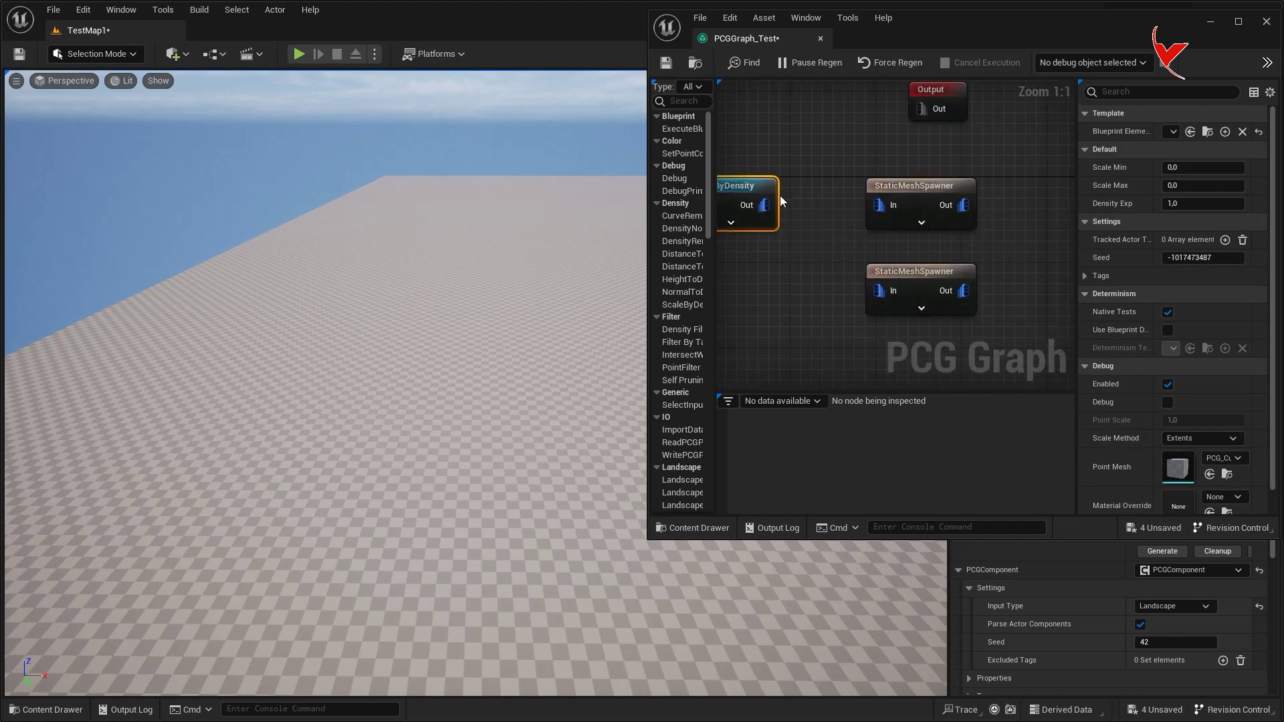
left_click_drag(764, 205, 878, 213)
left_click_drag(881, 295, 882, 294)
Set ScaleByDensity's Scale Min to 0.01 and Scale Max to 0.5, and play-test the level among the scaled trees
right_click_drag(881, 294, 1016, 287)
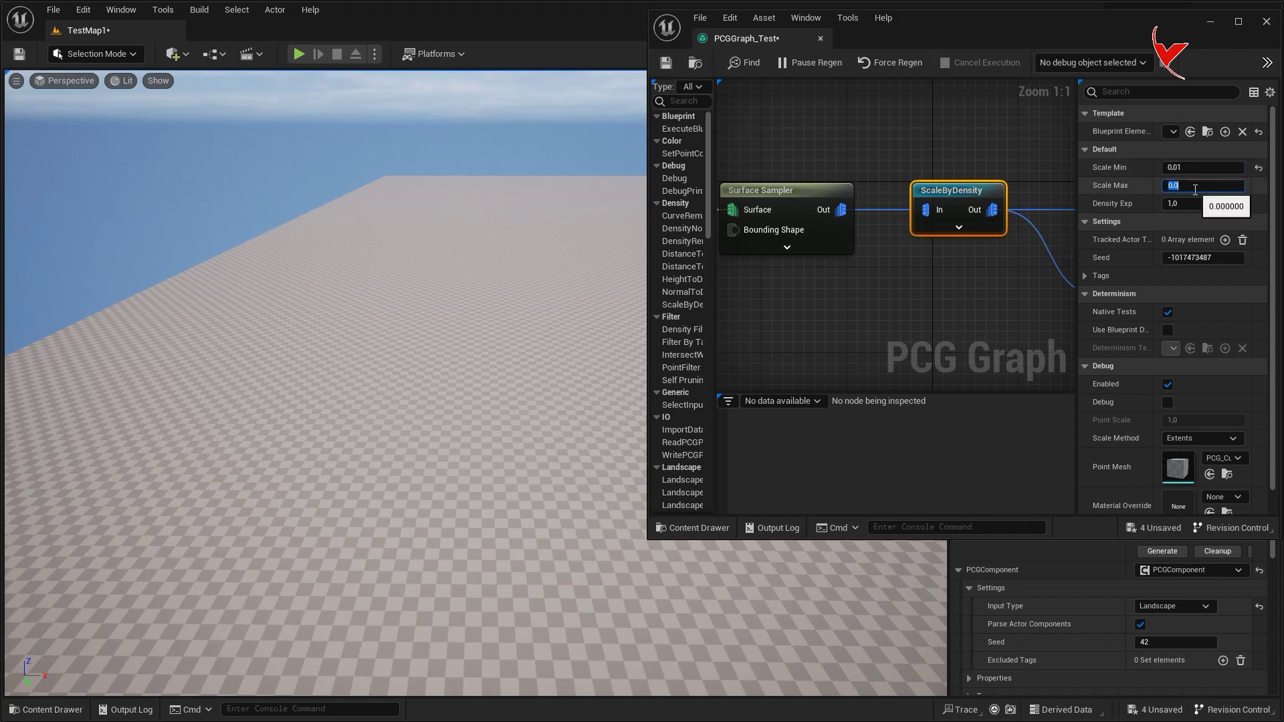
key("w")
right_click_drag(263, 358, 267, 289)
key("q")
left_click(297, 53)
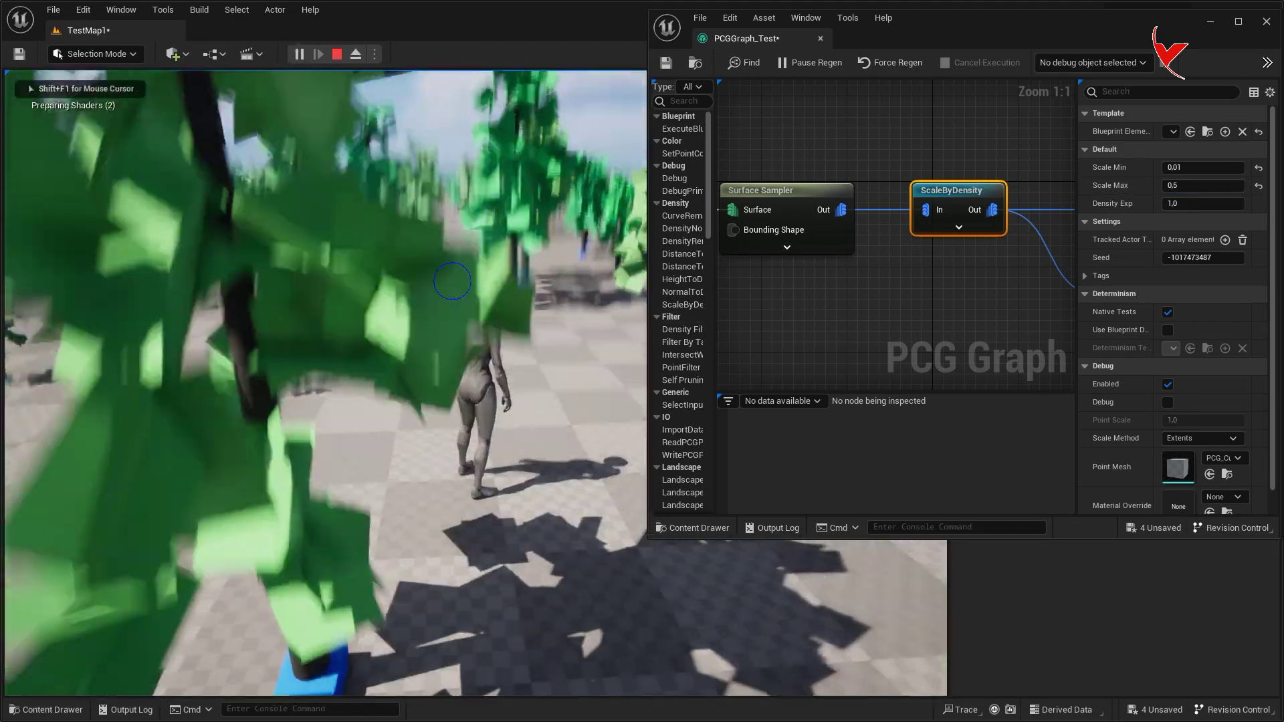
key("w")
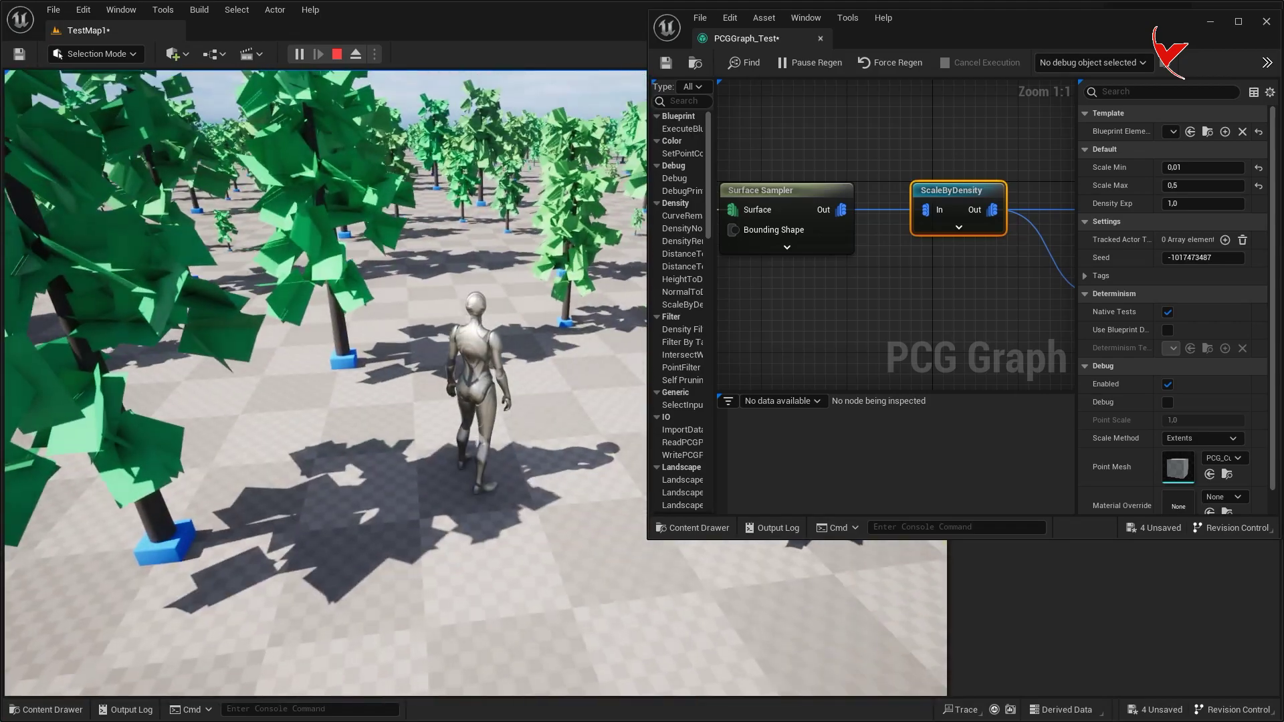
key("Escape")
Set the Surface Sampler's X and Y Point Extents to 250 and inspect the tree spacing
key("s")
right_click_drag(477, 327, 476, 368)
left_click_drag(782, 254, 793, 255)
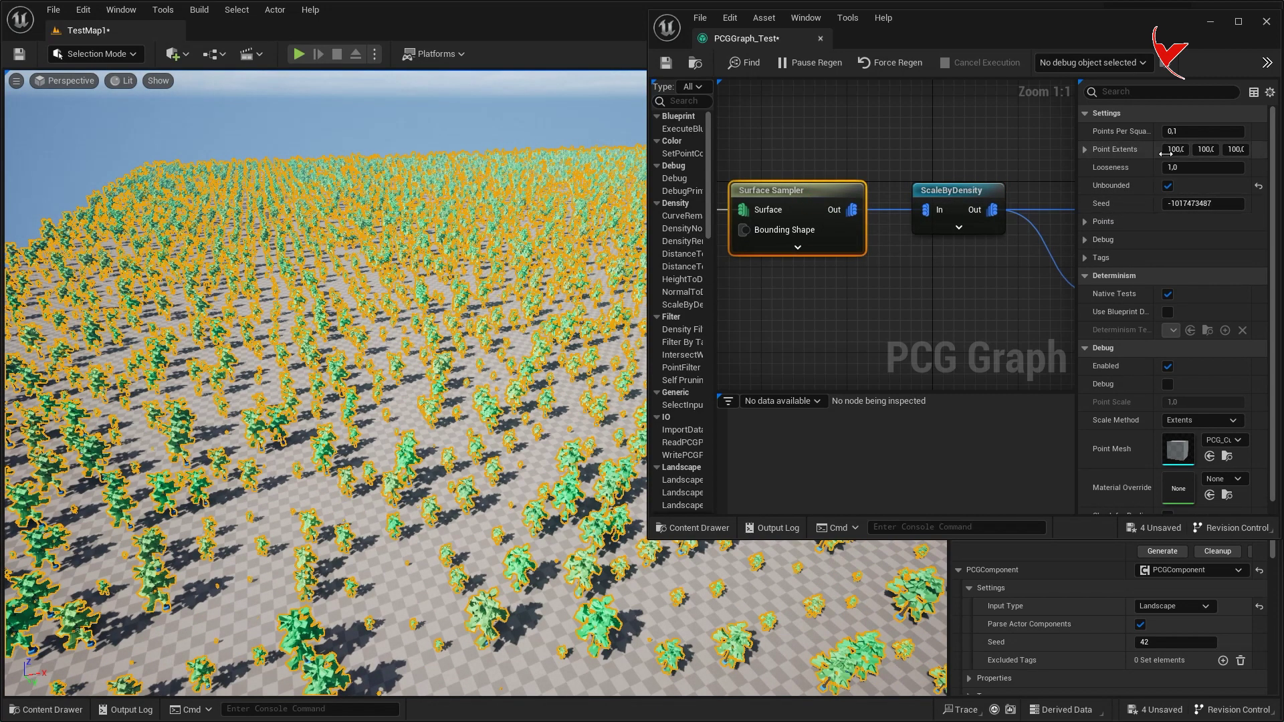
left_click_drag(1077, 176, 1058, 176)
left_click(1165, 149)
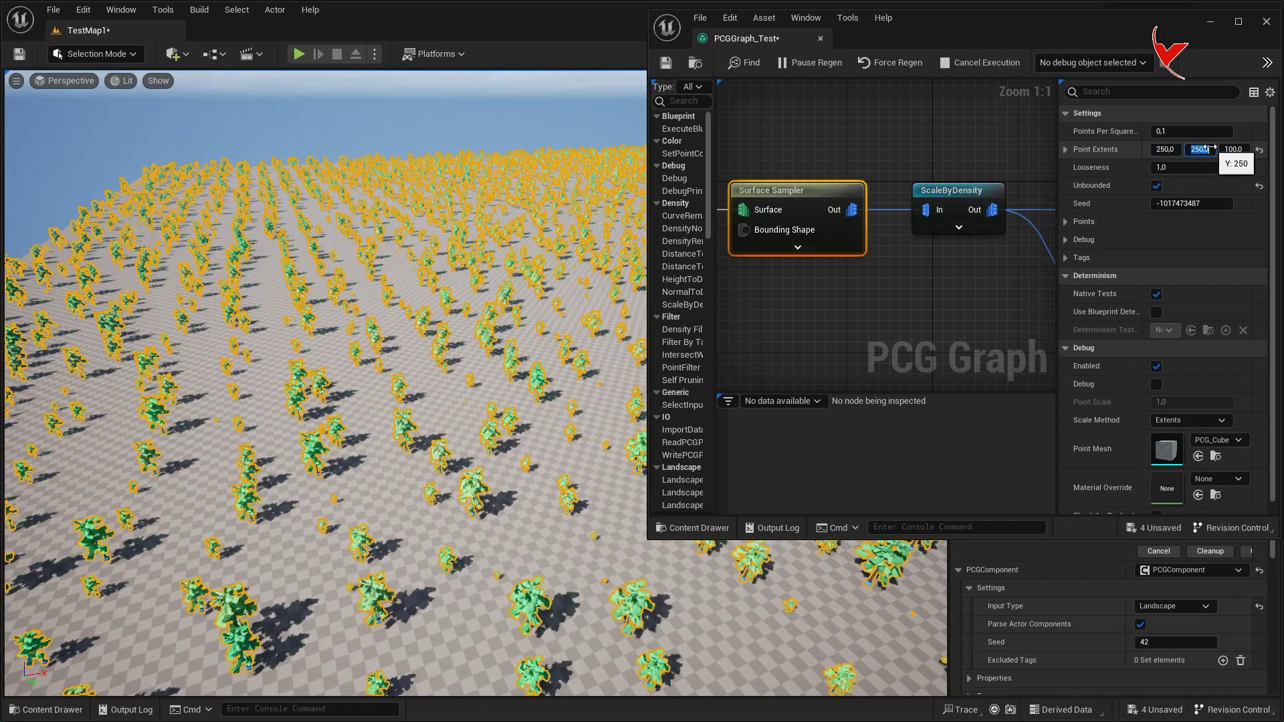
type("250")
key("Return")
right_click_drag(428, 287, 575, 287)
right_click_drag(333, 189, 201, 150)
key("w")
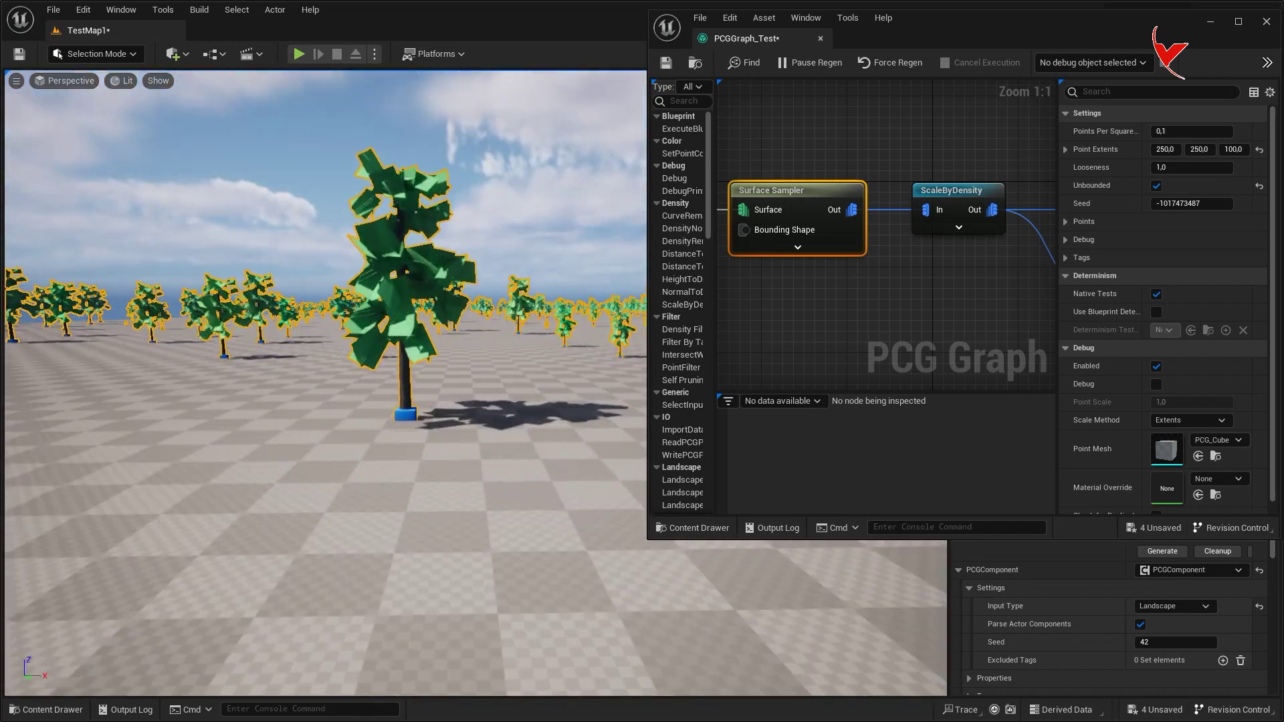
Add a second mesh entry to the upper StaticMeshSpawner and assign the ArcadeEdit sphere mesh to it
right_click_drag(1003, 200, 726, 214)
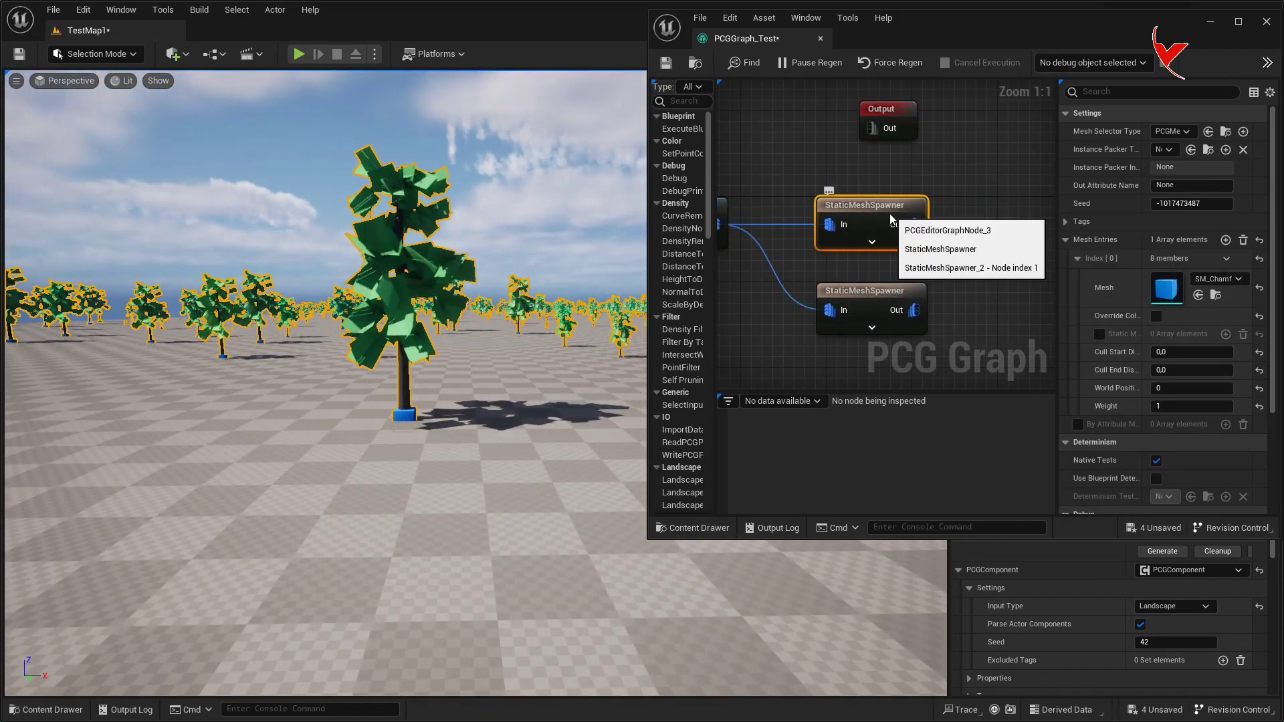
left_click(1077, 259)
left_click(1225, 240)
left_click(1078, 278)
left_click(1206, 300)
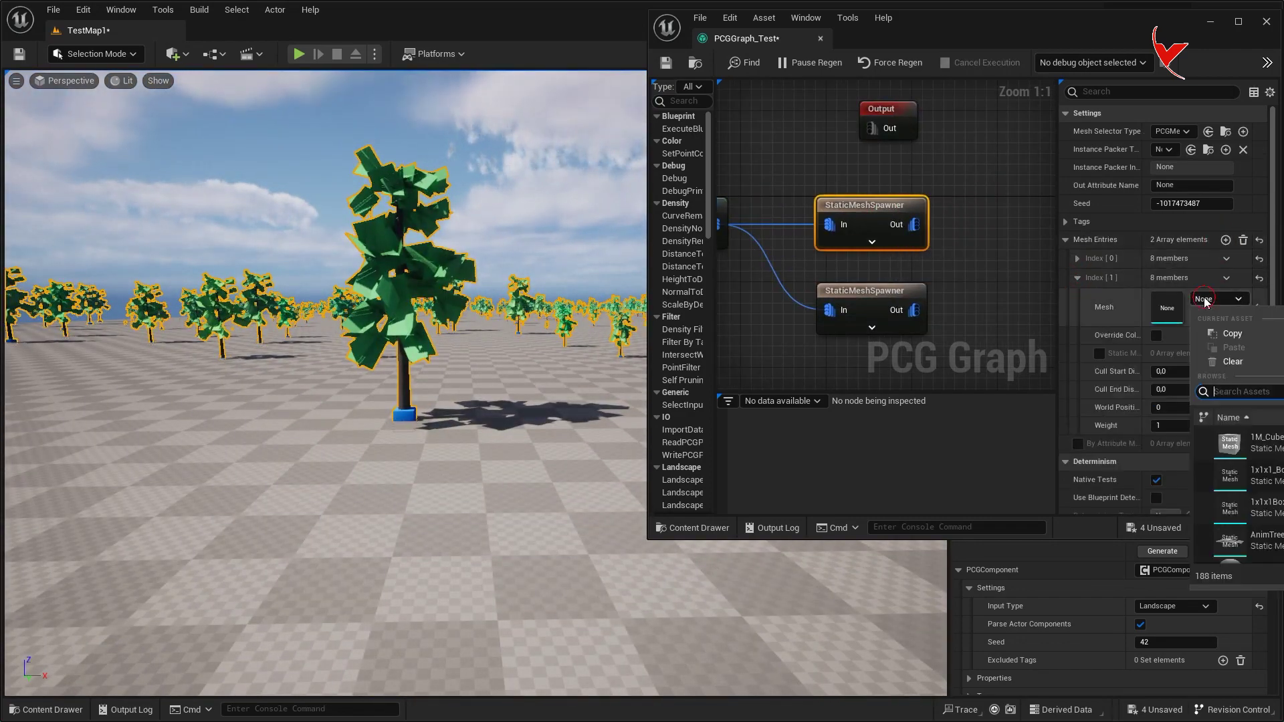
left_click(1231, 487)
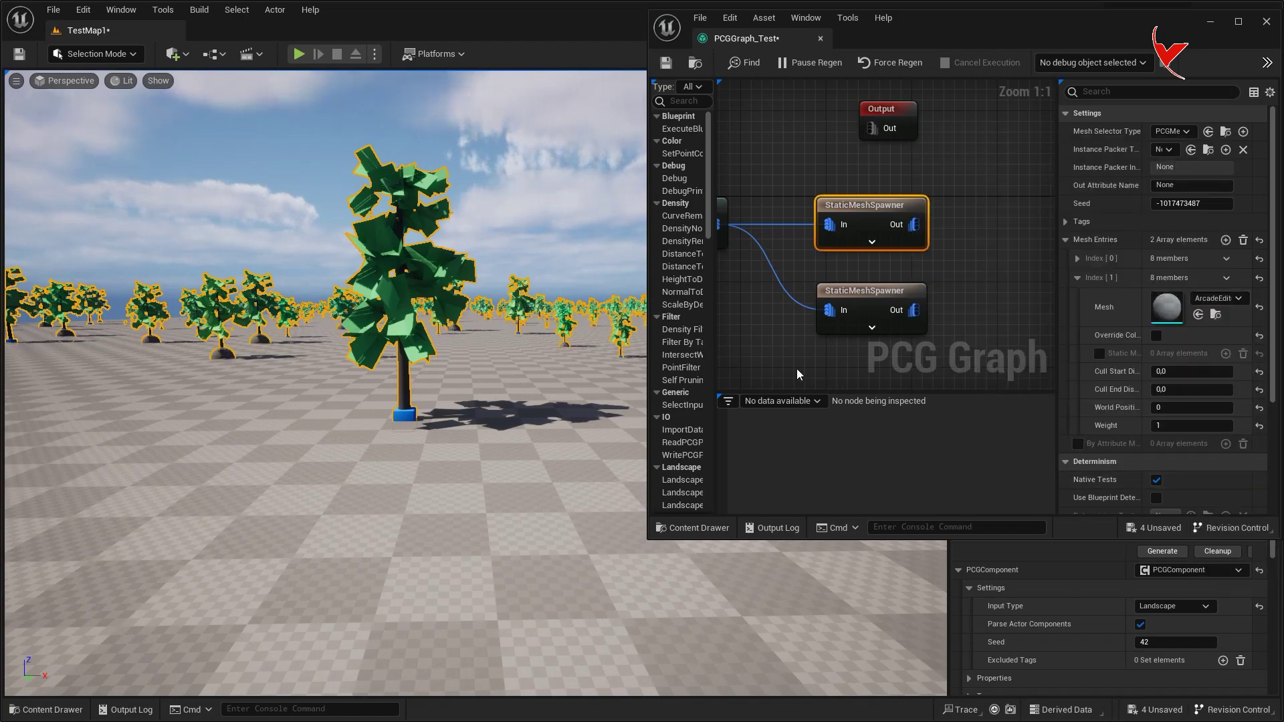
Fly over the scatter and play-test the level to examine the mix of cubes and spheres under the trees
right_click_drag(541, 287, 415, 361)
key("w")
mouse_move(314, 90)
right_mouse_down()
mouse_move(335, 81)
mouse_move(315, 89)
right_mouse_up()
key("alt+p")
key("w")
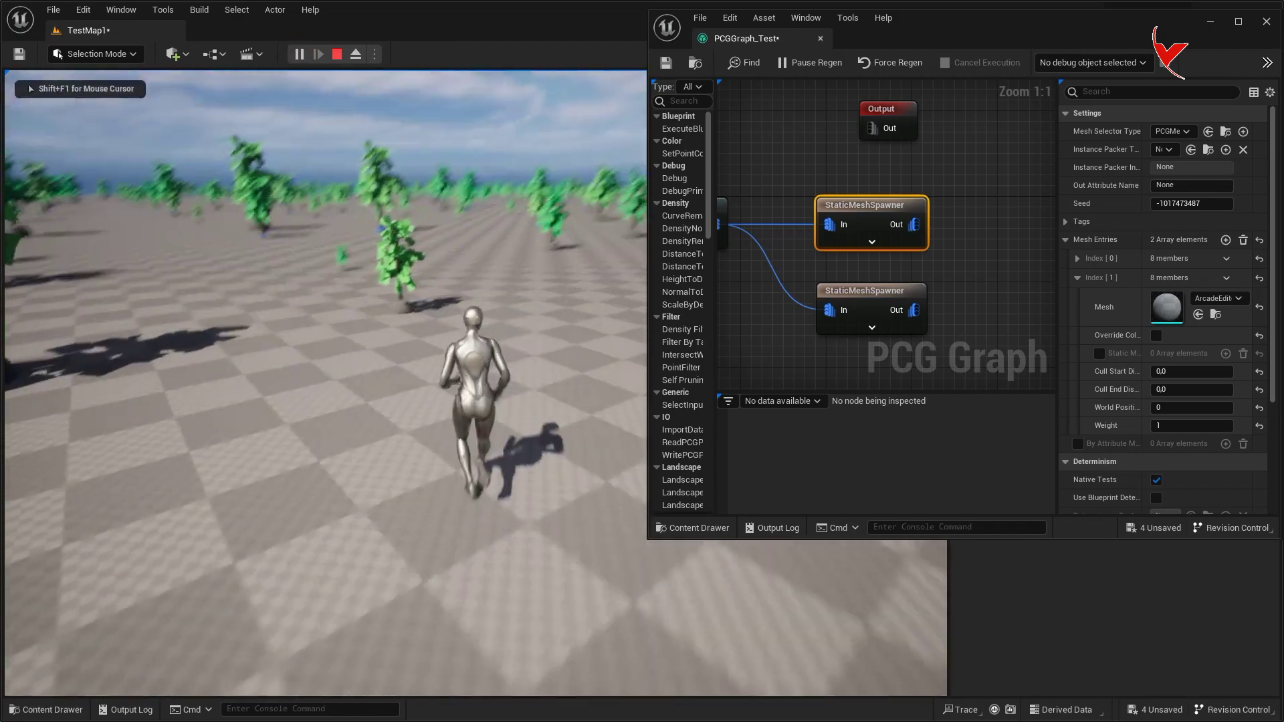
key("w")
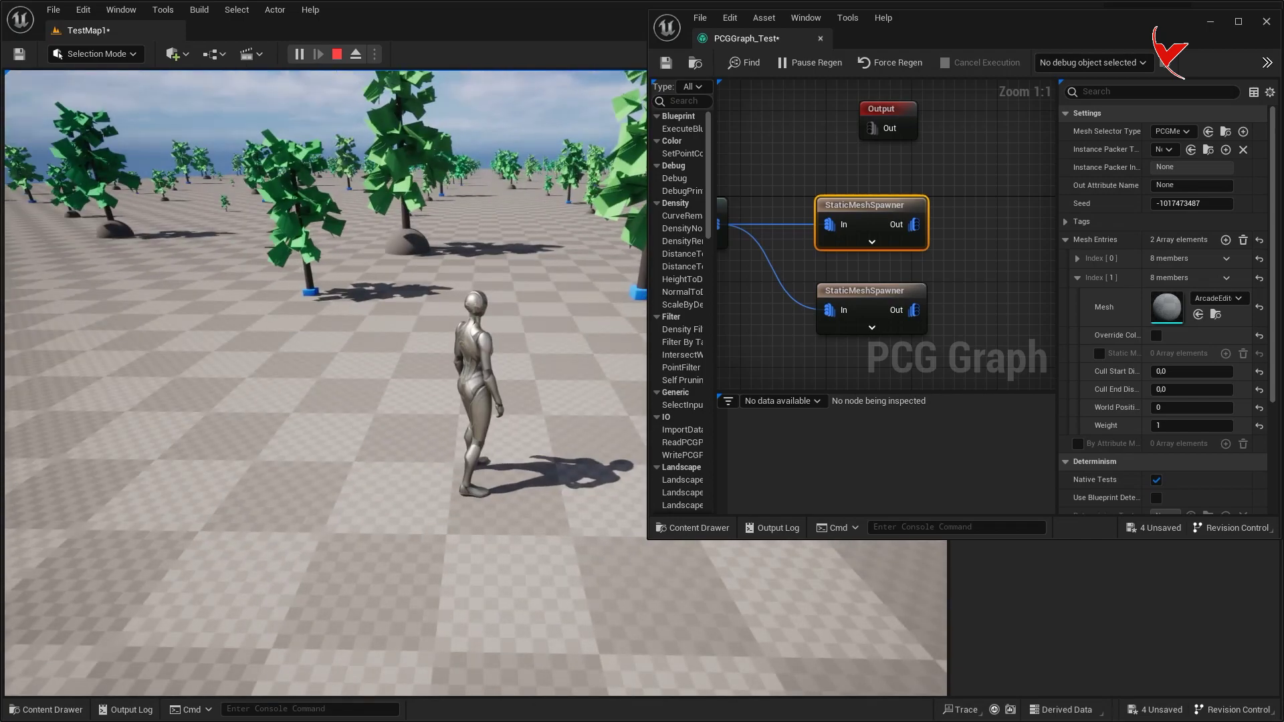
key("Escape")
Try disconnecting the upper StaticMeshSpawner from ScaleByDensity, inspect the trees alone, and restore the connection
key("s")
mouse_move(447, 313)
right_mouse_down()
mouse_move(468, 382)
mouse_move(448, 312)
right_mouse_up()
left_click(826, 228, "alt")
key("w")
right_click_drag(744, 218, 782, 218)
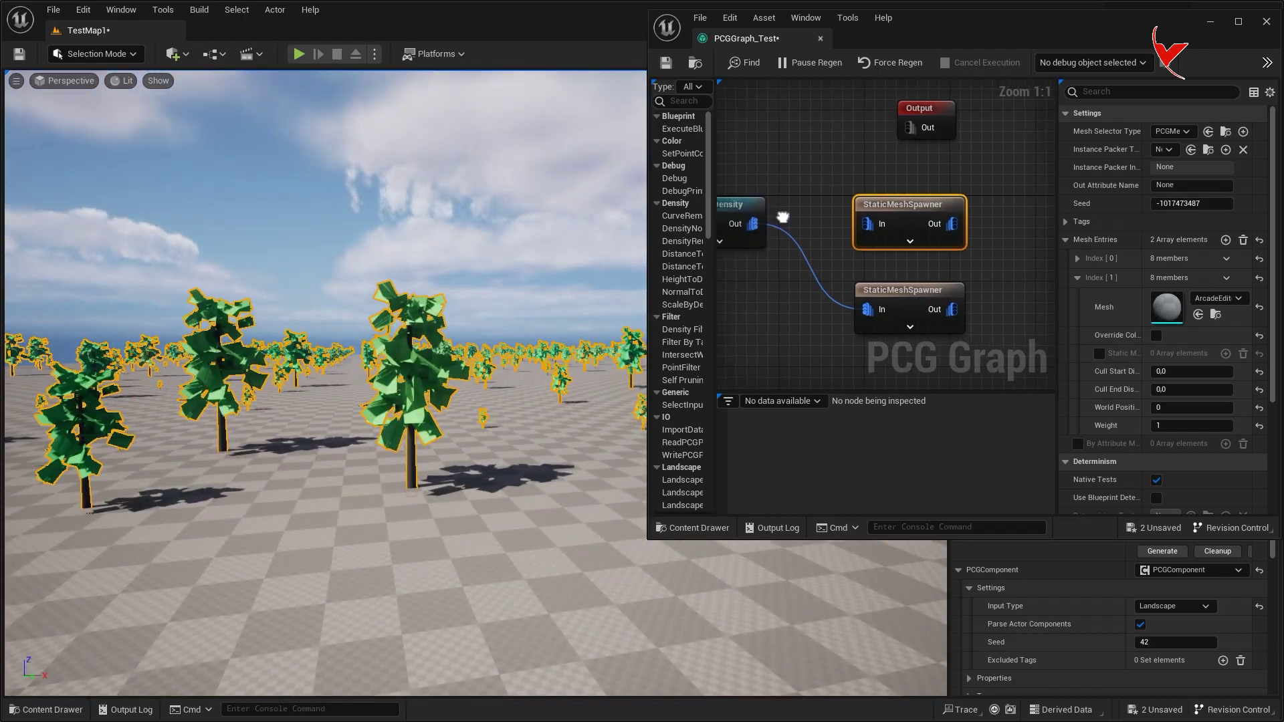
left_click(867, 224, "alt")
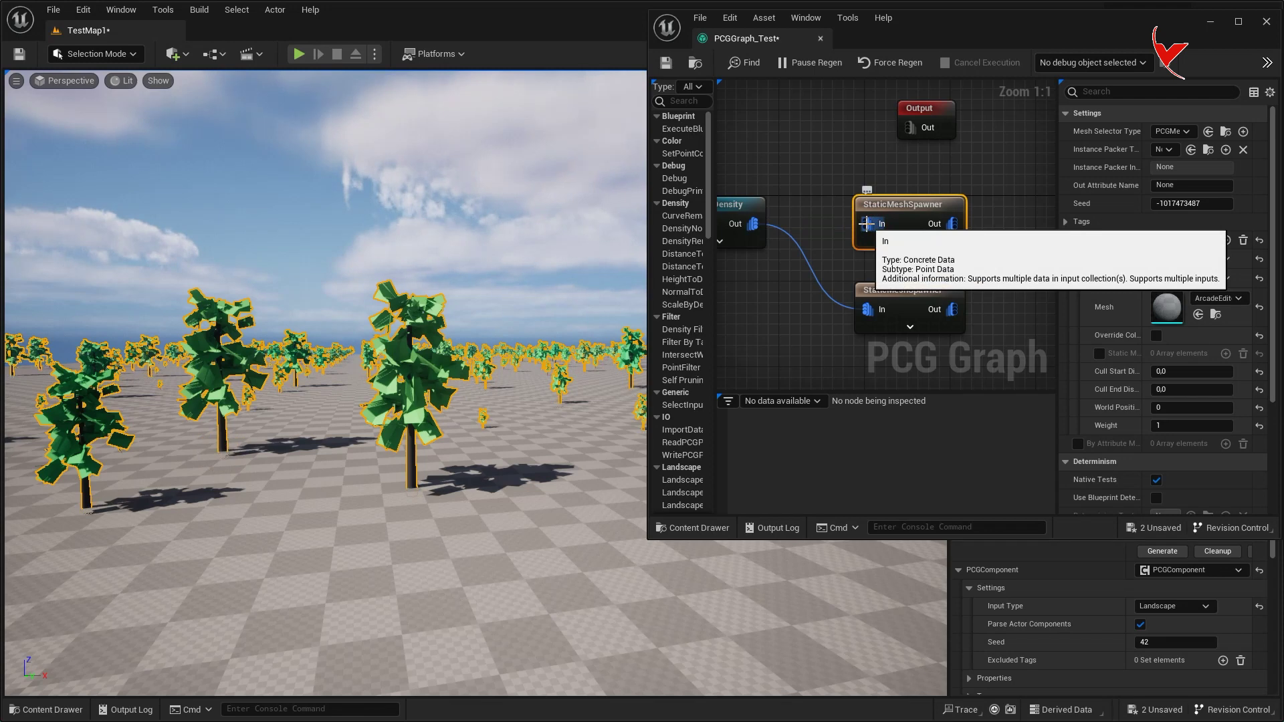
key("ctrl+s")
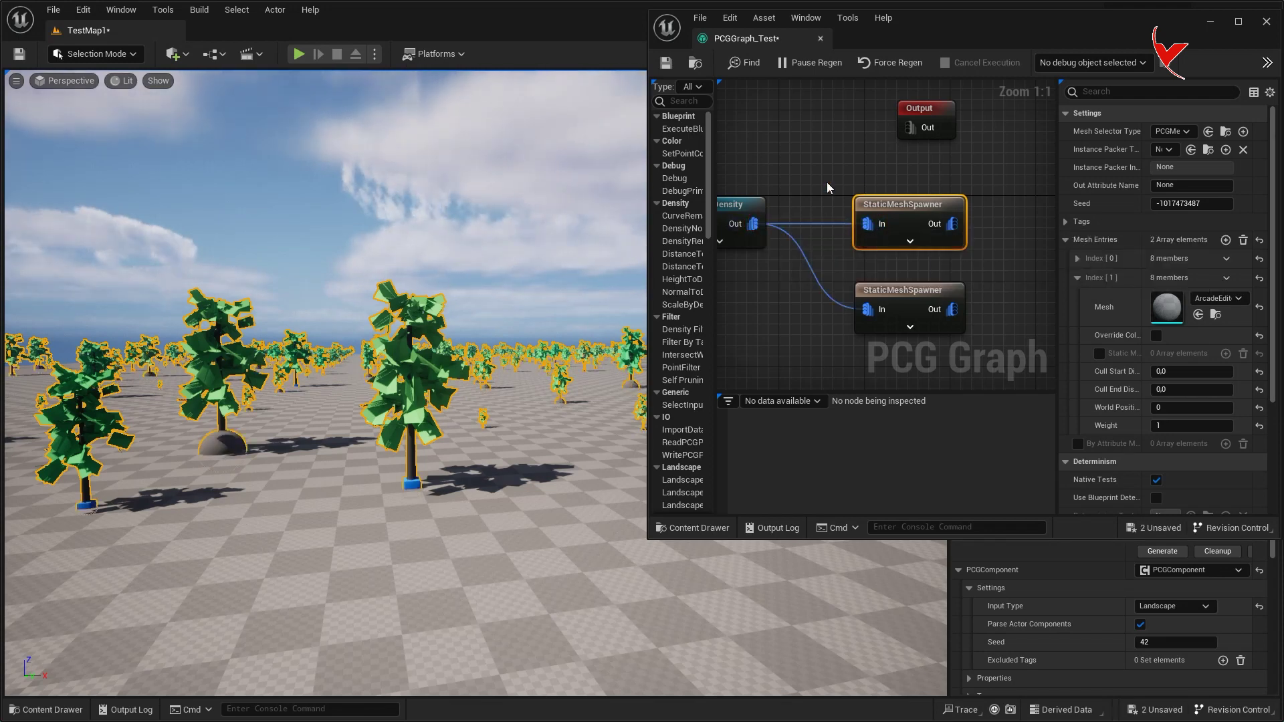
Add a second mesh entry to the lower StaticMeshSpawner, assign it a PCG_Tree mesh, and inspect the scatter
right_click_drag(827, 182, 795, 97)
left_click(871, 211)
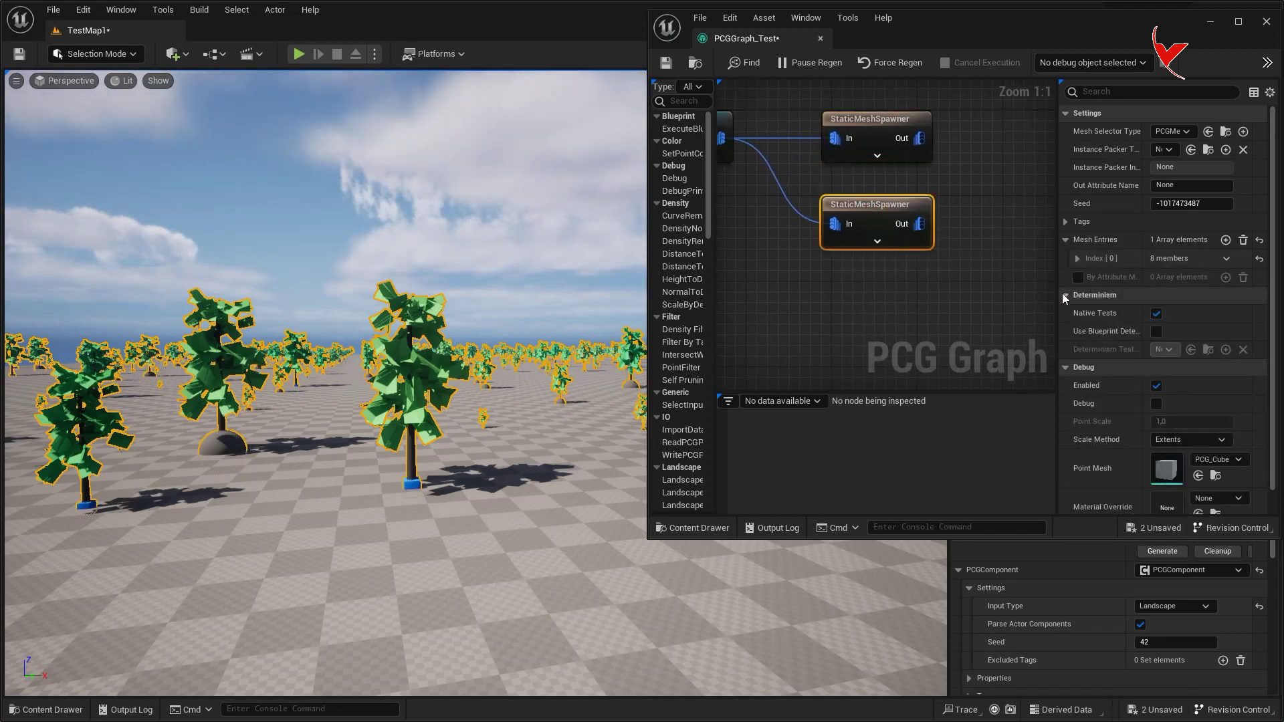
left_click(1225, 239)
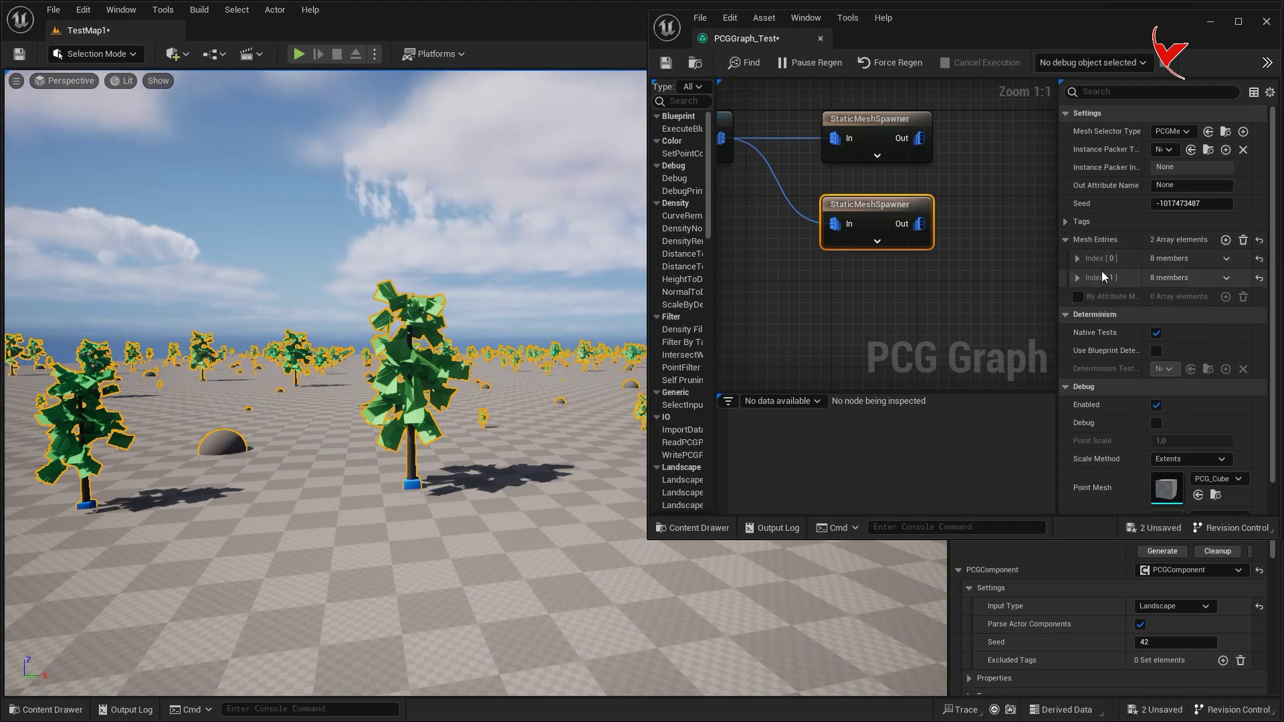
left_click(1102, 274)
left_click(1201, 299)
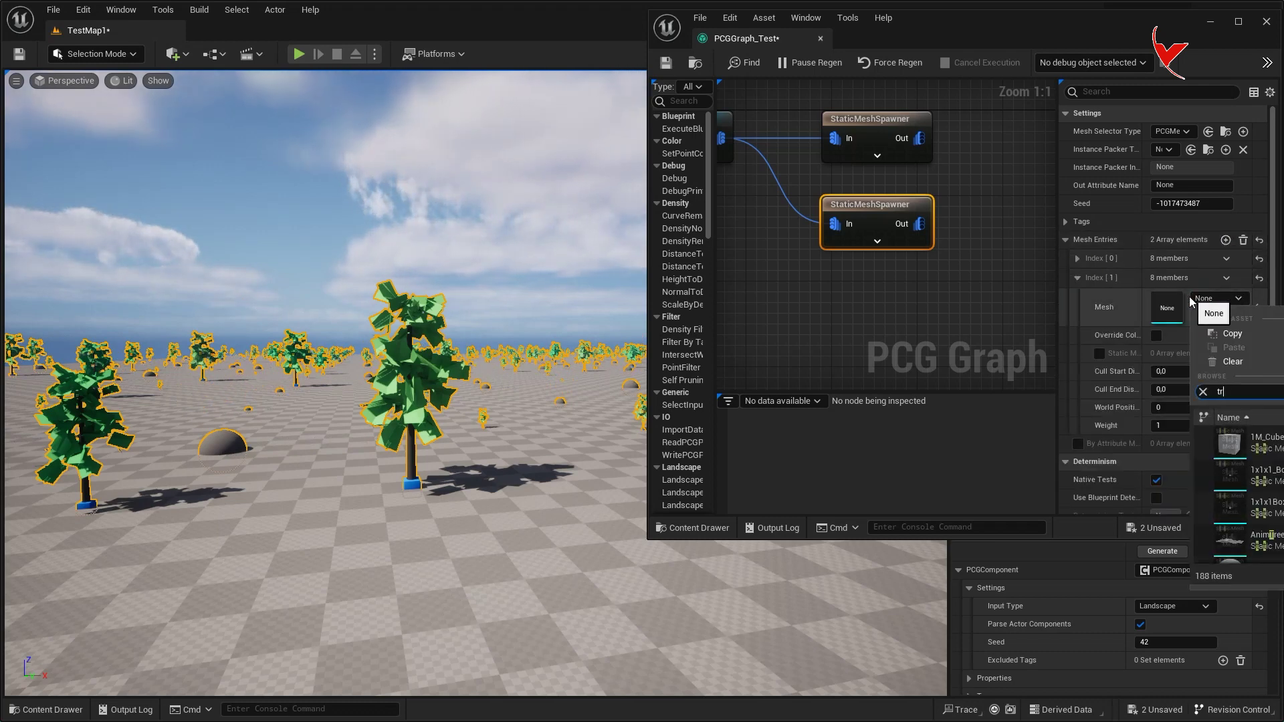
left_click(1231, 508)
key("s")
right_click_drag(565, 359, 535, 387)
key("e")
Change the lower StaticMeshSpawner's second mesh entry to PCG_Tree_01
left_click(1224, 307)
type("tree")
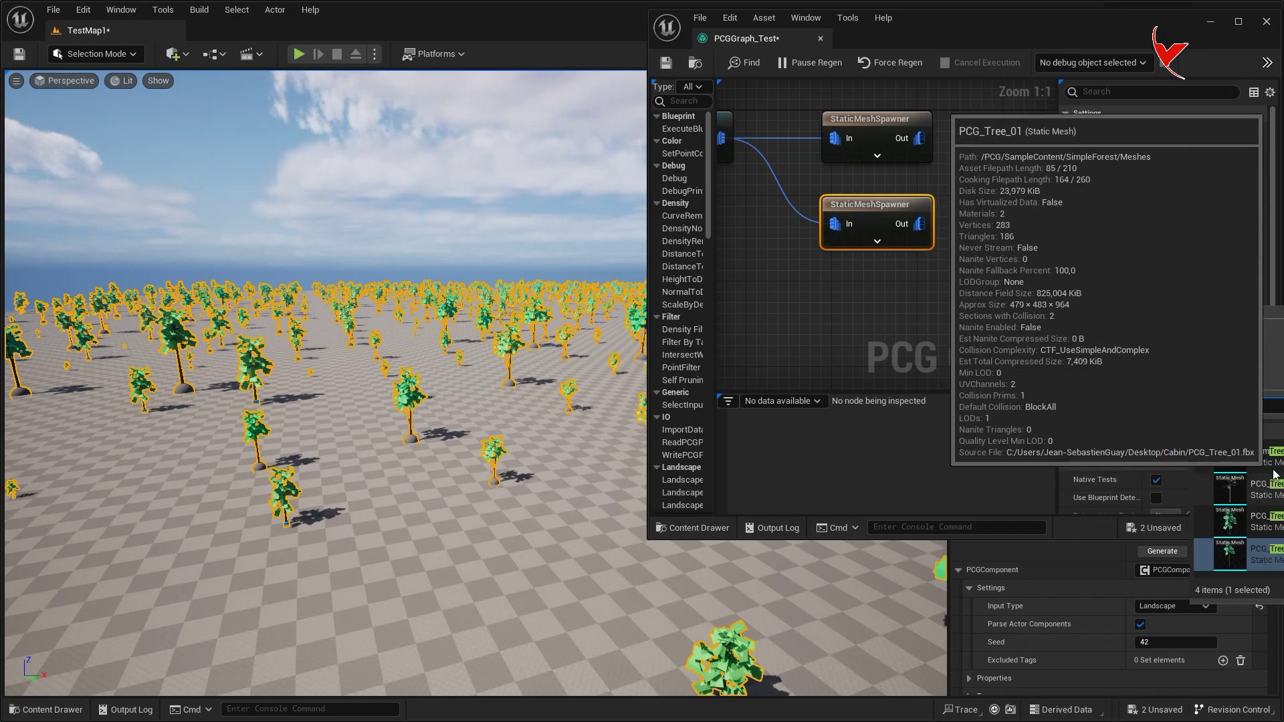
left_click(1260, 494)
Fly over the scatter and play-test the level to examine the trees on their cube and sphere bases
mouse_move(527, 355)
right_mouse_down()
mouse_move(493, 363)
mouse_move(479, 386)
mouse_move(533, 345)
mouse_move(526, 375)
right_mouse_up()
key("s")
key("w")
key("s")
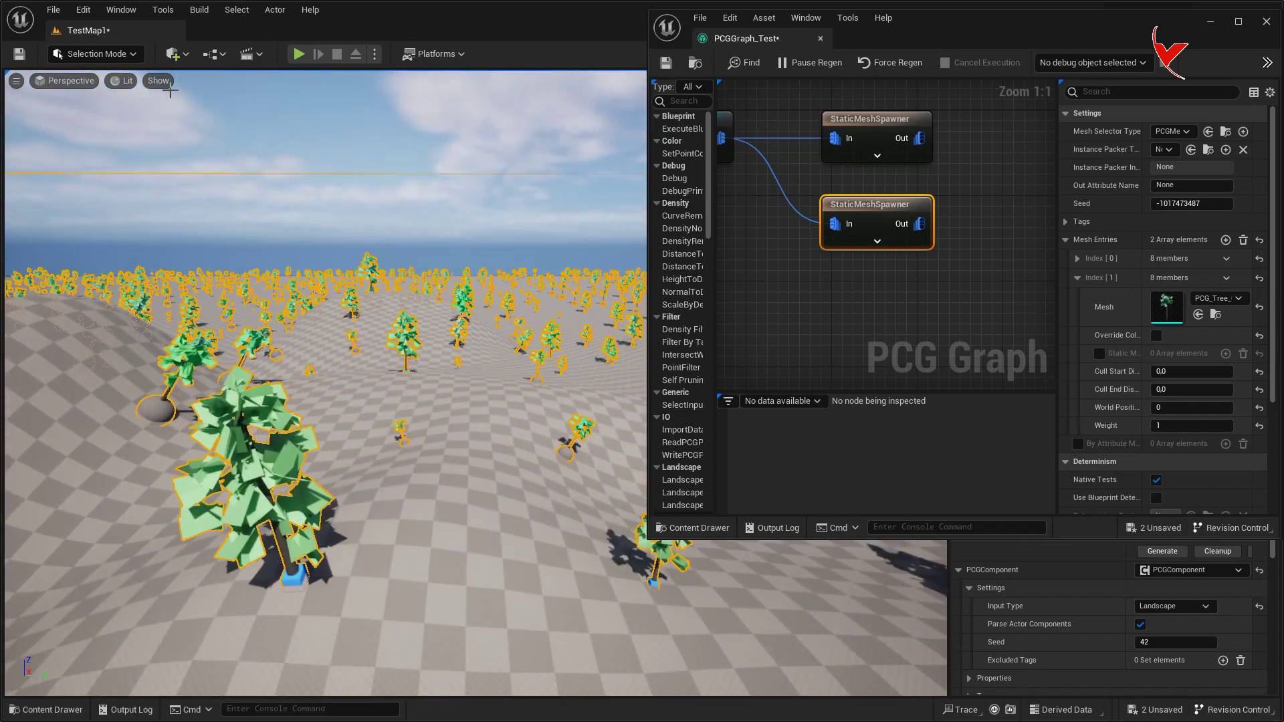
left_click(299, 53)
key("w")
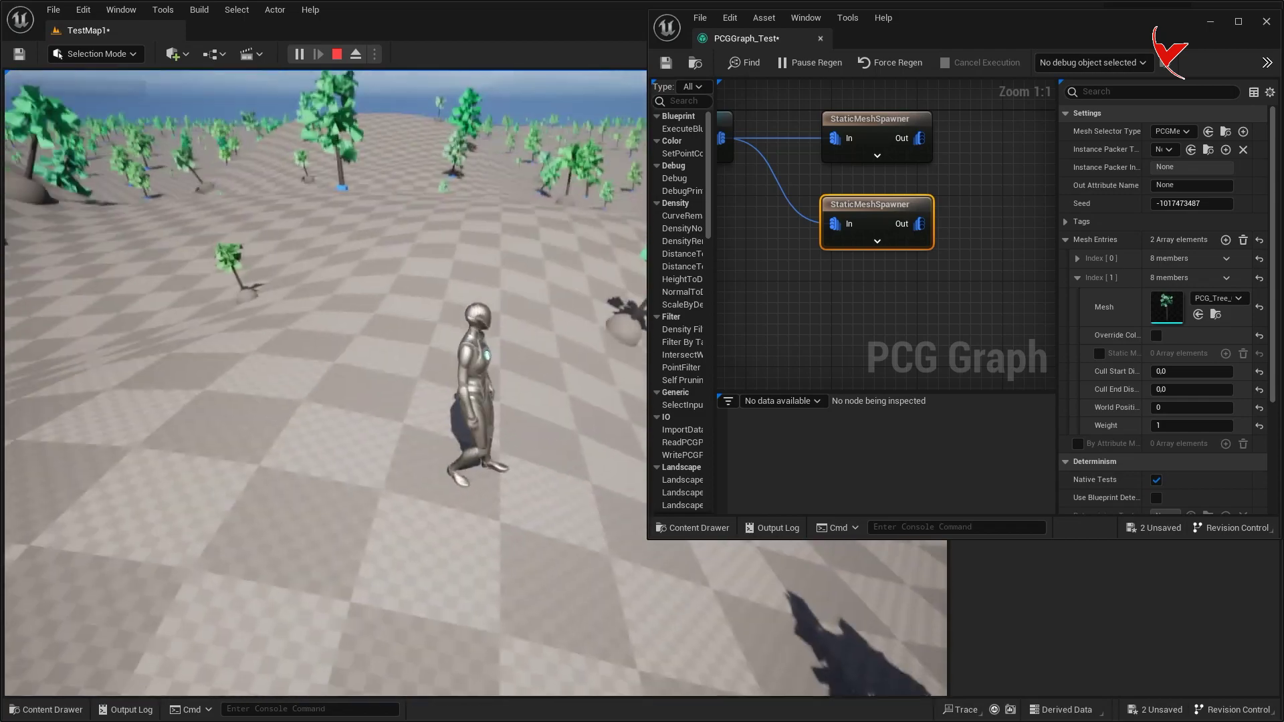
key("w")
key("Escape")
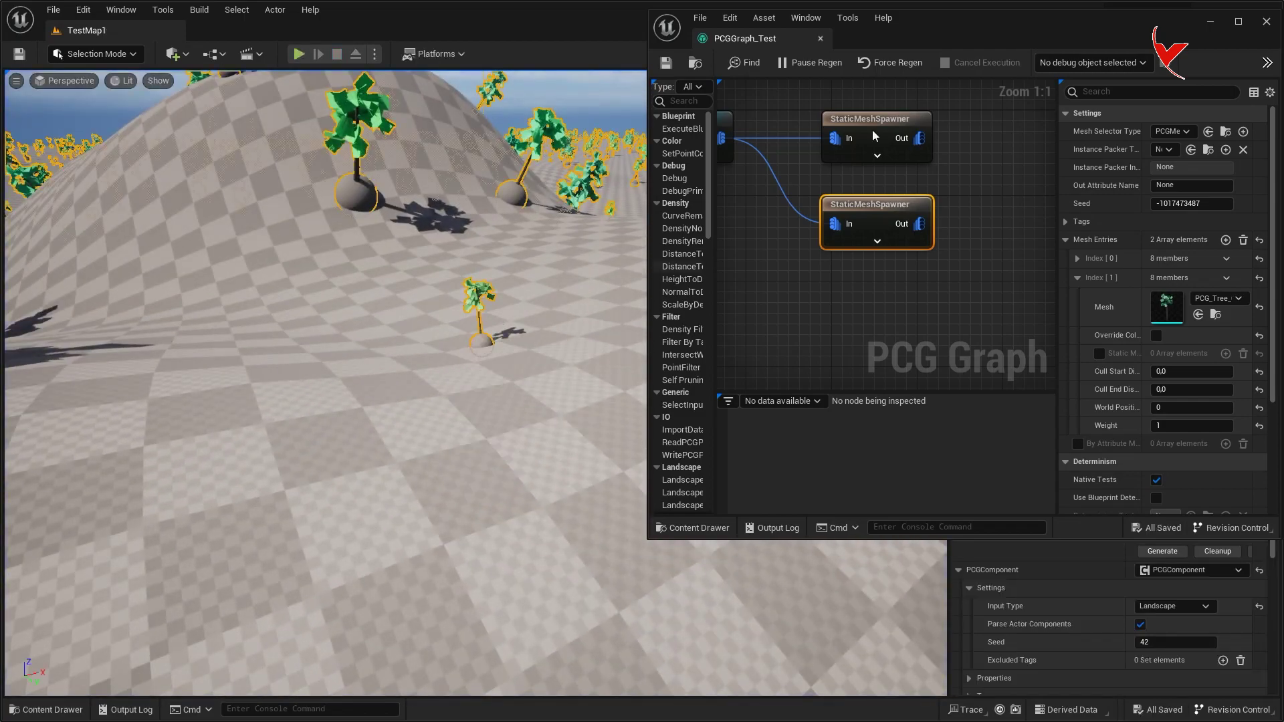
Dock the graph editor in the main window and disconnect the Input node from the Surface Sampler
left_click_drag(729, 46, 311, 34)
scroll(436, 232, "down", 5)
right_click_drag(486, 258, 661, 336)
scroll(548, 288, "up", 3)
scroll(660, 336, "down", 4)
left_click(669, 281)
scroll(533, 313, "up", 3)
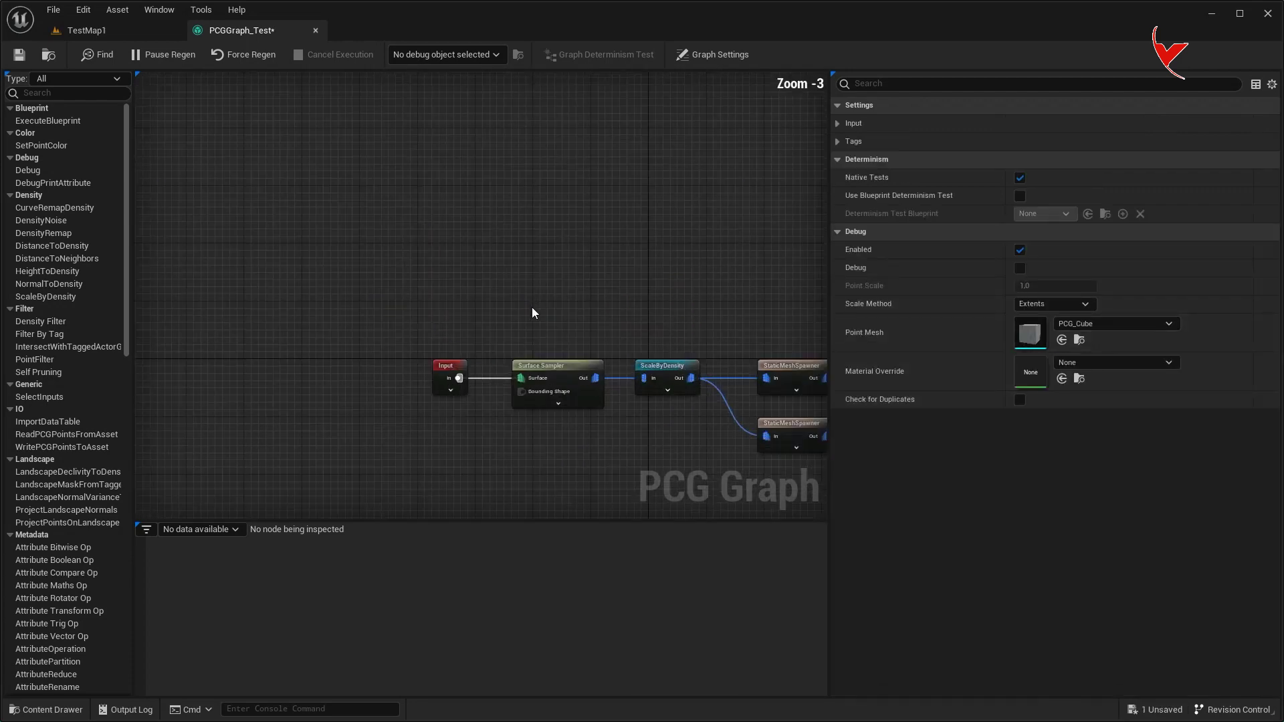
left_click(459, 378, "alt")
Move the sampler, density and spawner nodes above the Input node and enclose them in a comment named "Test 1"
right_click_drag(559, 335, 407, 269)
left_click_drag(375, 245, 637, 401)
left_click_drag(636, 351, 584, 103)
right_click_drag(610, 255, 651, 404)
type("cTest 1")
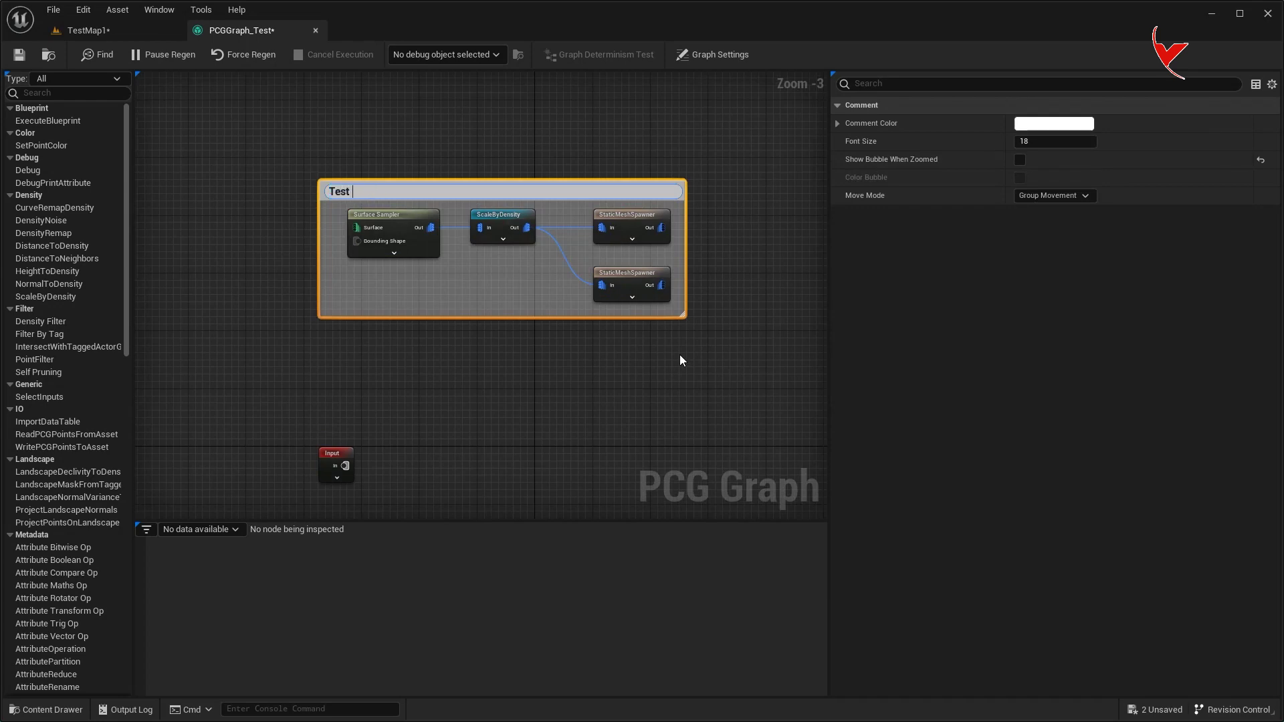
left_click(679, 360)
Paste a copy of the Surface Sampler beside the Input node and connect Input to its Surface pin
left_click_drag(330, 214, 557, 265)
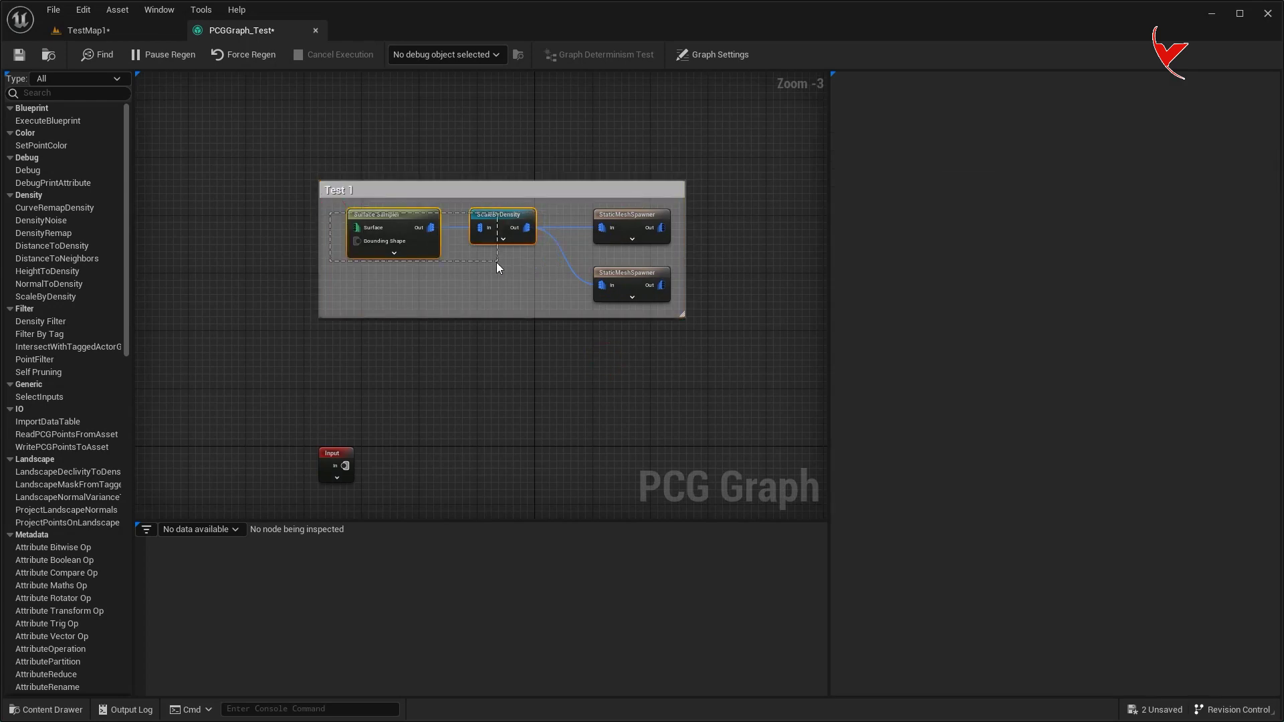
scroll(449, 375, "up", 3)
left_click(449, 318)
key("ctrl+v")
left_click_drag(345, 335, 383, 355)
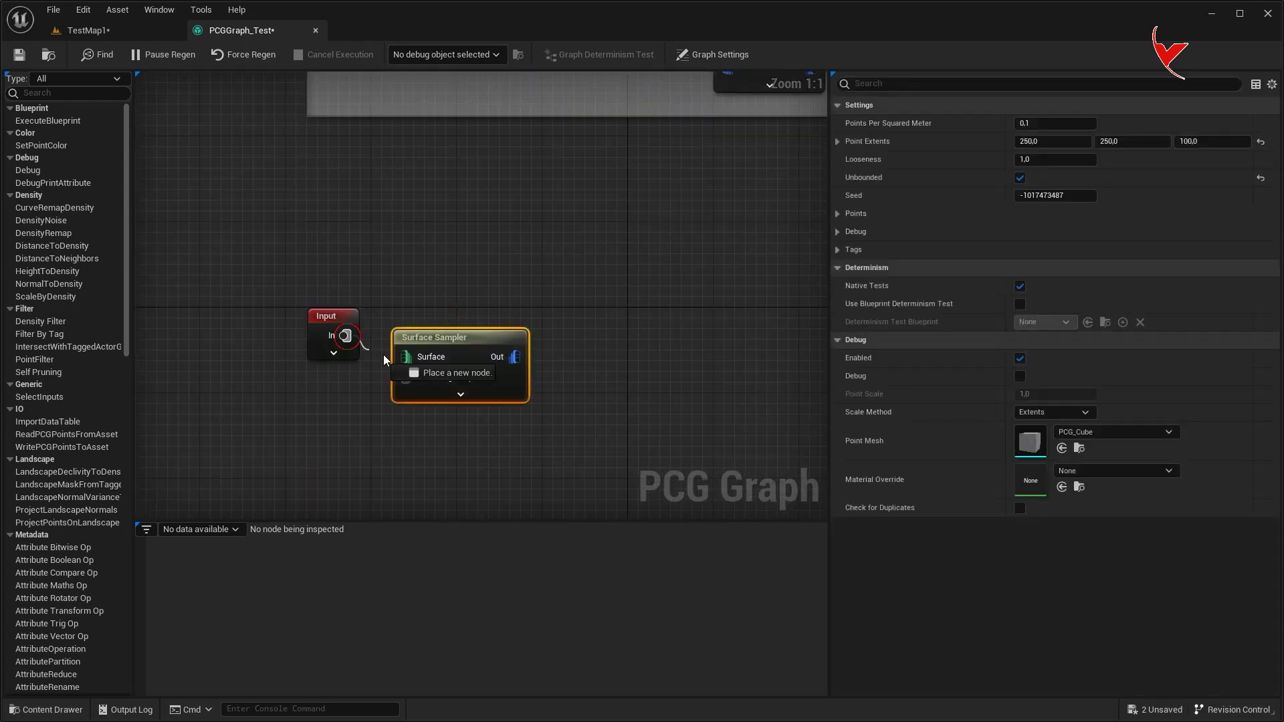
scroll(495, 288, "down", 3)
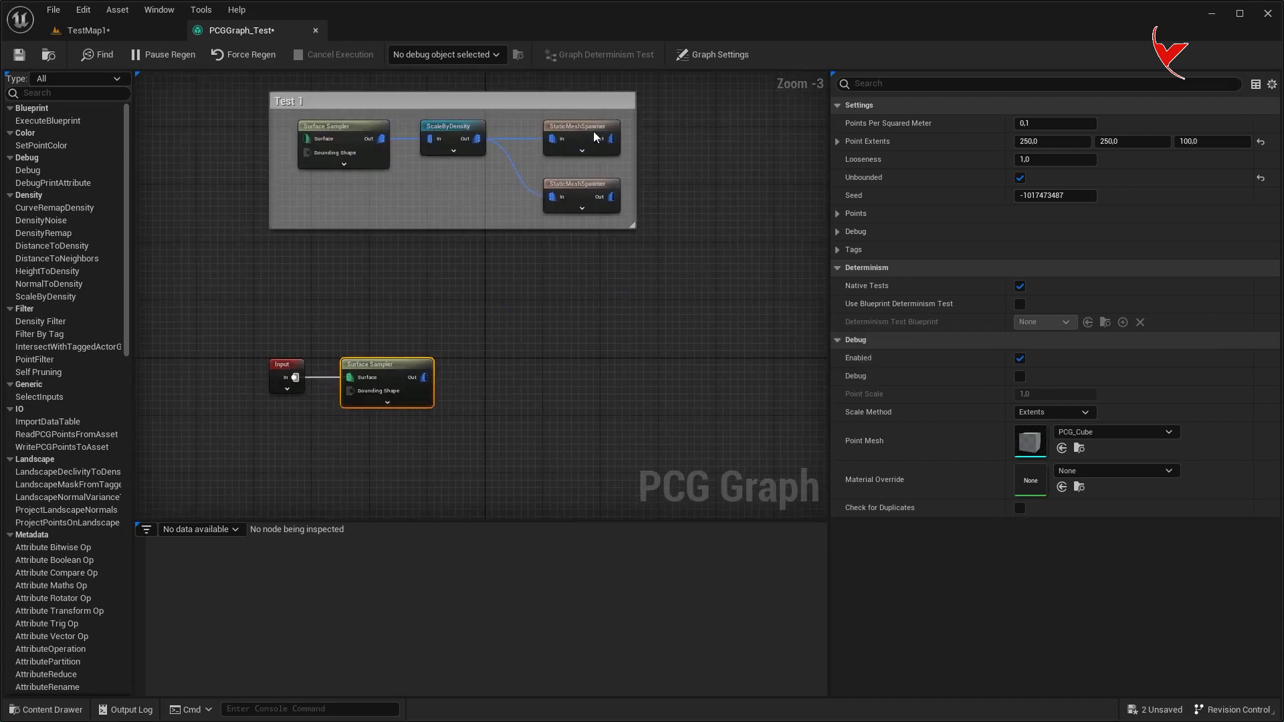
Paste a copy of Test 1's upper StaticMeshSpawner beside the new Surface Sampler and delete its second mesh entry
left_click(588, 134)
key("ctrl+c")
scroll(529, 369, "up", 3)
key("ctrl+v")
left_click_drag(379, 382, 449, 388)
right_click_drag(515, 344, 551, 305)
left_click(1090, 270)
left_click(1110, 295)
right_click_drag(507, 280, 608, 268)
Undock the graph editor into an enlarged floating window beside the viewport and space the new StaticMeshSpawner away from the Surface Sampler
left_click_drag(274, 52, 769, 61)
left_click_drag(681, 360, 681, 666)
scroll(953, 313, "up", 5)
right_click_drag(882, 255, 852, 243)
scroll(820, 242, "down", 3)
mouse_move(929, 284)
right_mouse_down()
mouse_move(830, 319)
mouse_move(937, 276)
right_mouse_up()
left_click_drag(911, 225, 996, 222)
right_click_drag(750, 241, 780, 241)
scroll(780, 240, "up", 3)
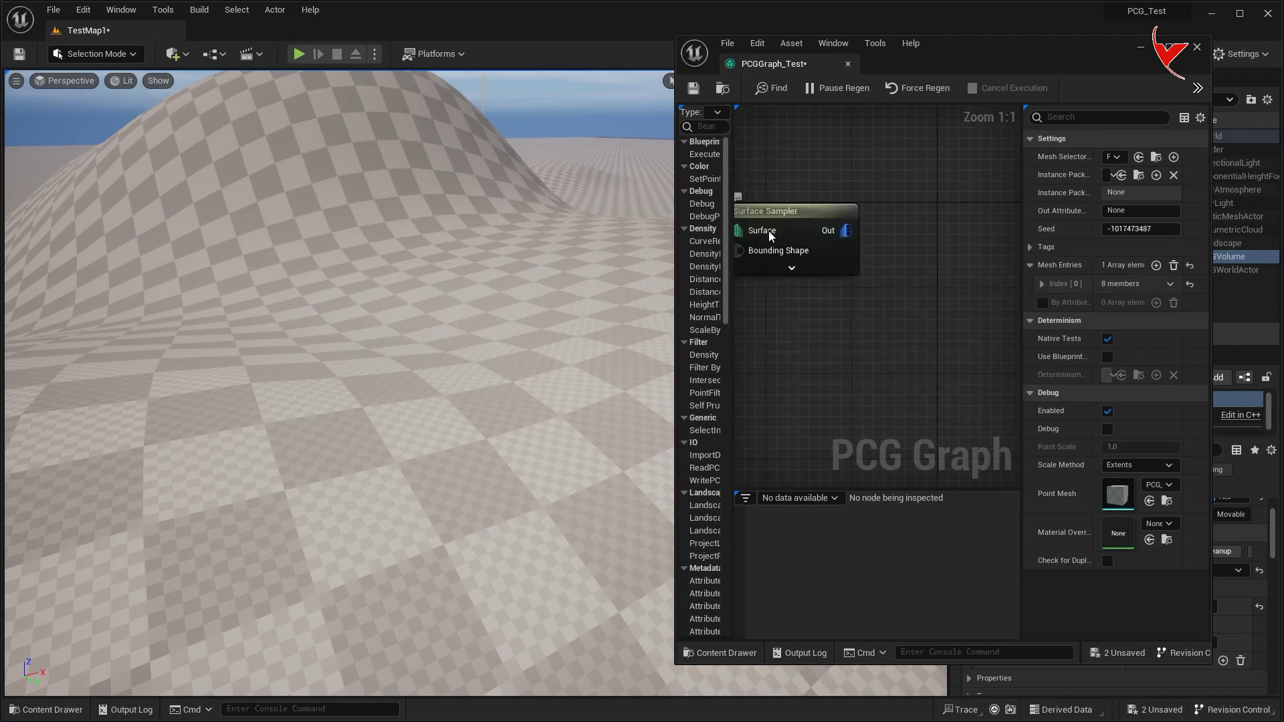
left_click_drag(676, 244, 457, 243)
Insert a LocalTranslation node between the new Surface Sampler and its StaticMeshSpawner
left_click_drag(641, 243, 719, 243)
type("loca")
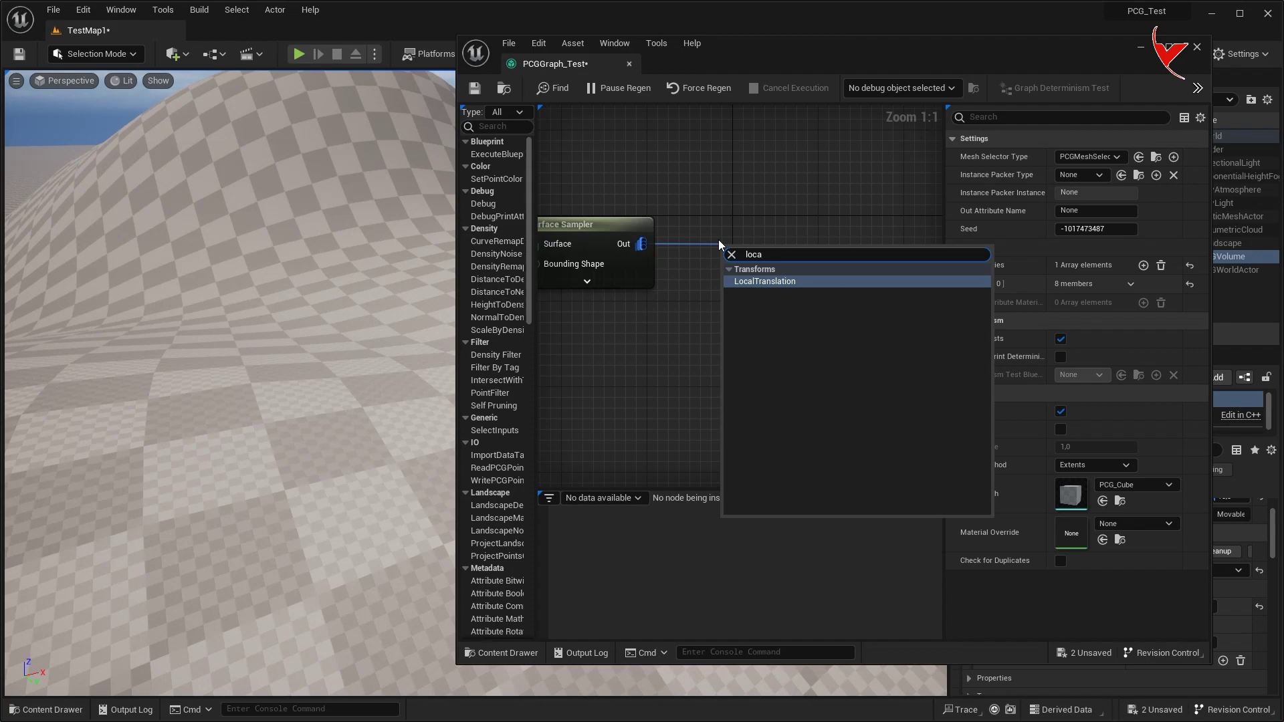
left_click(741, 286)
scroll(741, 262, "down", 2)
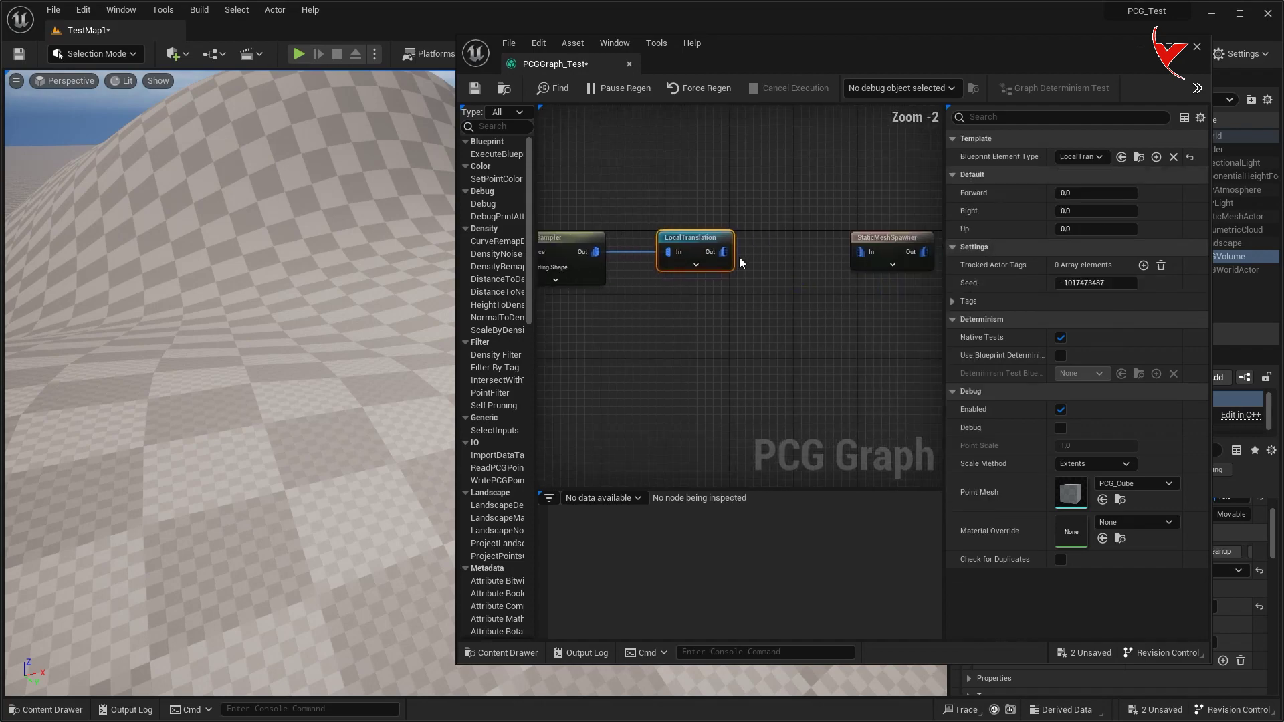
left_click_drag(858, 254, 860, 254)
left_click_drag(875, 242, 815, 243)
right_click_drag(621, 262, 780, 261)
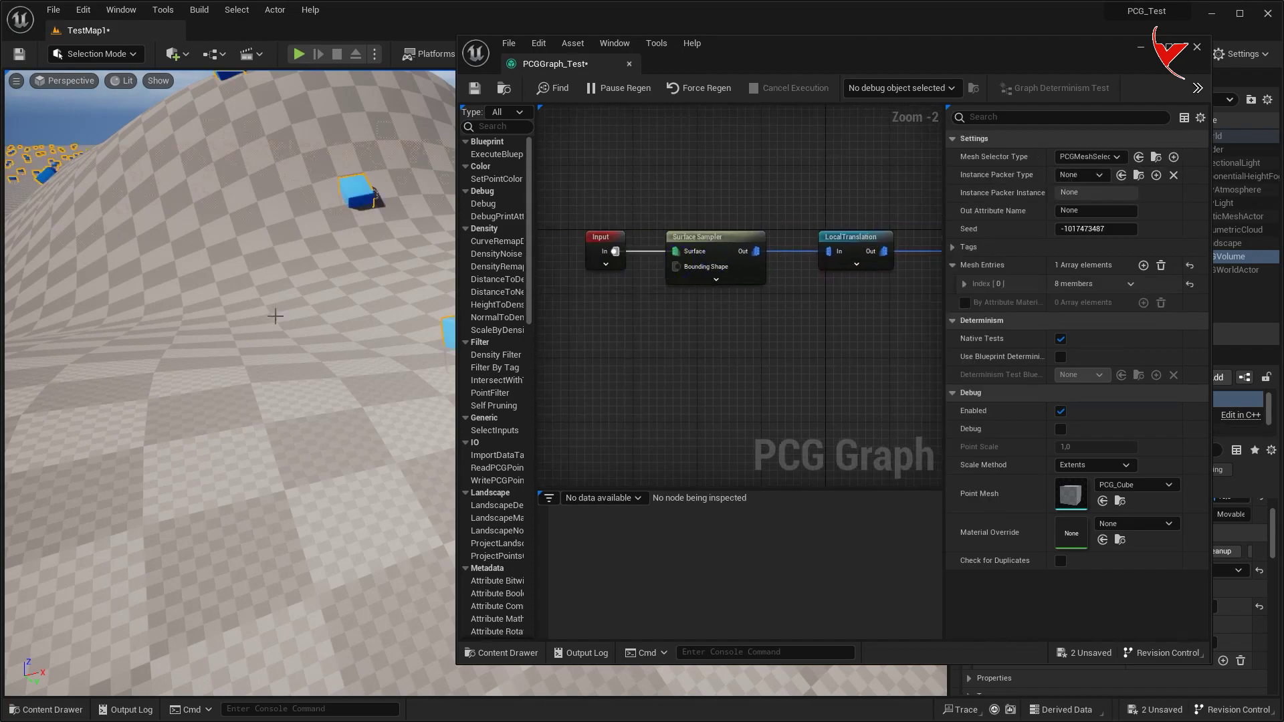
Try an Up offset of 500 on the LocalTranslation node, and raise it to 2000 while viewing the cubes
key("s")
right_click_drag(279, 321, 279, 321)
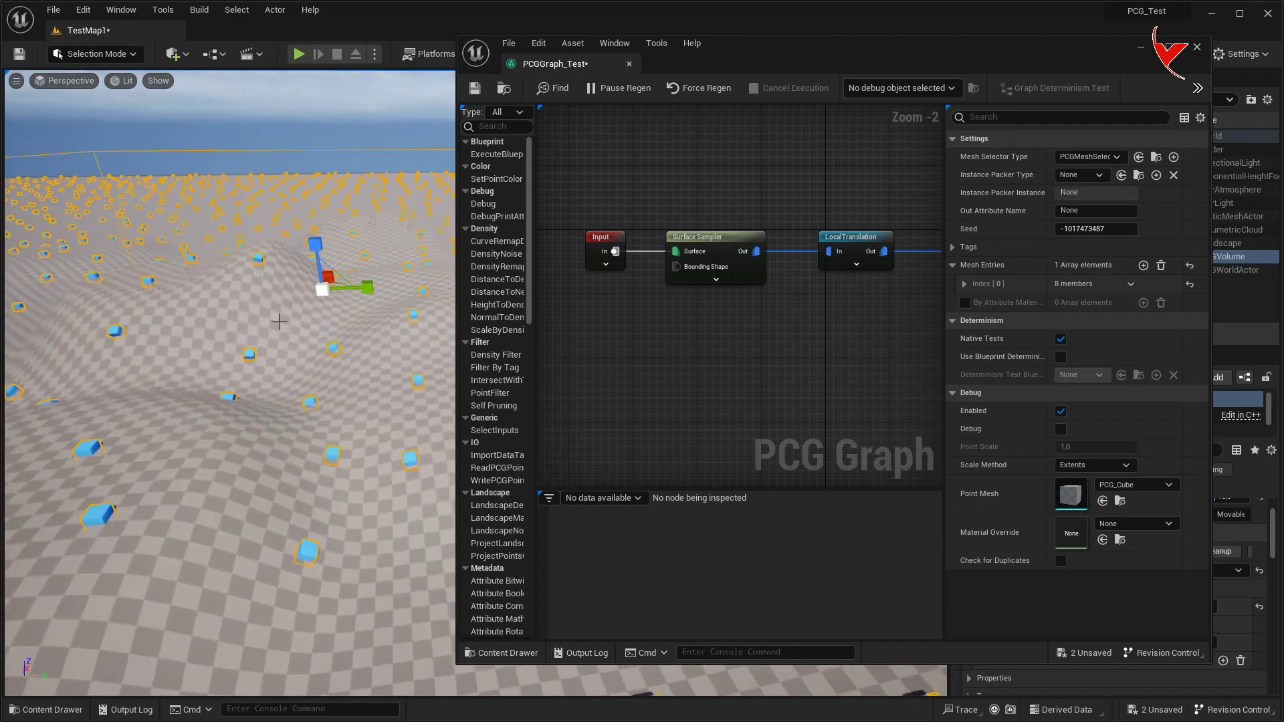
left_click(848, 241)
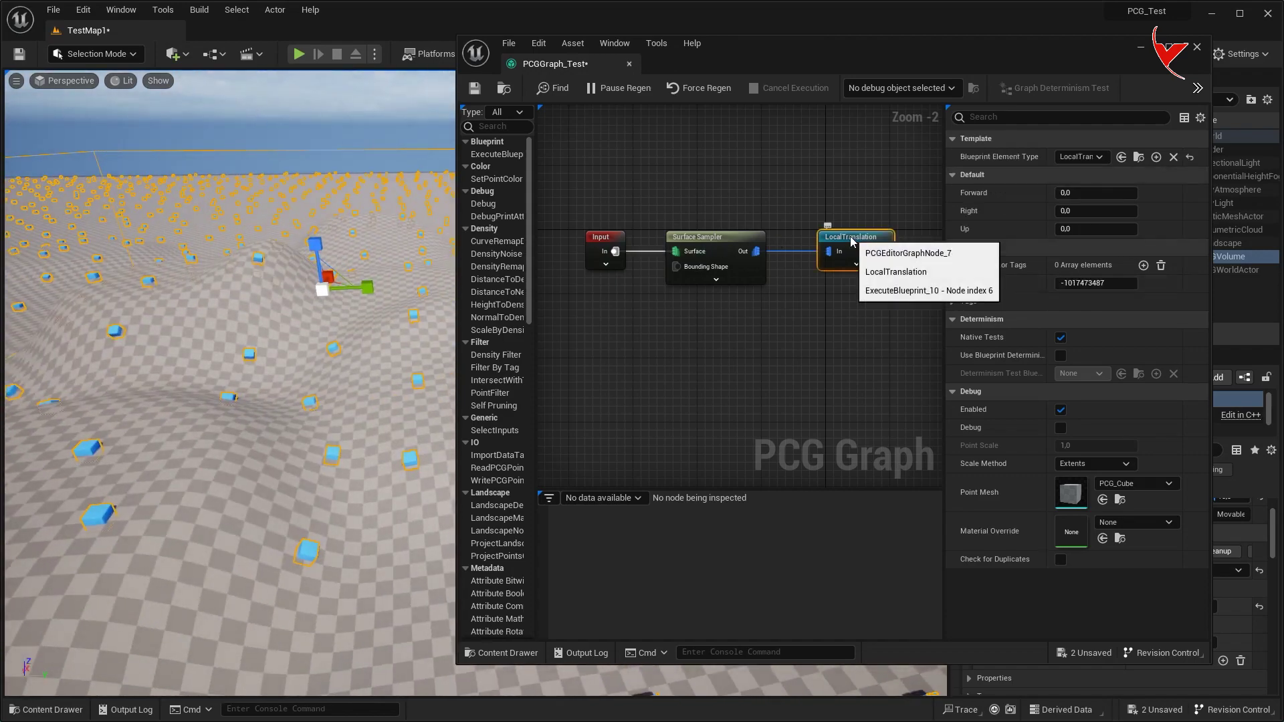
left_click_drag(1056, 225, 1057, 225)
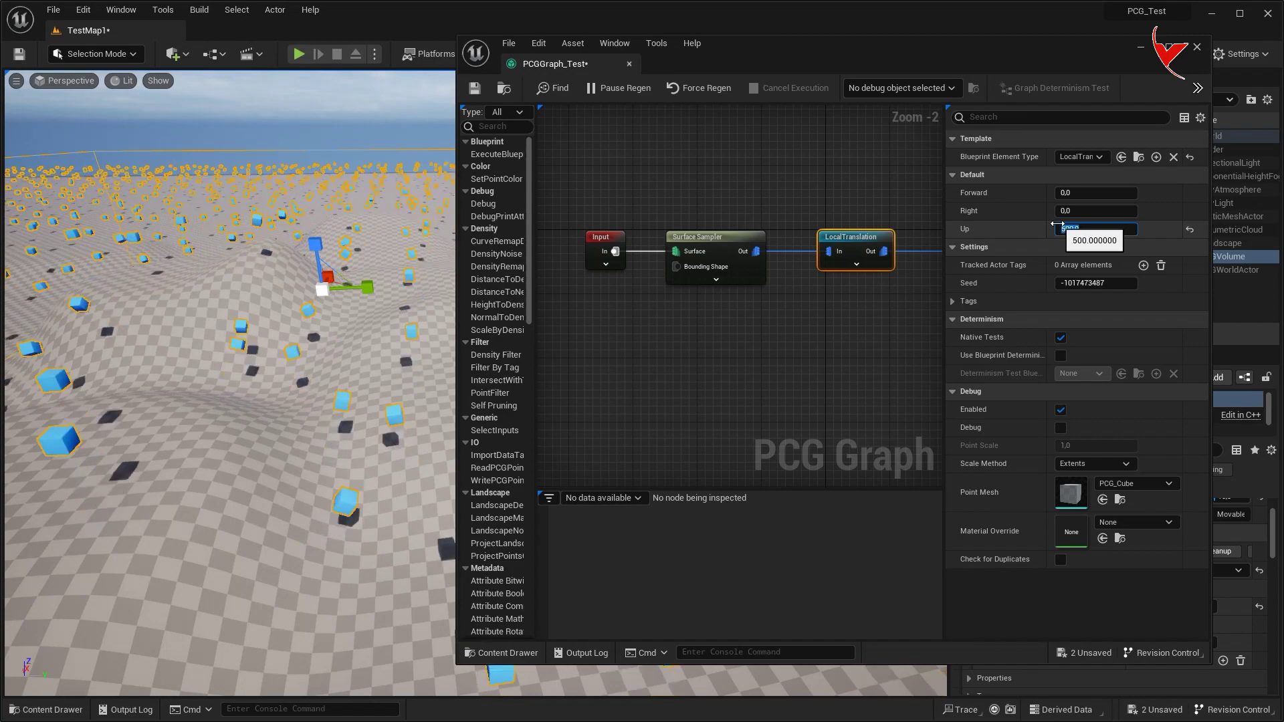
key("Return")
right_click_drag(275, 390, 275, 390)
right_click_drag(195, 392, 195, 393)
Move the graph window clear of the viewport and play-test the level to examine the floating cubes
left_click_drag(733, 54, 815, 46)
left_click_drag(539, 218, 655, 212)
left_click(299, 54)
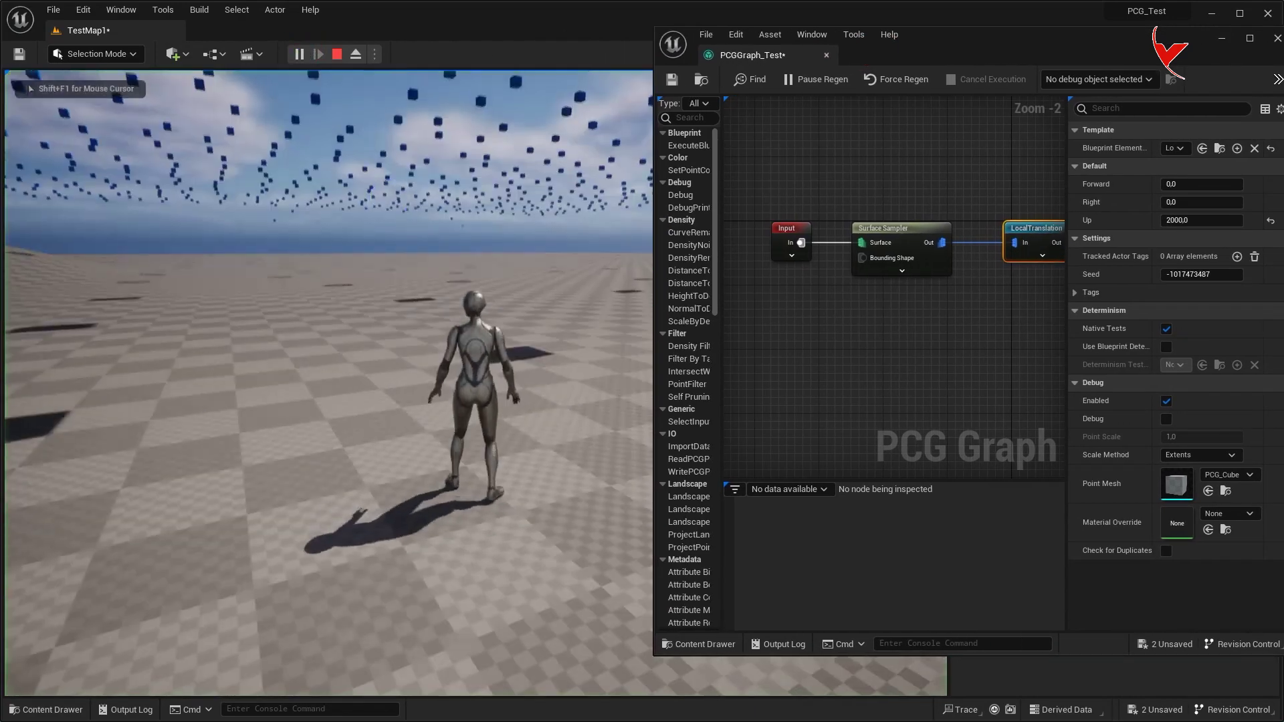
key("w")
key("Escape")
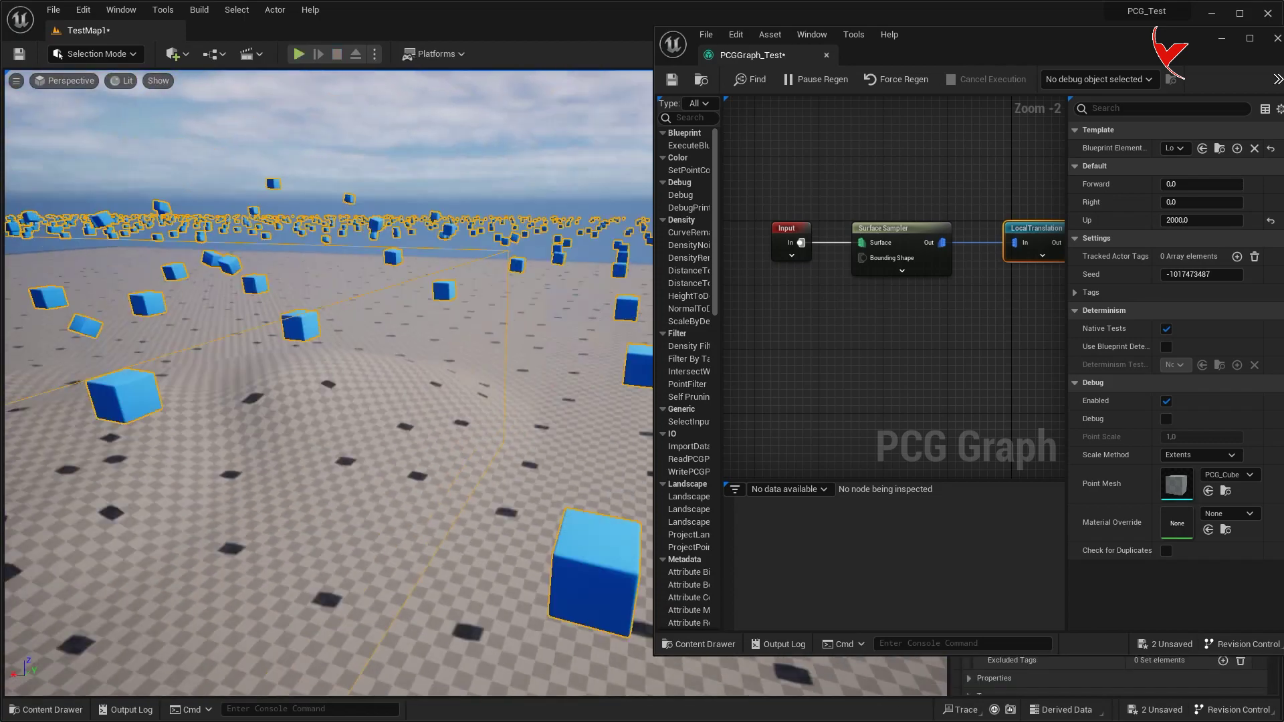
Set the Surface Sampler's Point Extents to 150 in X and Y, look over the scatter, and save everything
left_click(897, 234)
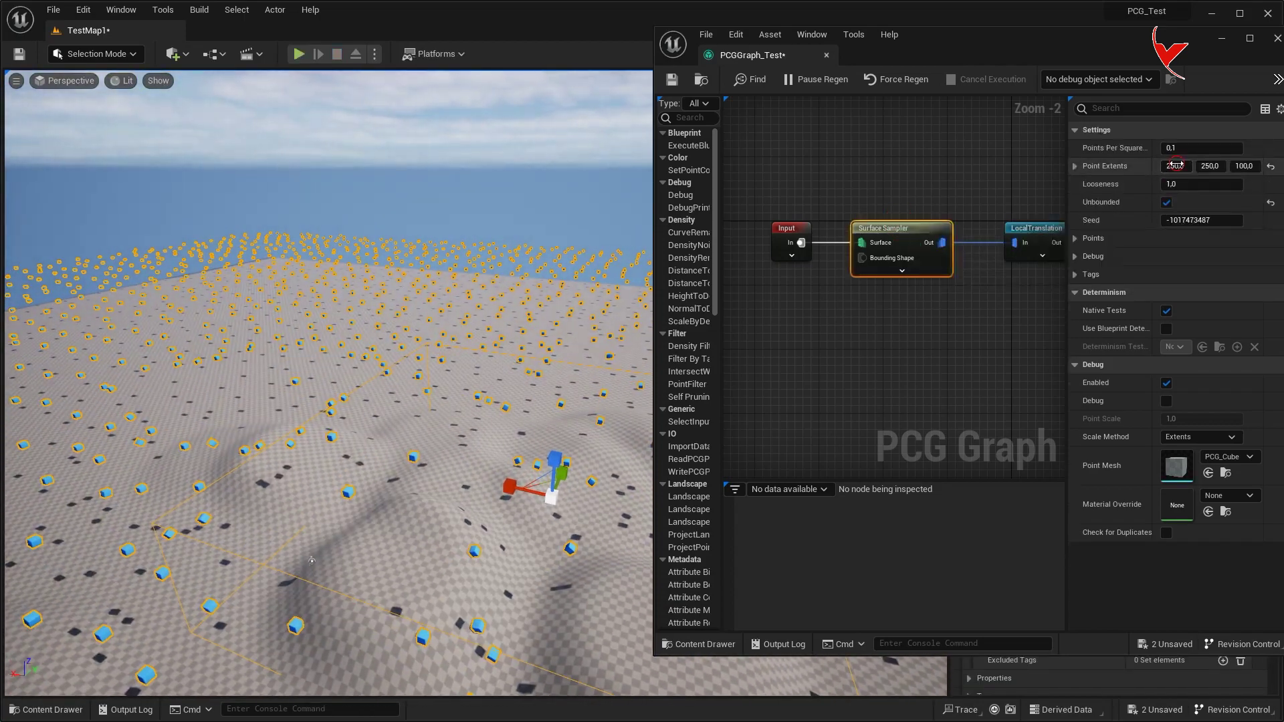
key("Tab")
type("150")
key("Return")
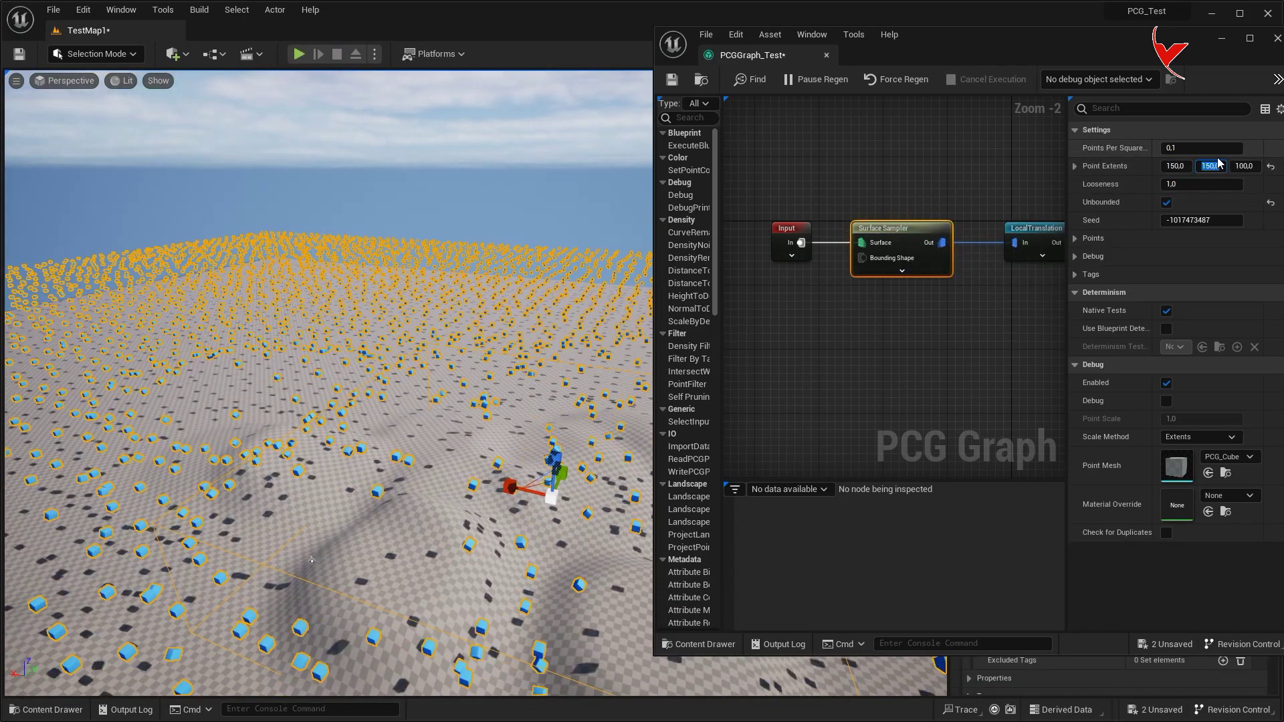
mouse_move(384, 355)
right_mouse_down()
mouse_move(384, 408)
mouse_move(384, 355)
right_mouse_up()
key("w")
key("ctrl+shift+s")
Dock the graph editor in the main window and move the detached Input node below the LocalTranslation chain
left_click_drag(762, 55, 351, 31)
scroll(499, 309, "down", 3)
right_click_drag(498, 309, 513, 335)
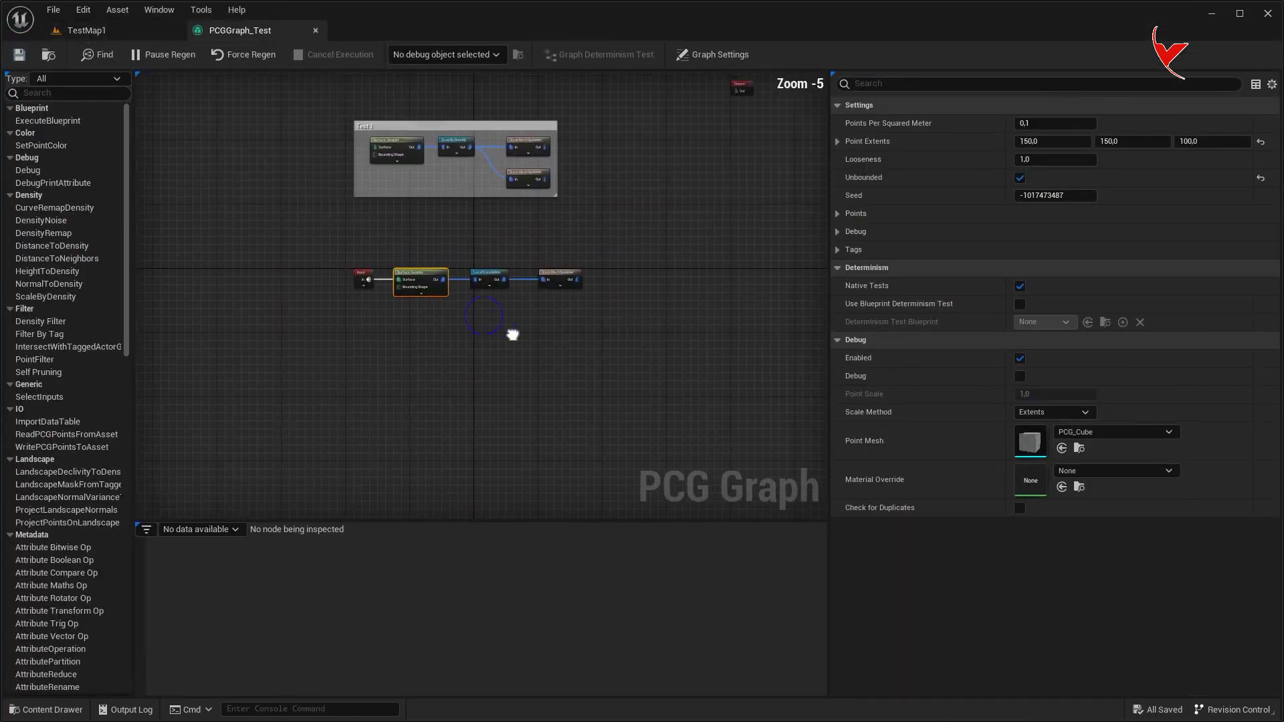
scroll(410, 307, "up", 4)
left_click_drag(309, 234, 253, 435)
scroll(341, 398, "down", 3)
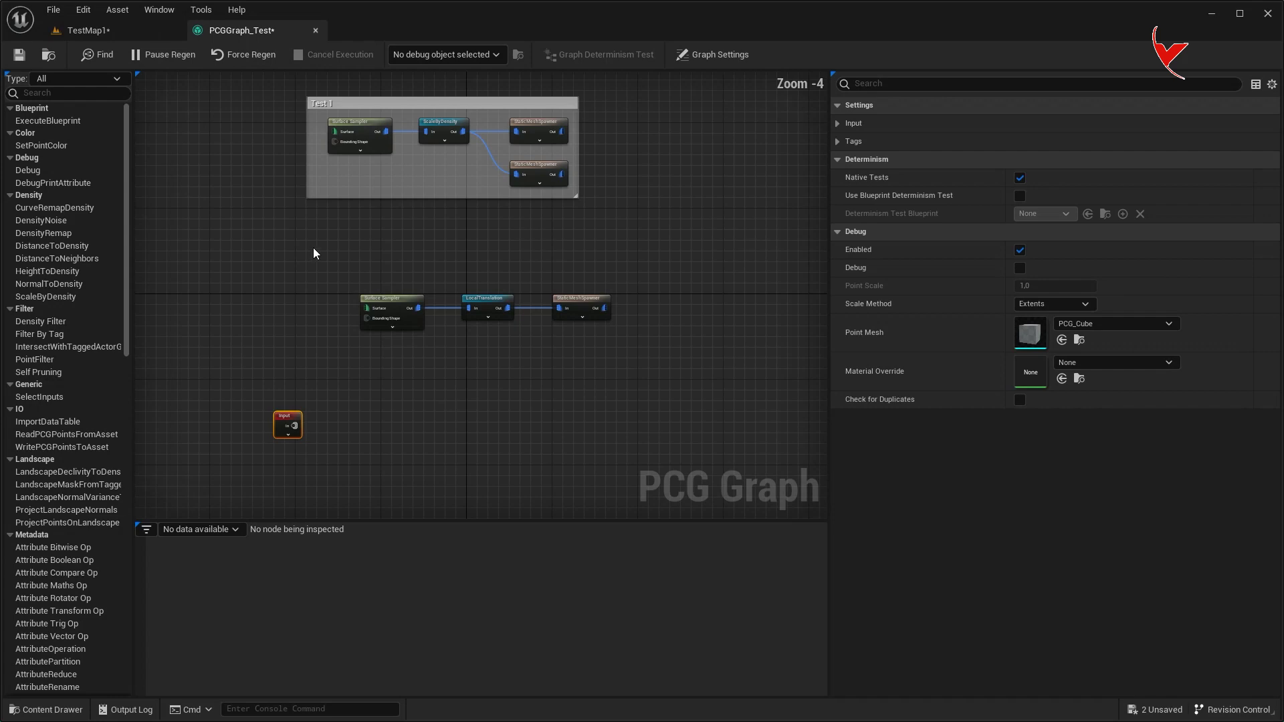
Enclose the LocalTranslation chain in a comment named "Test 2" and move it up closer to Test 1
left_click_drag(642, 348, 642, 348)
key("c")
scroll(370, 288, "up", 3)
type("Test 2")
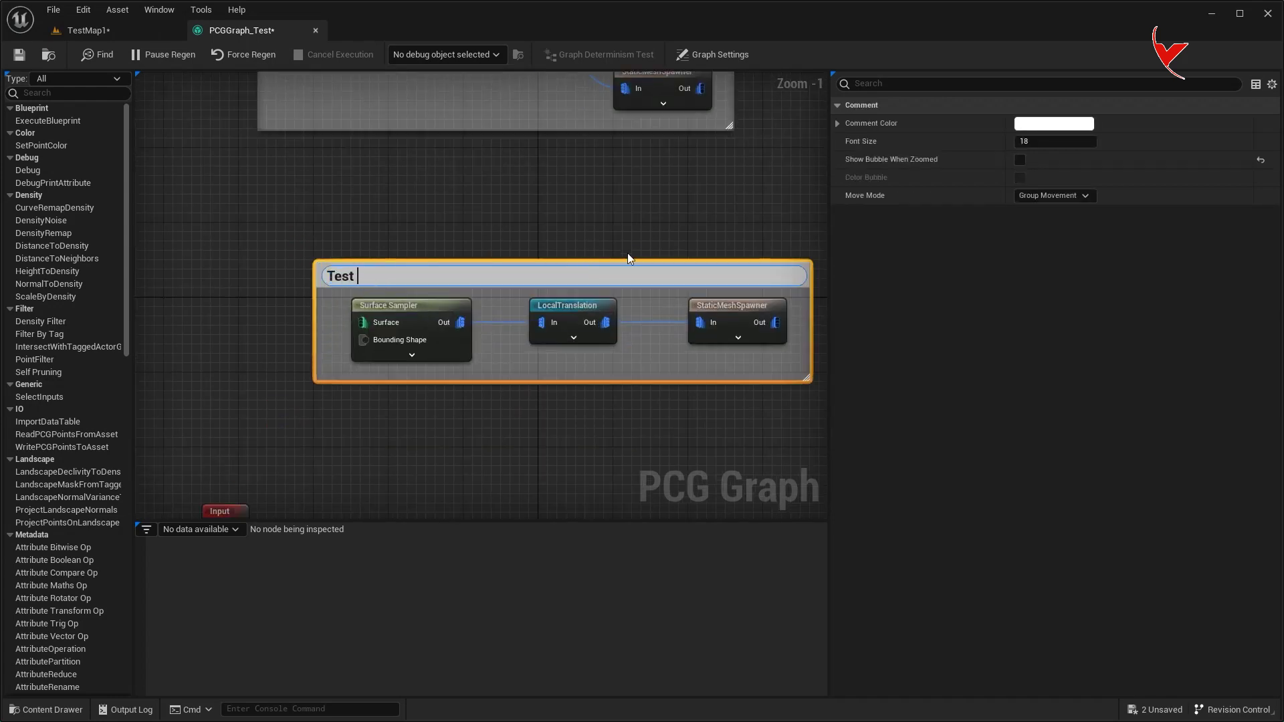
key("Return")
scroll(541, 278, "down", 2)
left_click_drag(527, 278, 476, 206)
right_click_drag(474, 229, 488, 120)
Build a new chain from the Input node with a Surface Sampler feeding a StaticMeshSpawner
scroll(333, 327, "up", 2)
left_click(299, 358)
scroll(366, 397, "up", 1)
left_click_drag(363, 380, 561, 382)
type("surface")
left_click(429, 422)
type("spawn")
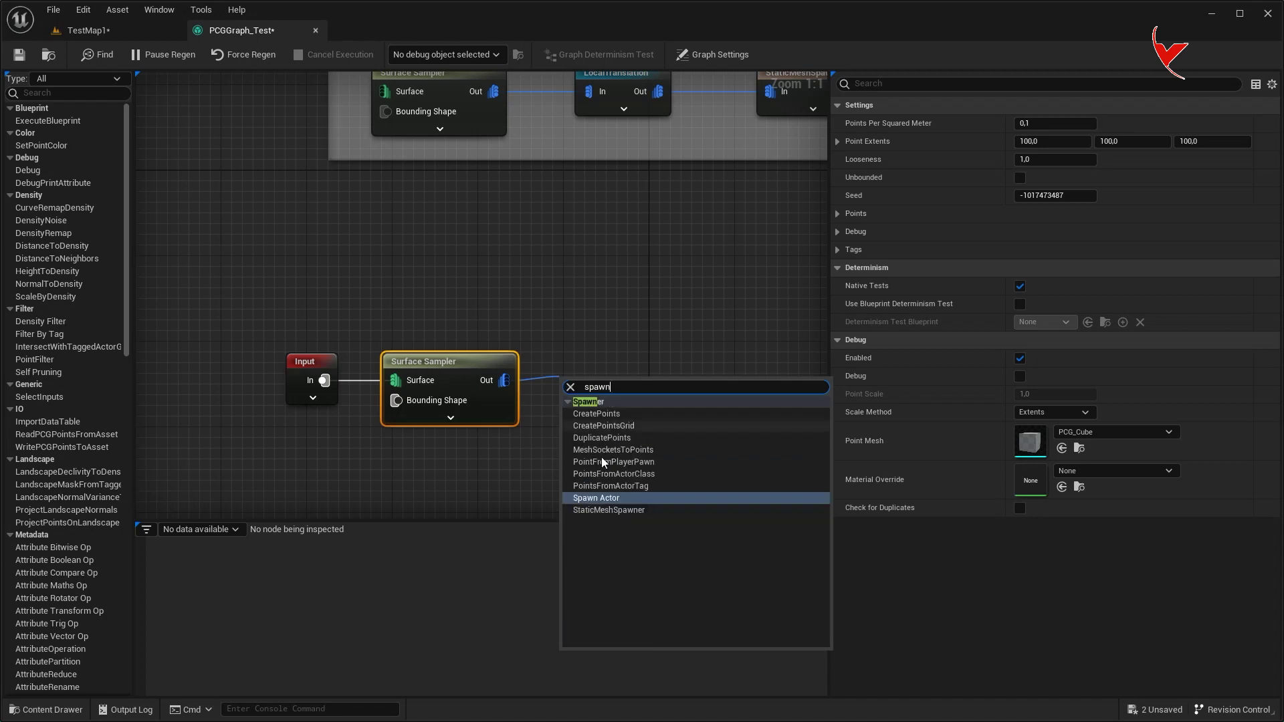
left_click(609, 509)
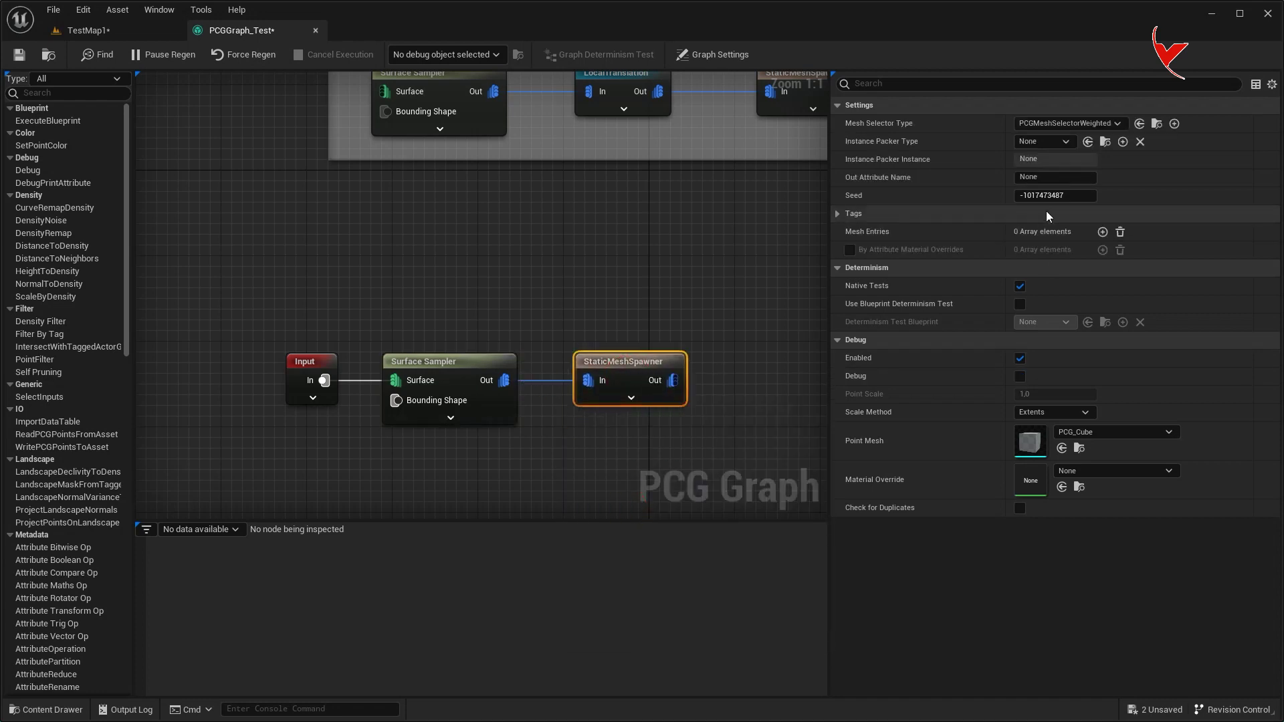
Add a mesh entry to the new StaticMeshSpawner and assign it SM_ChamferCube
left_click(1103, 232)
left_click(893, 252)
left_click(1069, 271)
type("cub")
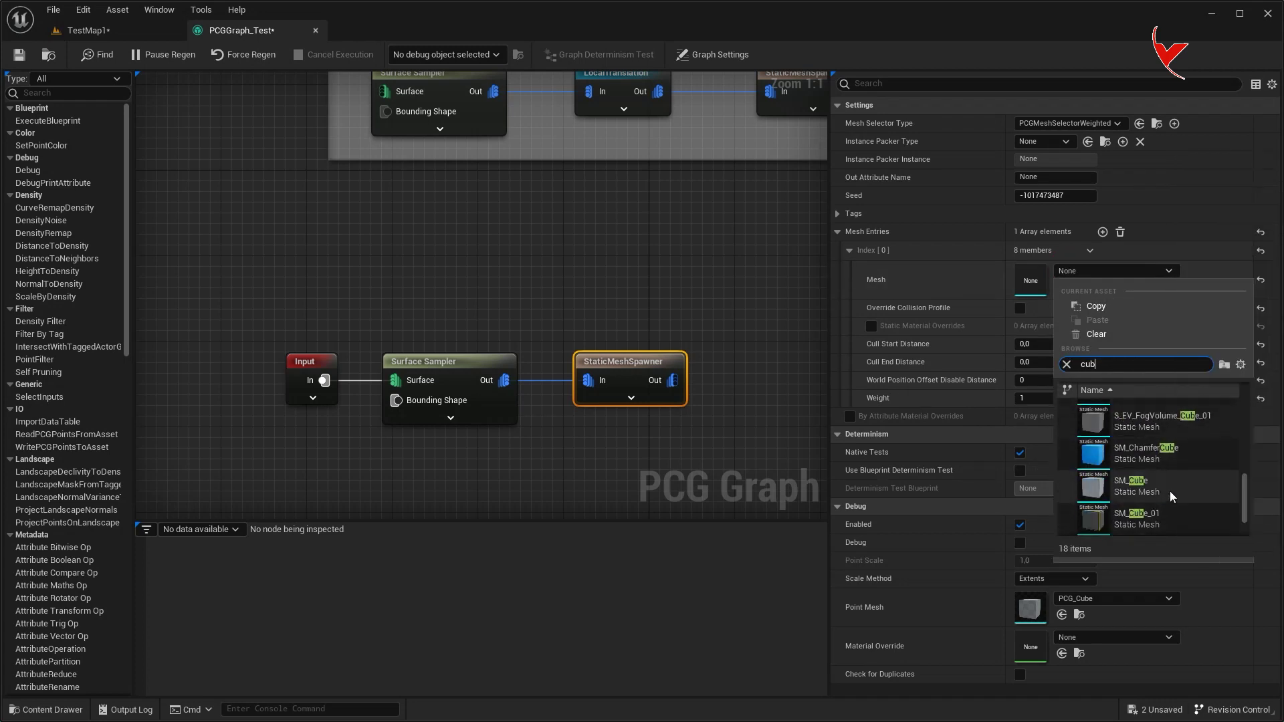
left_click(1154, 455)
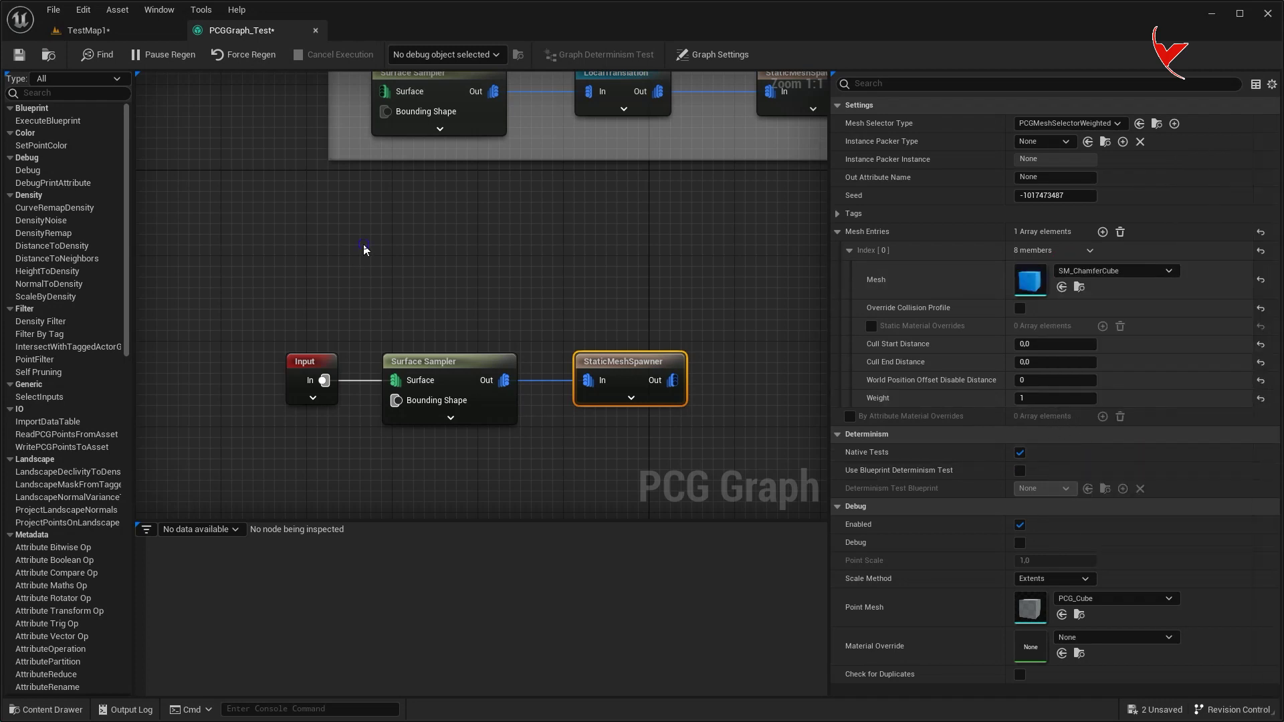
Undock the graph editor into a floating window beside the viewport and enlarge it
right_click_drag(364, 251, 435, 246)
left_click_drag(260, 40, 816, 64)
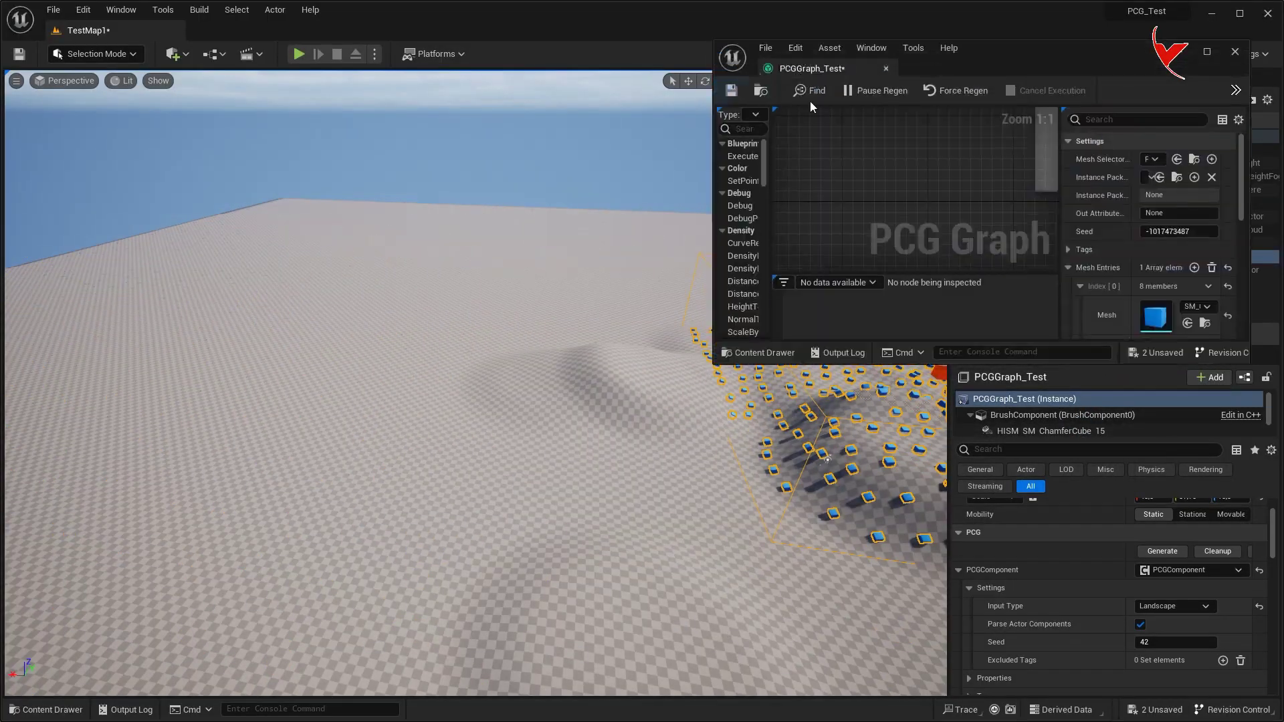
left_click_drag(716, 366, 683, 672)
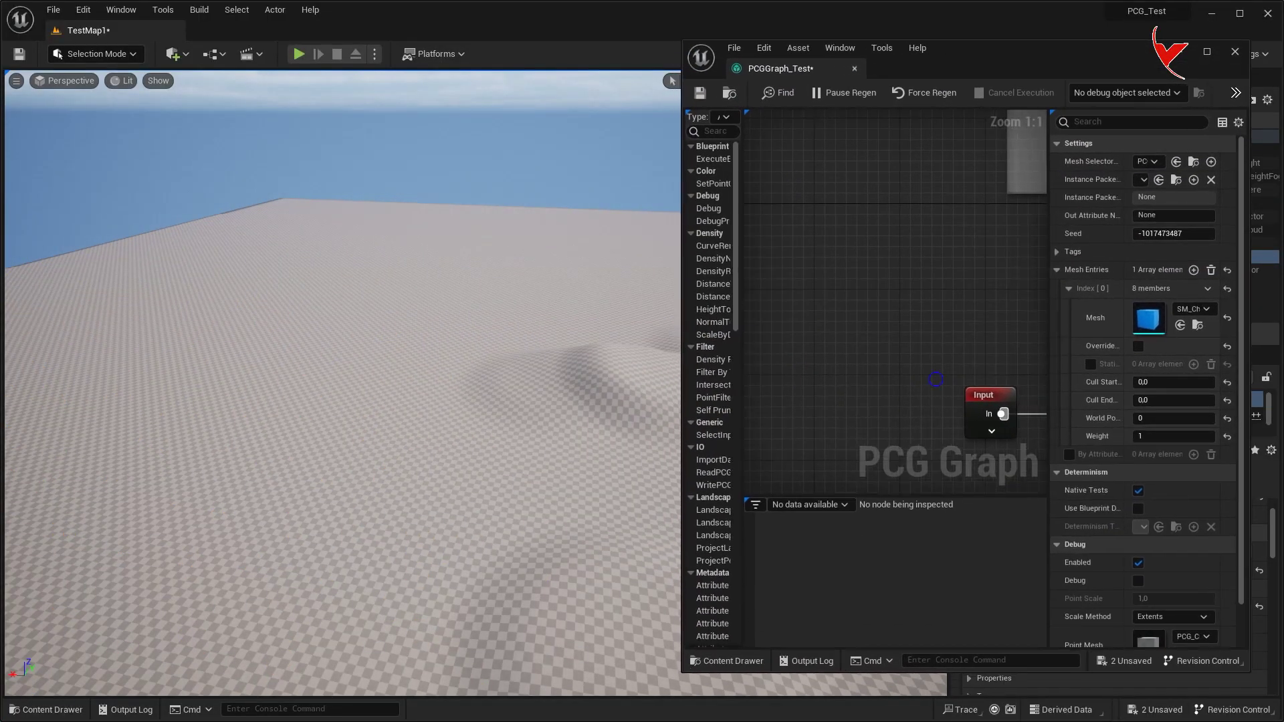
right_click_drag(938, 384, 746, 287)
Enable Unbounded on the new Surface Sampler and look over the cubes across the landscape
left_click(836, 298)
left_click(1138, 216)
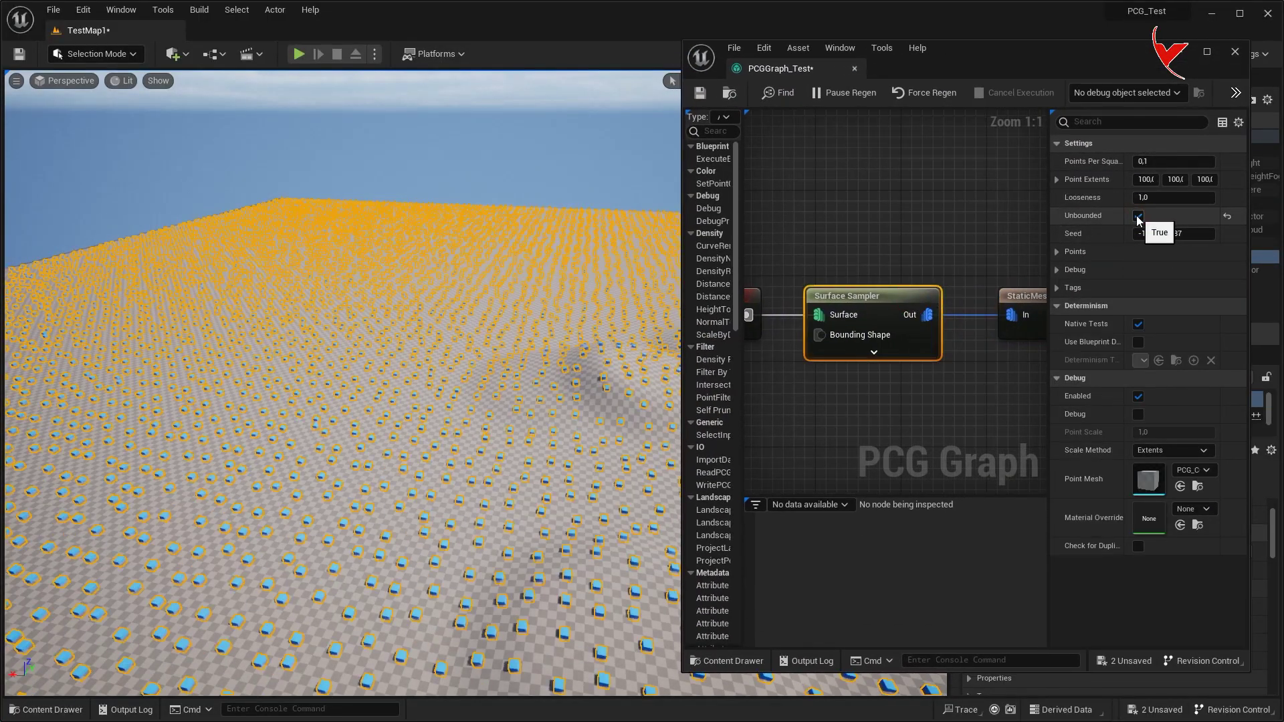
right_click_drag(444, 361, 348, 374)
Insert a Transform Points node between the new Surface Sampler and StaticMeshSpawner, moving the spawner to make room
right_click_drag(943, 366, 733, 358)
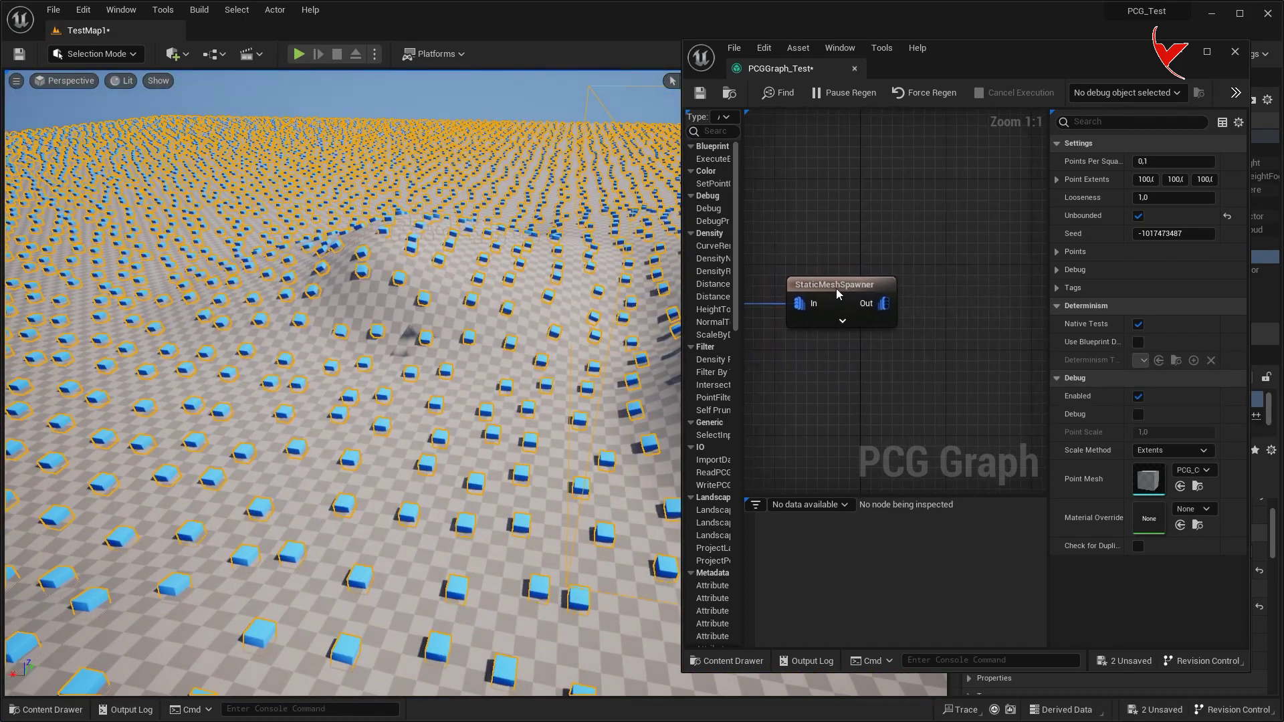
left_click_drag(836, 288, 1021, 285)
right_click_drag(817, 281, 986, 255)
left_click_drag(889, 278, 919, 335)
type("transform po")
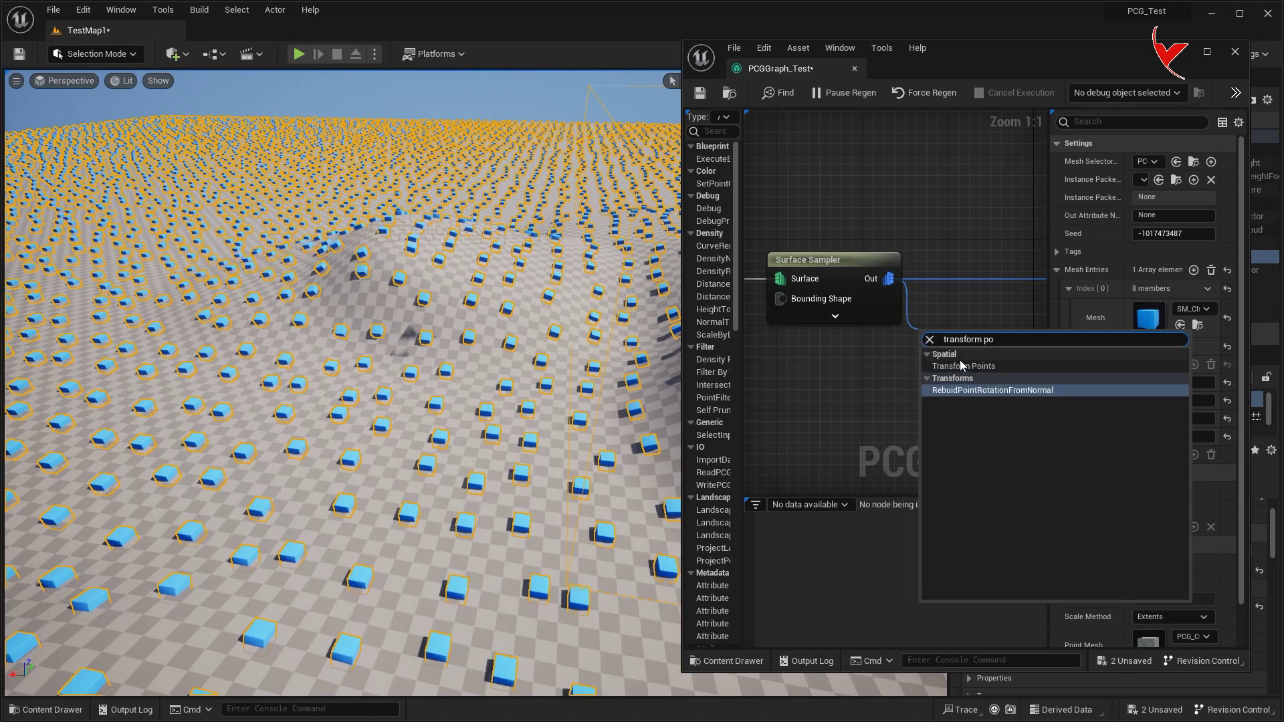
left_click(964, 366)
right_click_drag(1045, 309, 913, 307)
left_click_drag(850, 330, 1011, 255)
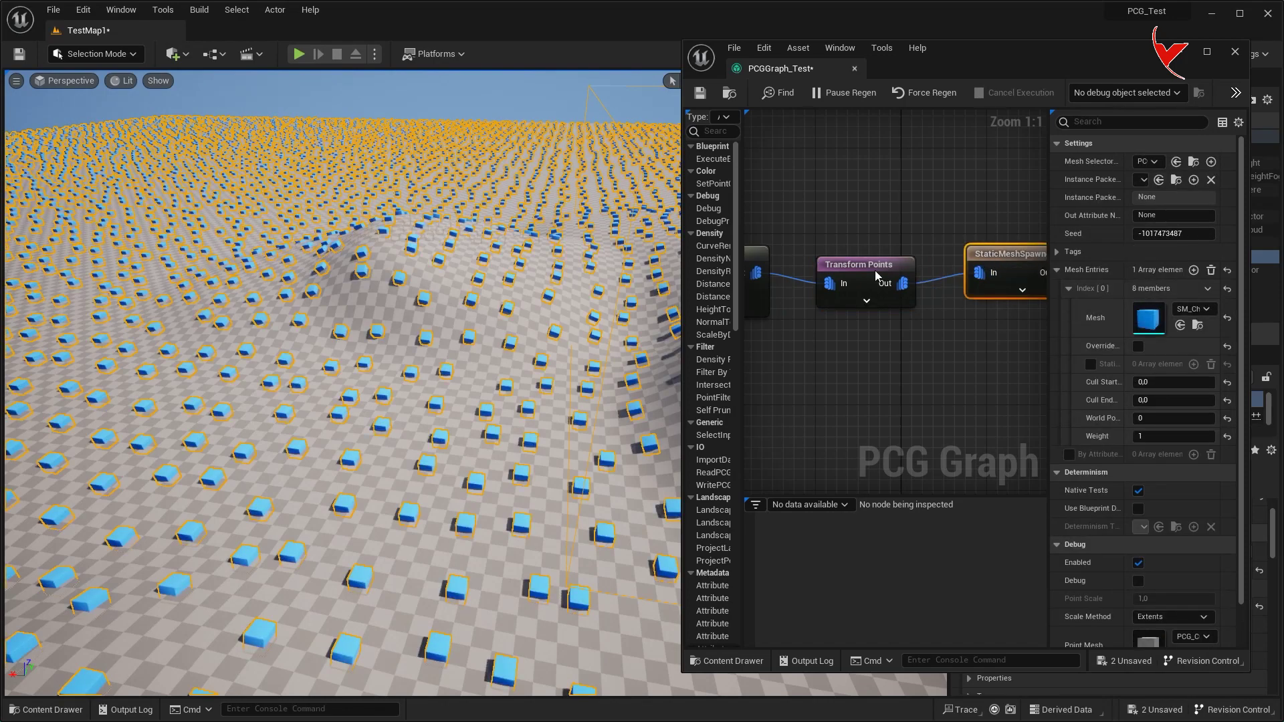
On the Transform Points node, set scale from 0.1 to 3.0 and rotation from 10 to 50 on all axes
left_click_drag(875, 268, 885, 257)
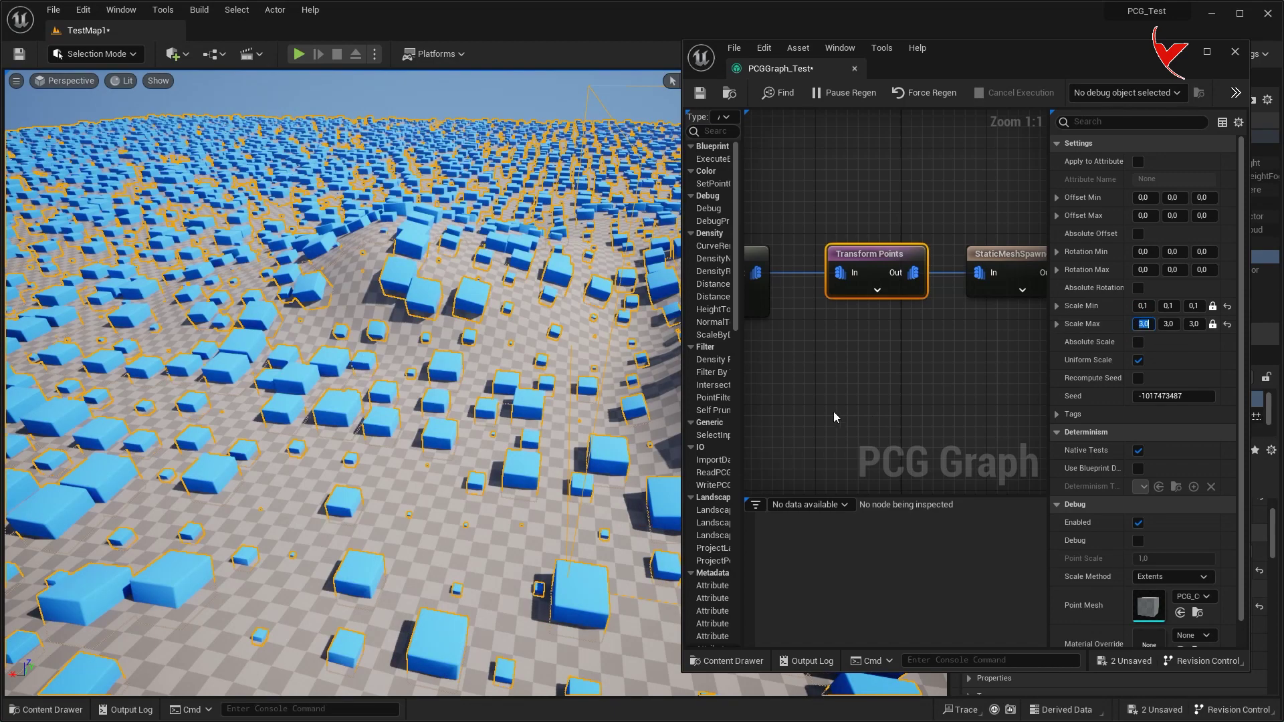
left_click(1141, 251)
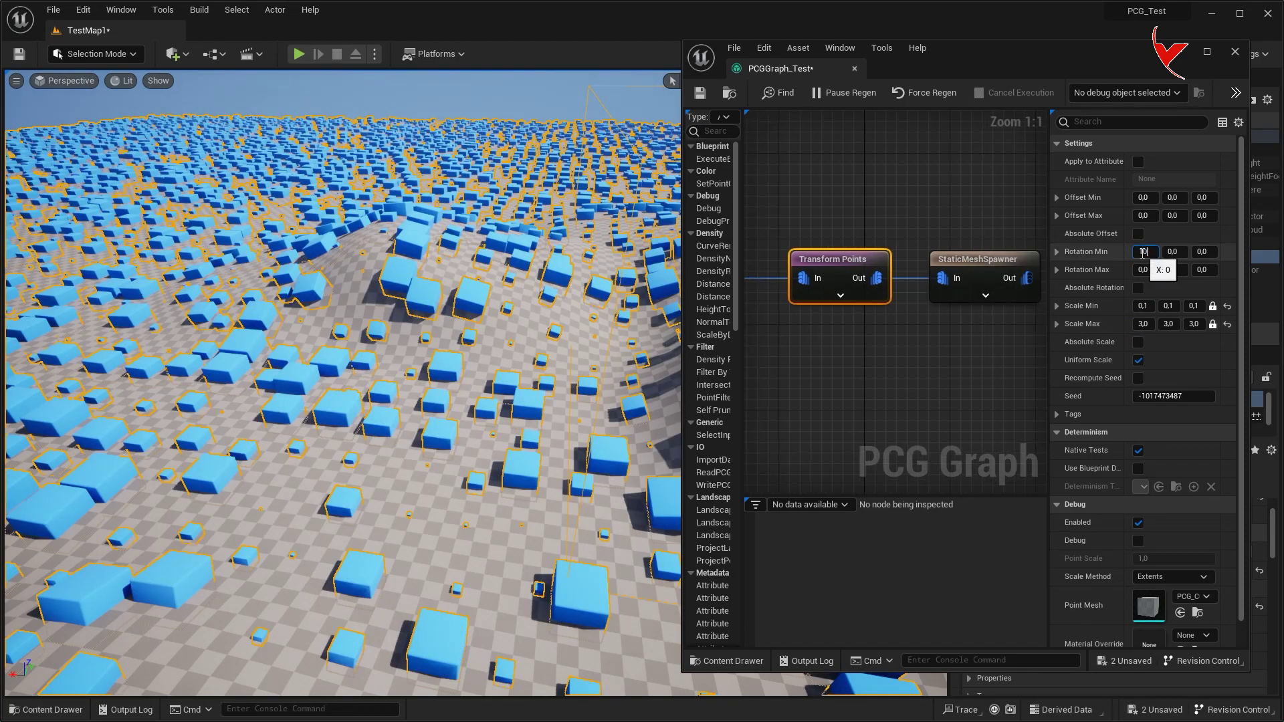
type("10")
key("Tab")
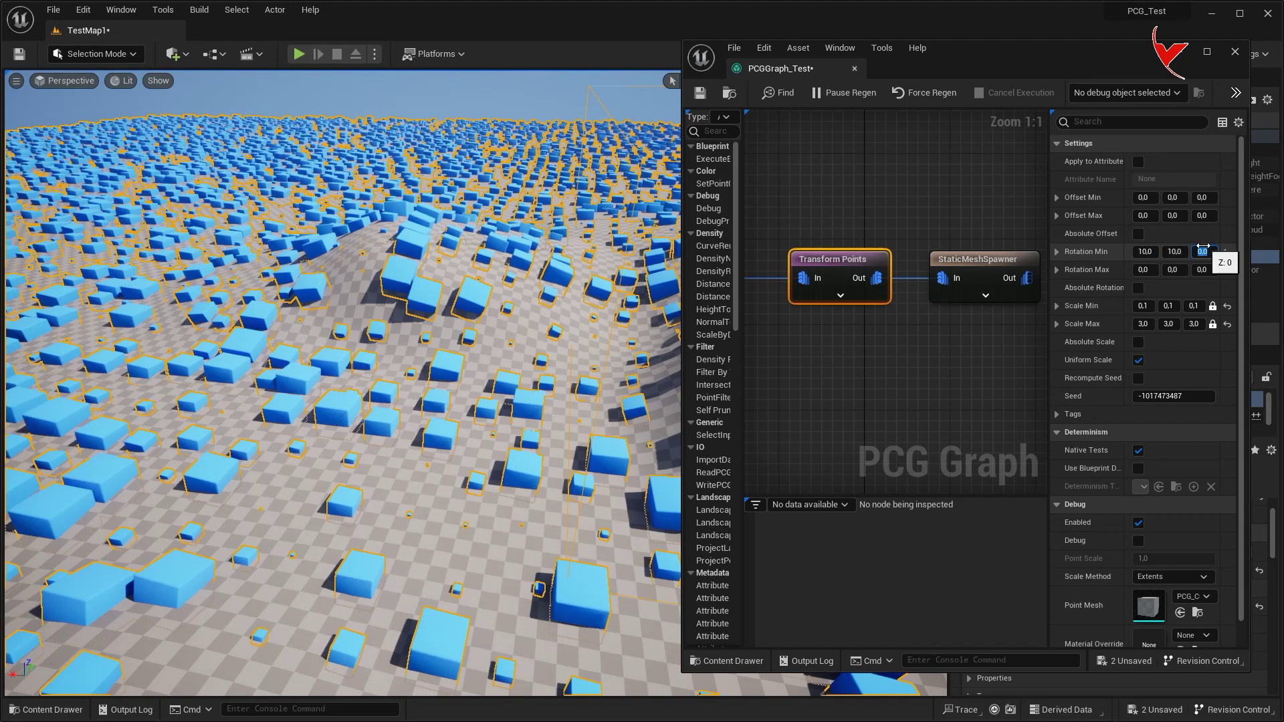
key("Return")
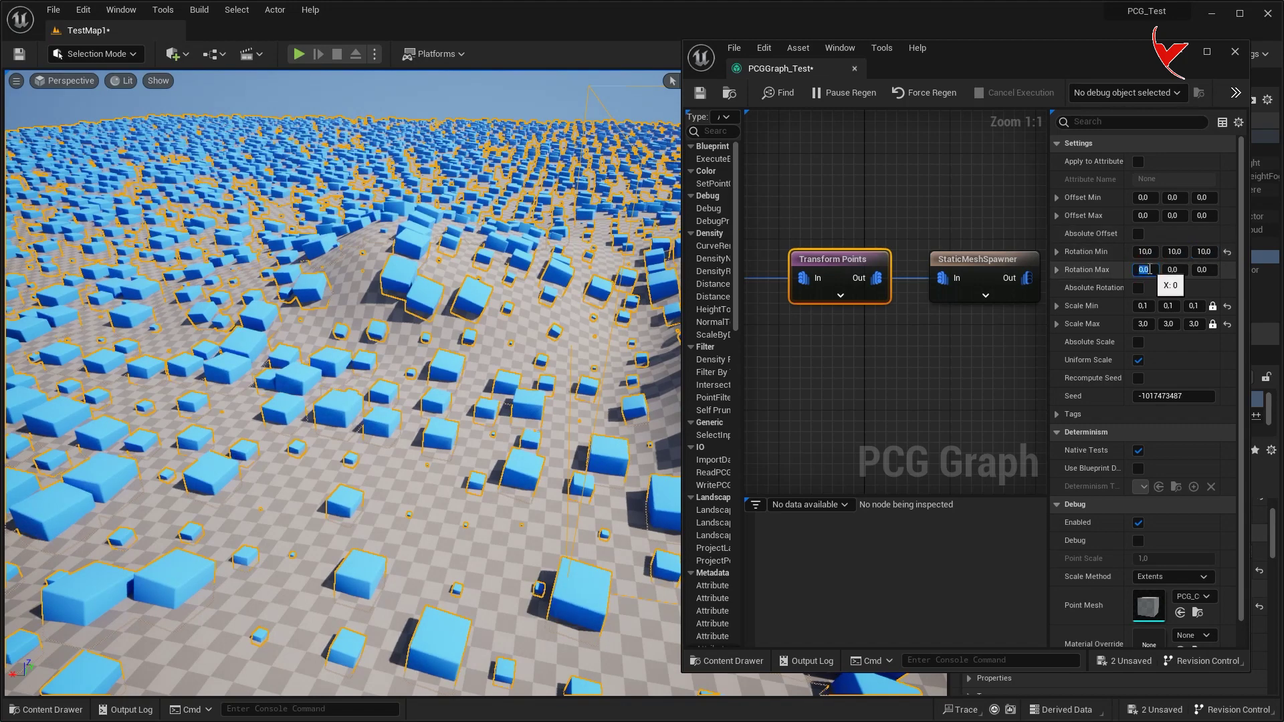
key("Return")
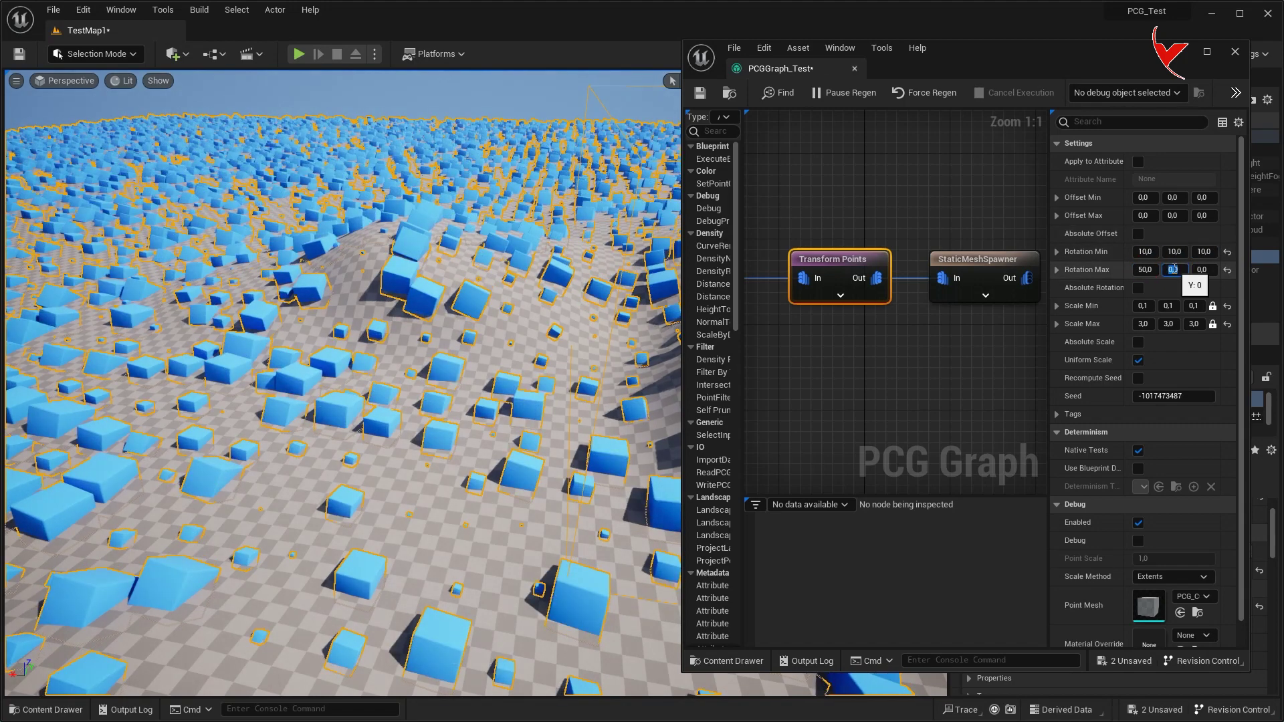
key("Return")
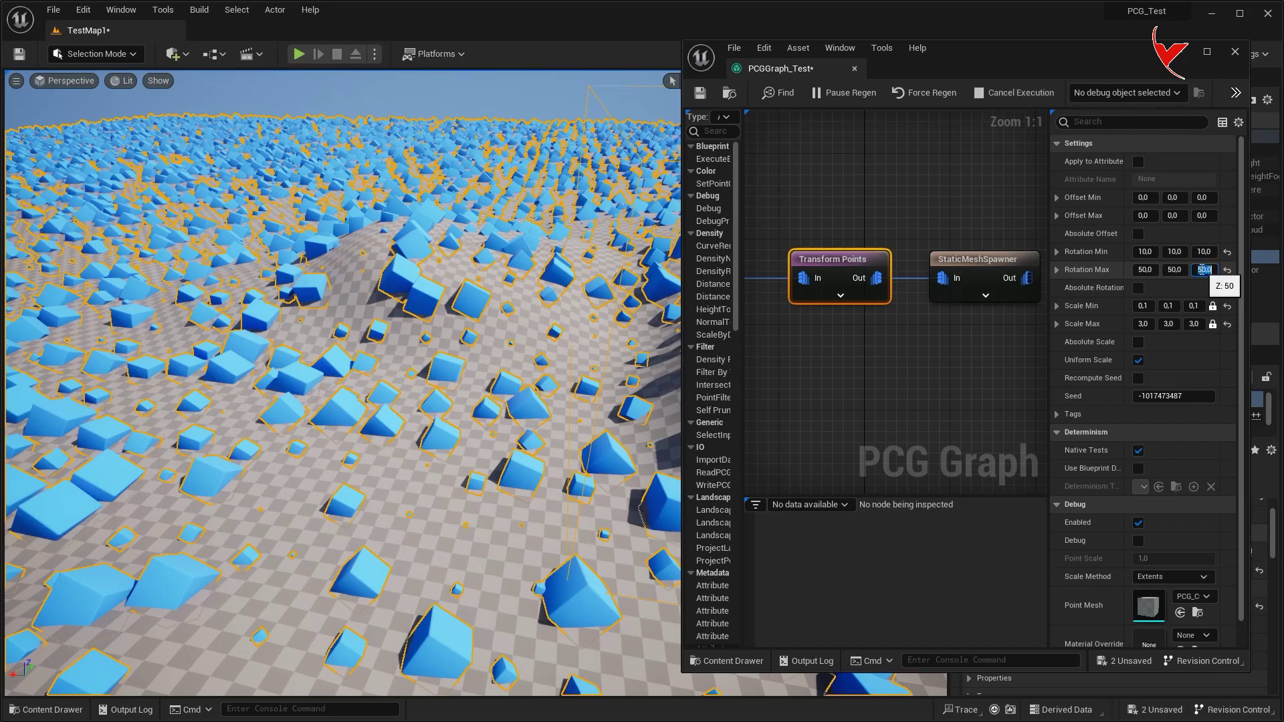
Set the Looseness of the connected Surface Sampler to 0.2 and look over the denser cubes across the landscape
right_click_drag(264, 304, 261, 335)
scroll(264, 303, "up", 3)
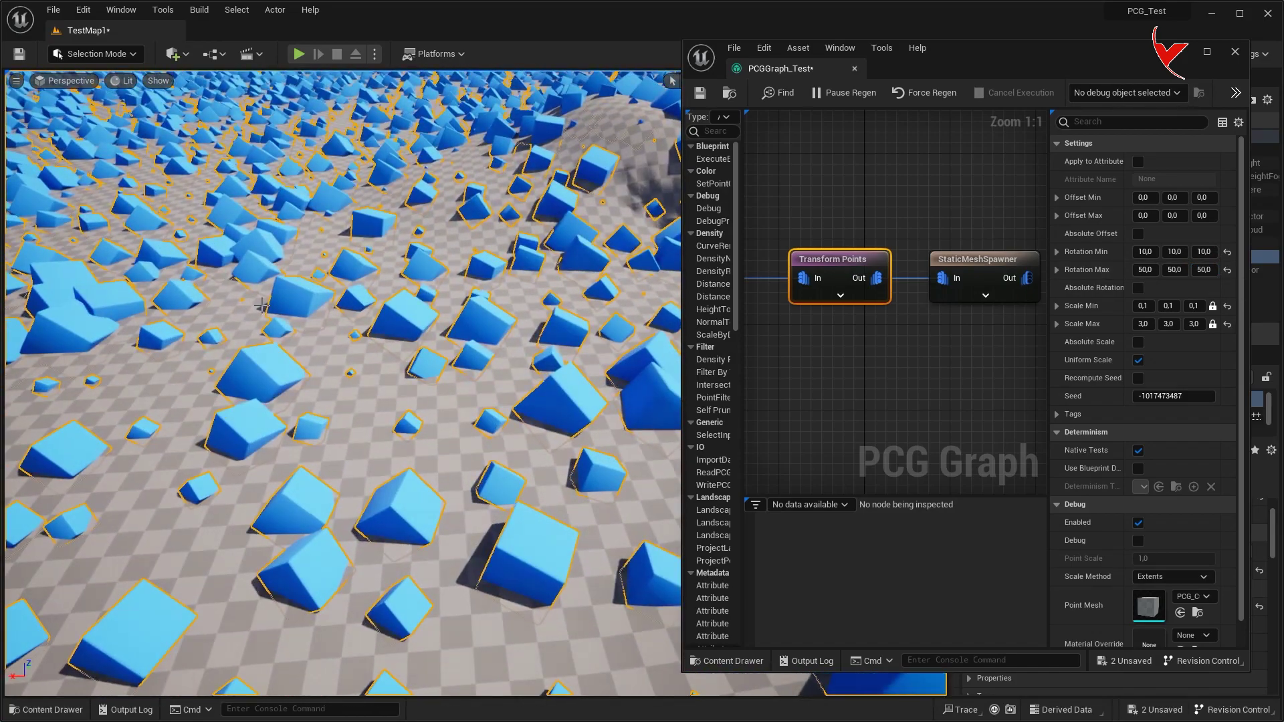
right_click_drag(825, 239, 1026, 229)
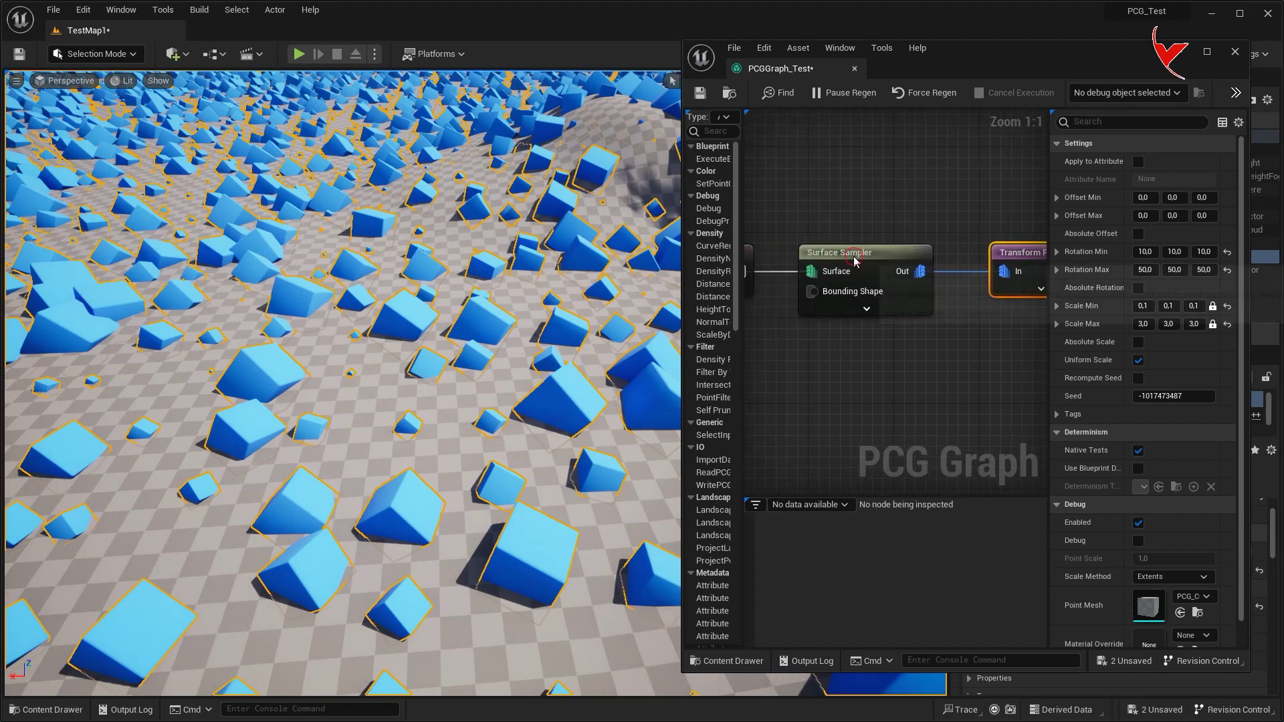
left_click(855, 261)
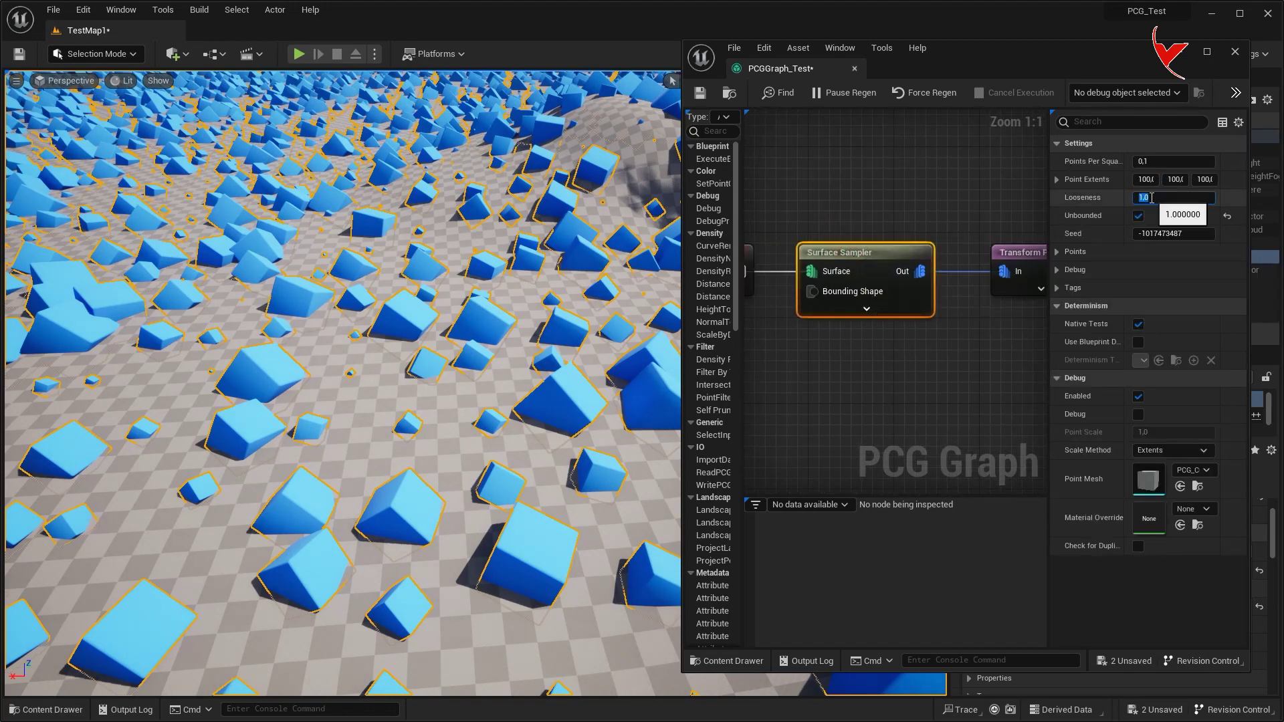
scroll(376, 455, "down", 8)
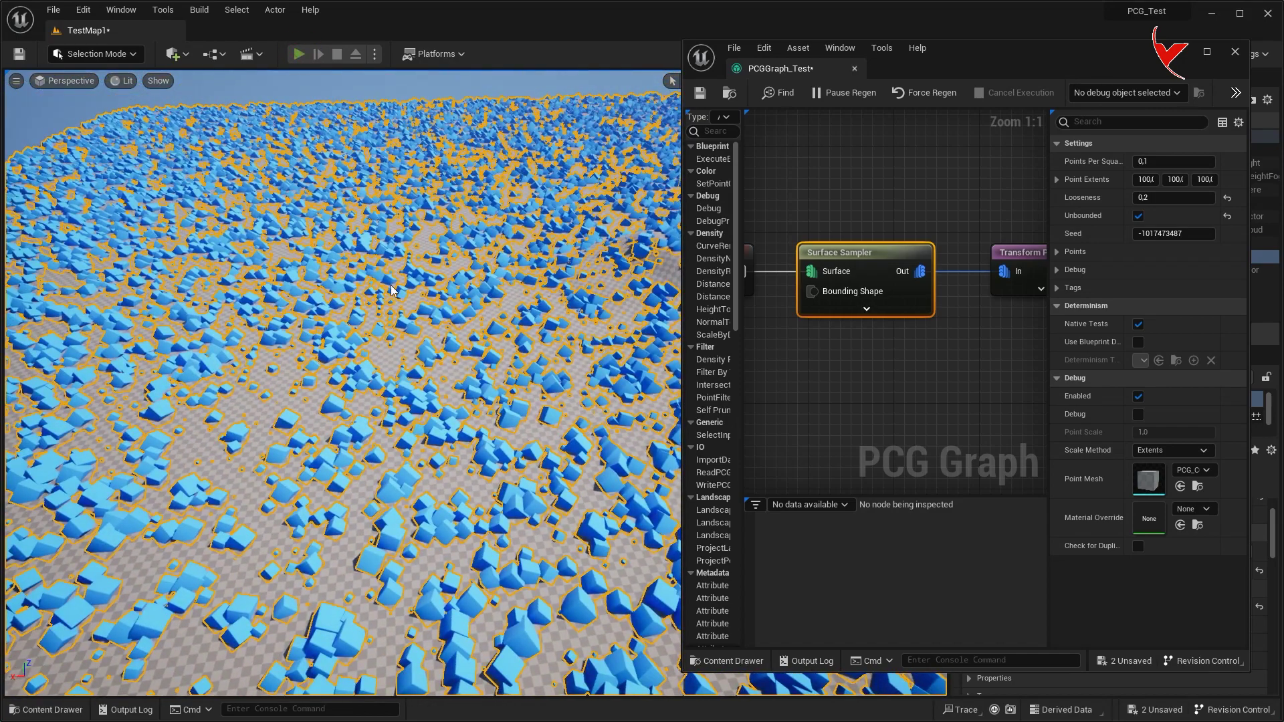
Play-test the level by running the character among the rotated cubes, and end the session
key("alt+p")
key("w")
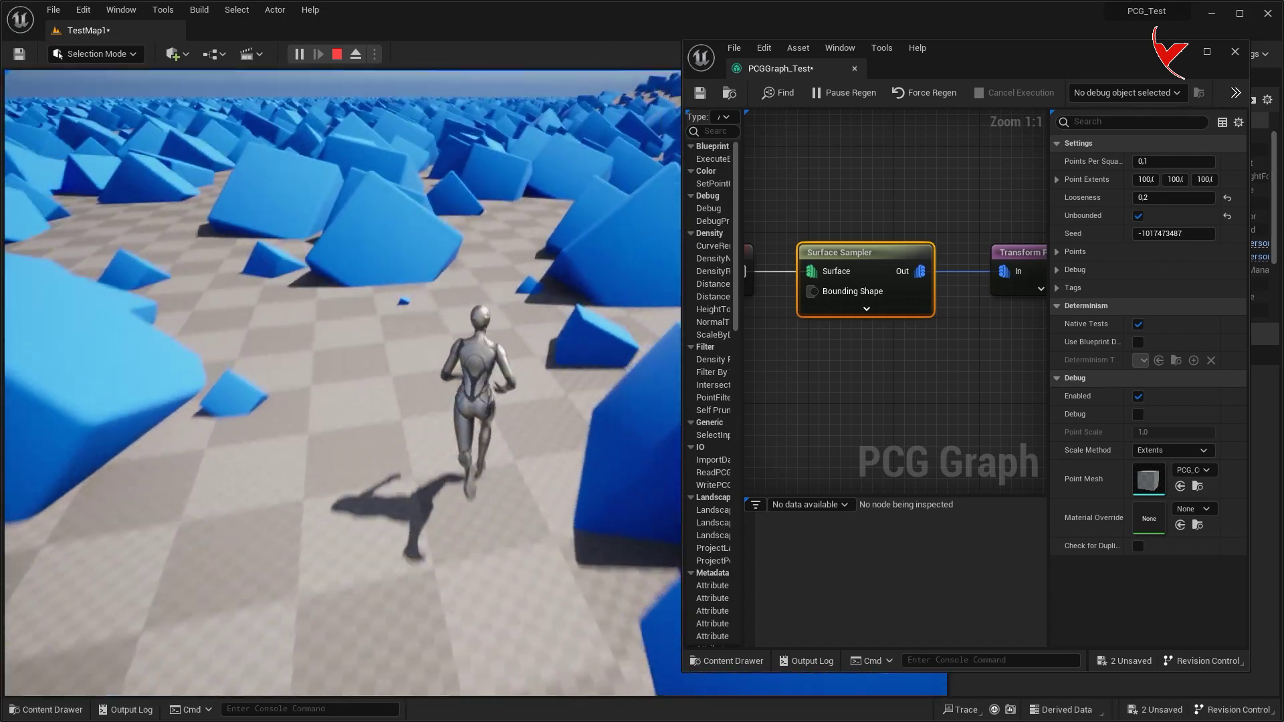
key("Escape")
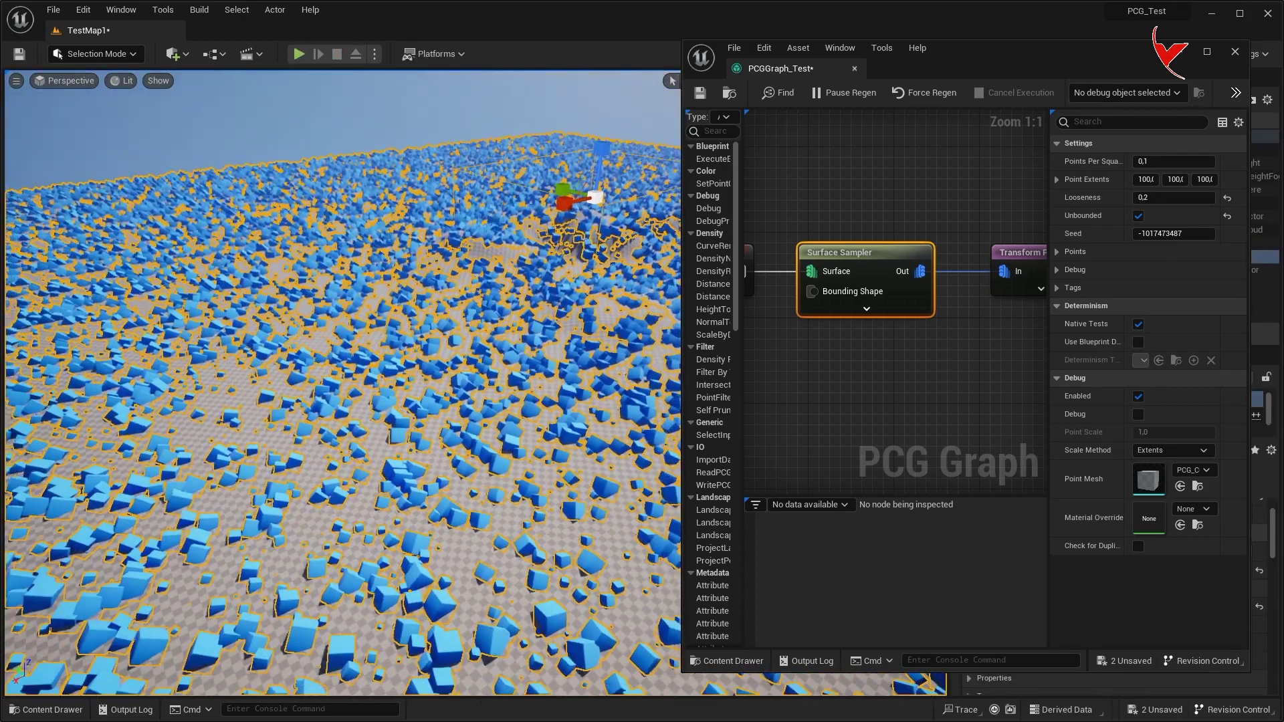
right_click_drag(400, 273, 384, 278)
Dock the graph editor back into the main window, disconnect Input from the Surface Sampler and move Input below the chain
left_click_drag(755, 67, 427, 35)
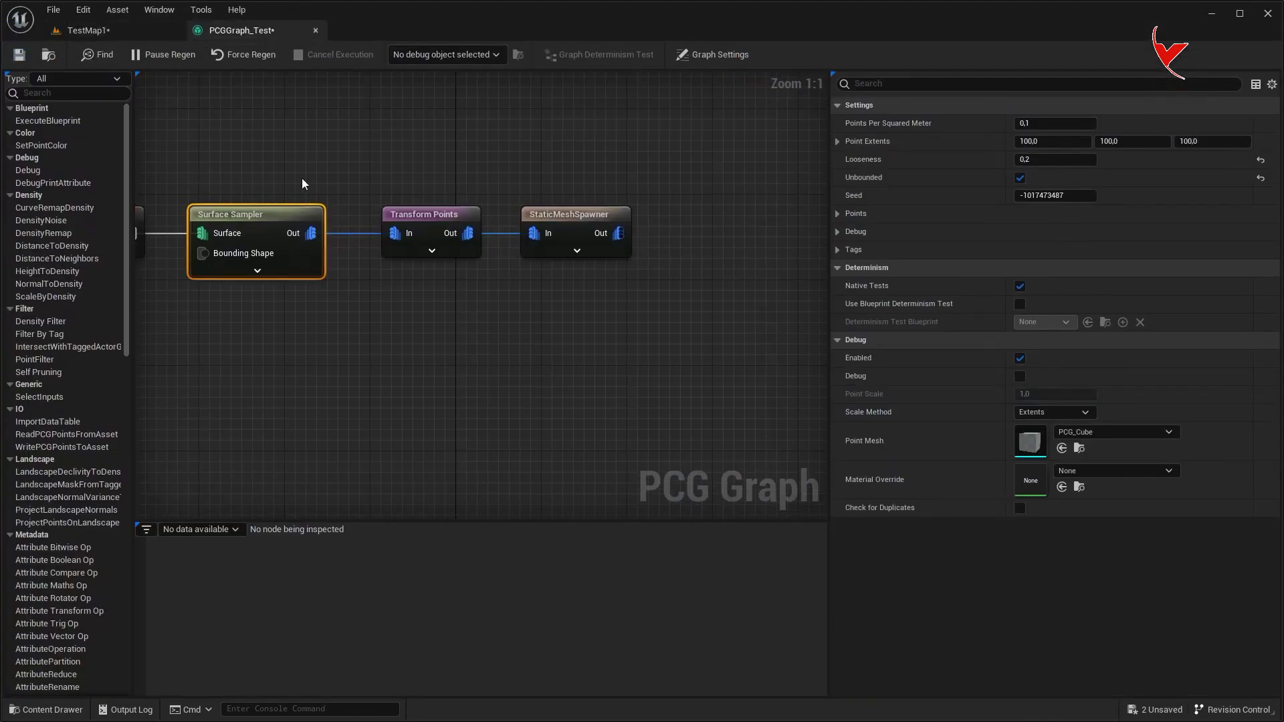
left_click(290, 280, "alt")
left_click_drag(273, 263, 249, 402)
scroll(368, 359, "down", 4)
Wrap the disconnected Surface Sampler, Transform Points and StaticMeshSpawner nodes in a comment titled "Test 3"
left_click_drag(310, 253, 612, 365)
key("c")
scroll(386, 281, "up", 4)
type("Test 3")
left_click(559, 400)
Move the Test 3 comment group closer to the chain above it and save all files
scroll(524, 284, "down", 3)
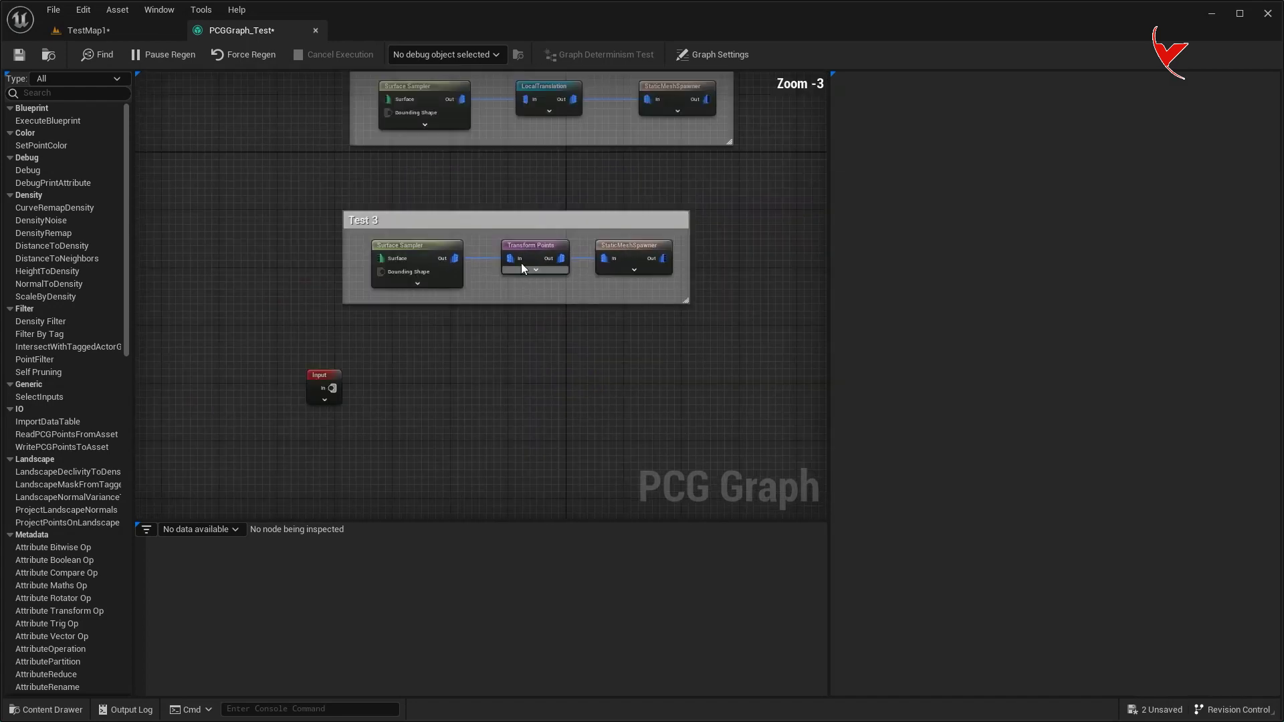
left_click(523, 194)
right_click_drag(489, 388, 483, 310)
key("ctrl+shift+s")
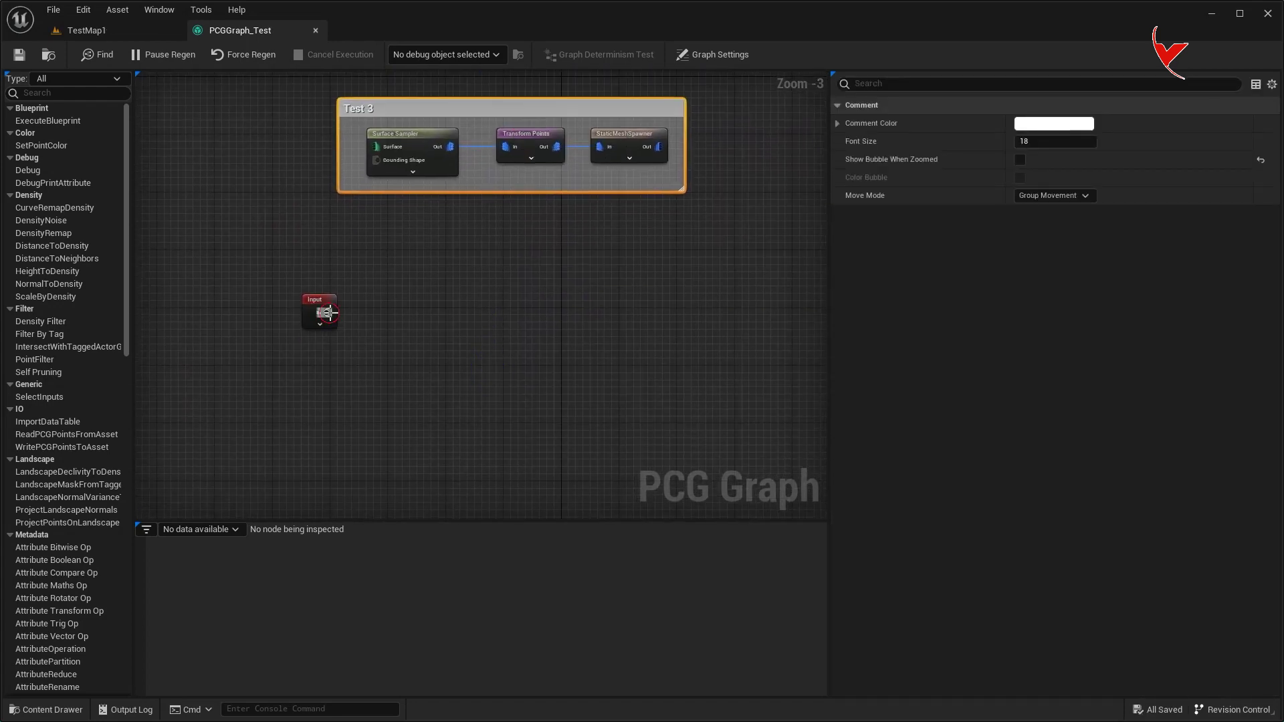
Add a new Surface Sampler fed by the Input node and connect a Transform Points node to its output
left_click_drag(327, 312, 396, 318)
type("surfa")
left_click(442, 353)
scroll(438, 345, "up", 2)
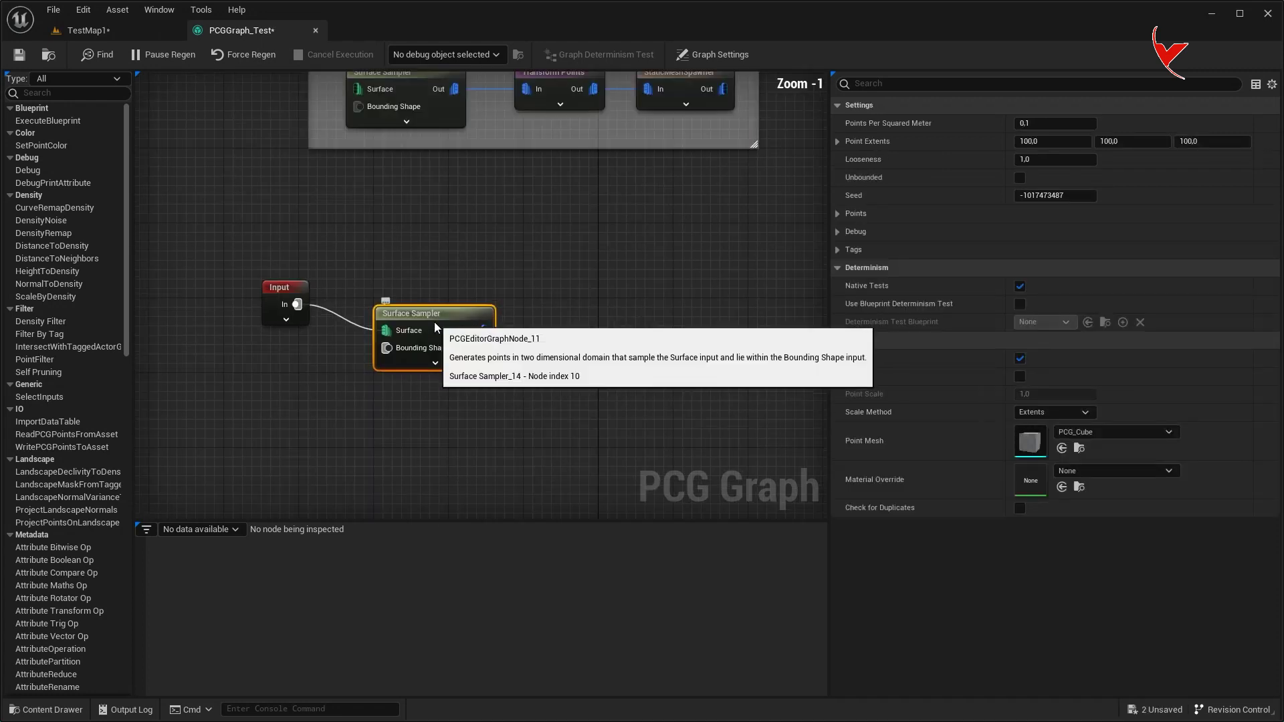
left_click_drag(475, 304, 525, 313)
type("transform poi")
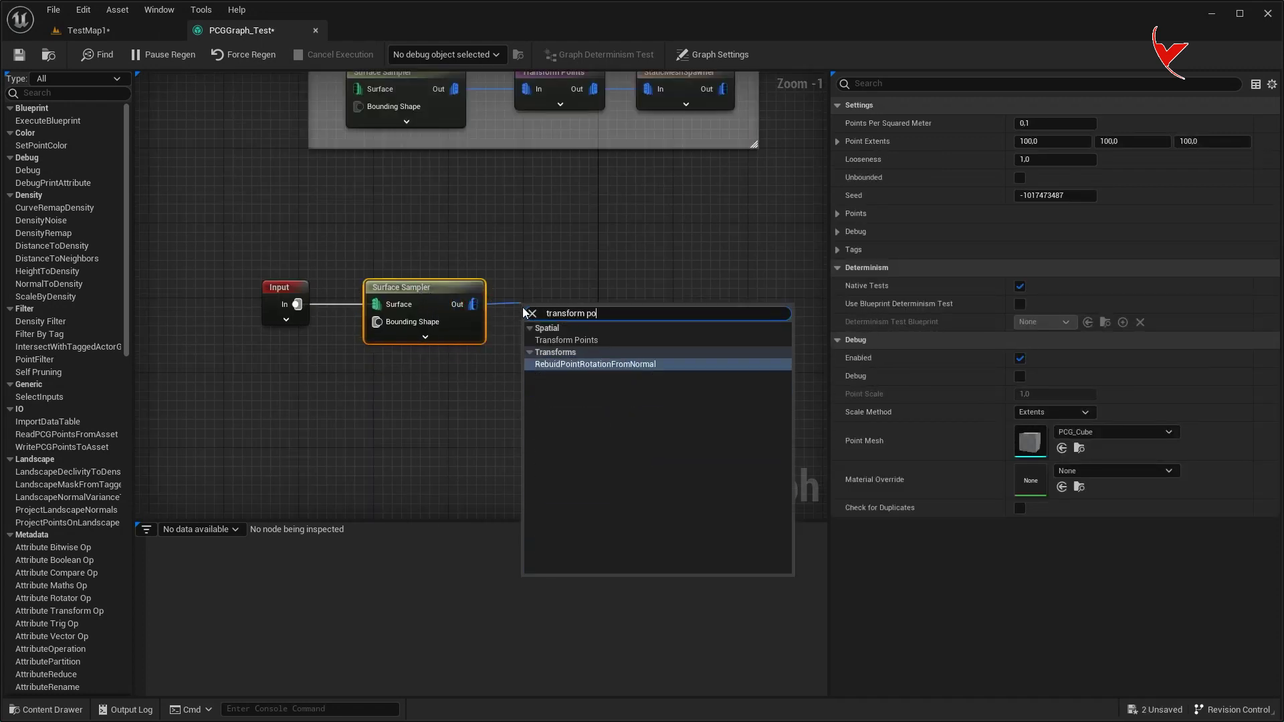
left_click(566, 340)
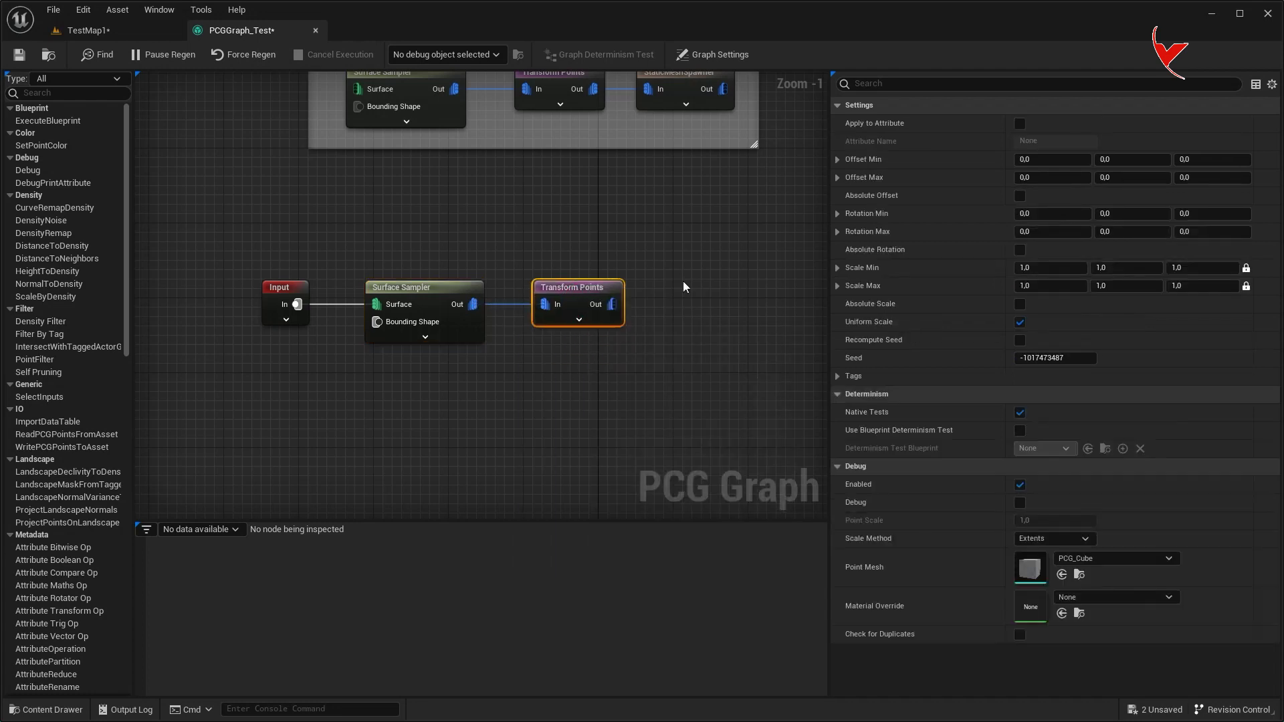
Add a StaticMeshSpawner connected to the output of the new Transform Points node
right_click_drag(662, 284, 511, 305)
left_click_drag(443, 327, 492, 326)
type("static")
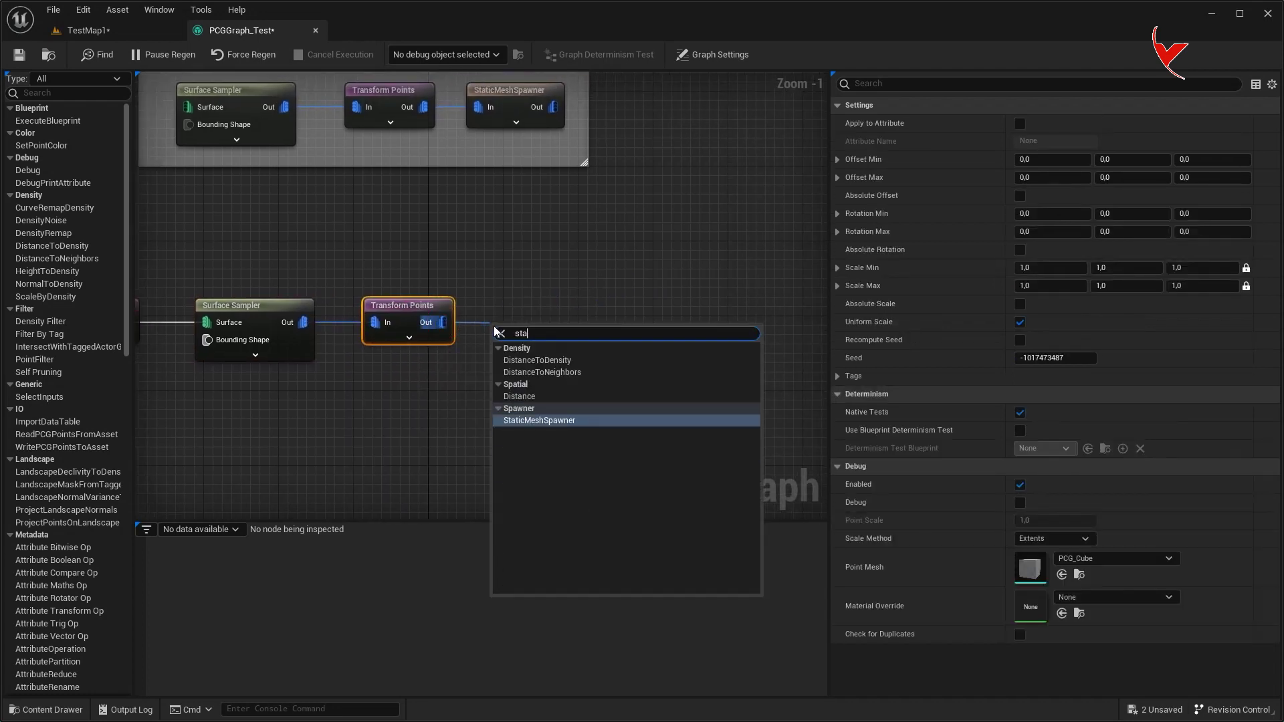
left_click(538, 368)
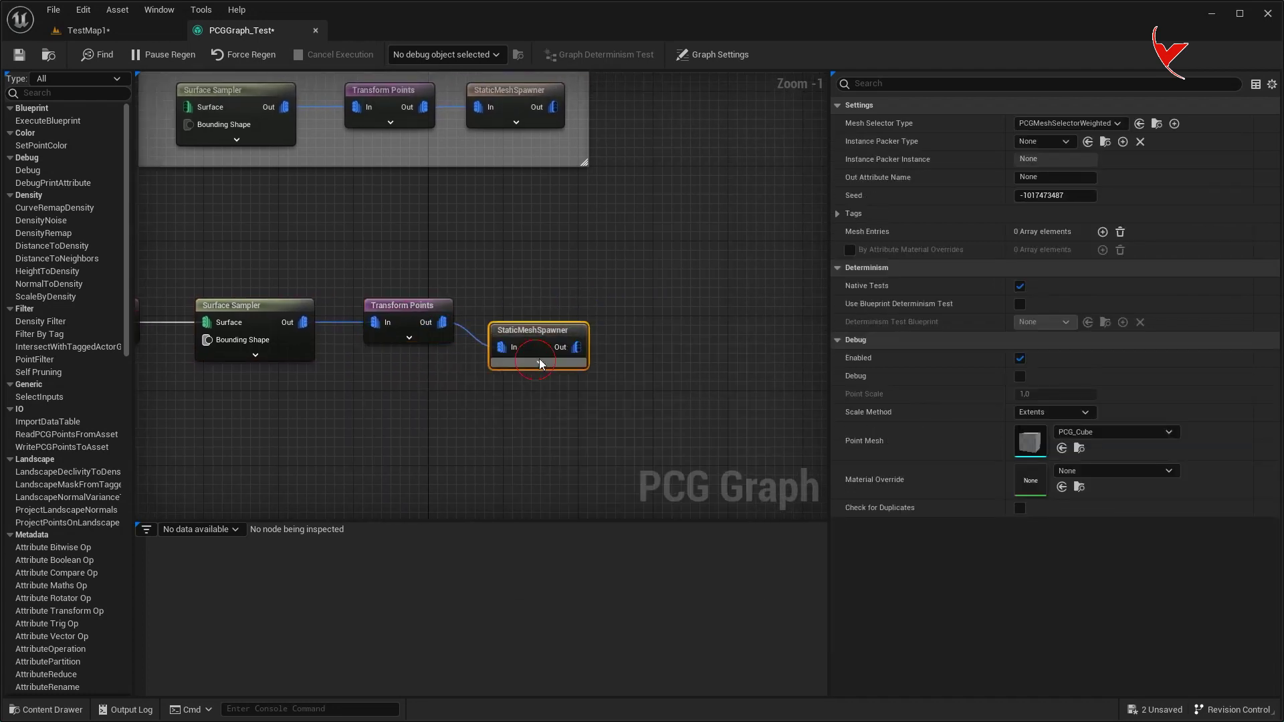
Create a mesh entry in the new StaticMeshSpawner and choose SM_ChamferCube as its mesh
left_click(1103, 232)
left_click(850, 250)
left_click(1063, 271)
type("cube")
scroll(1149, 496, "down", 5)
left_click(1150, 496)
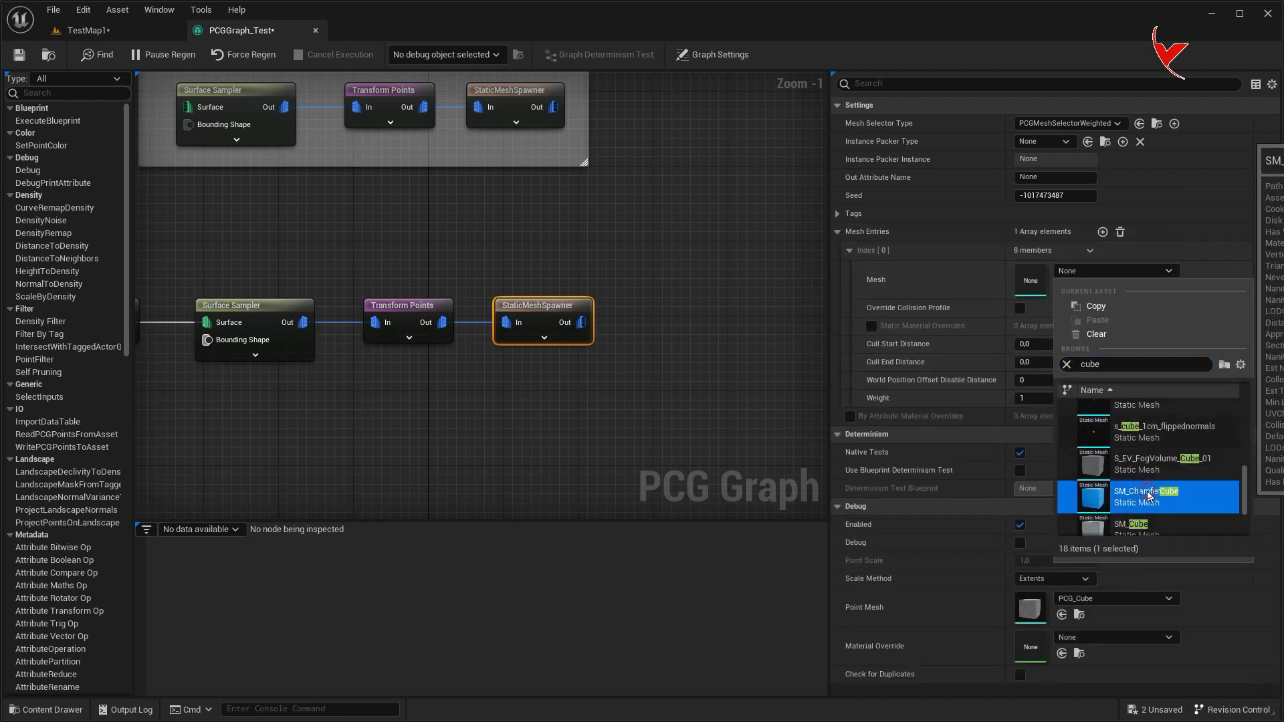
Float the graph editor beside the viewport and enable Unbounded on the Surface Sampler connected to Input
left_click_drag(292, 30, 824, 74)
left_click_drag(713, 360, 637, 689)
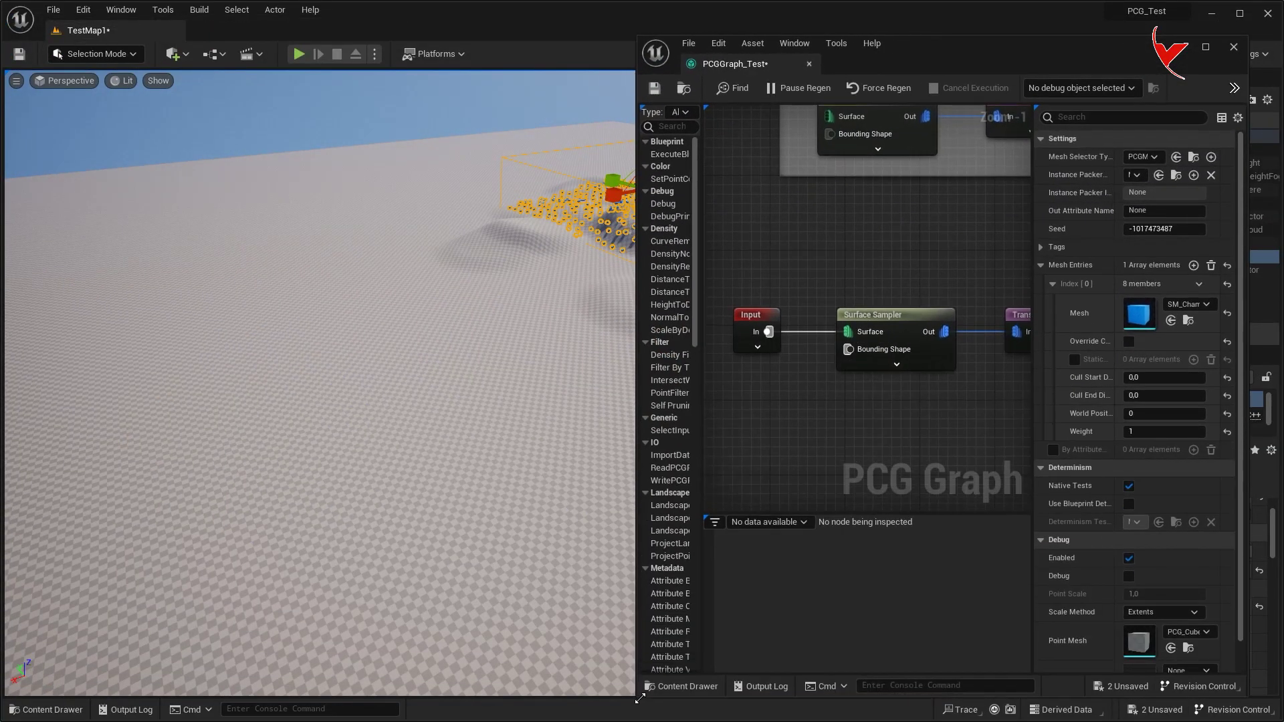
left_click(1129, 211)
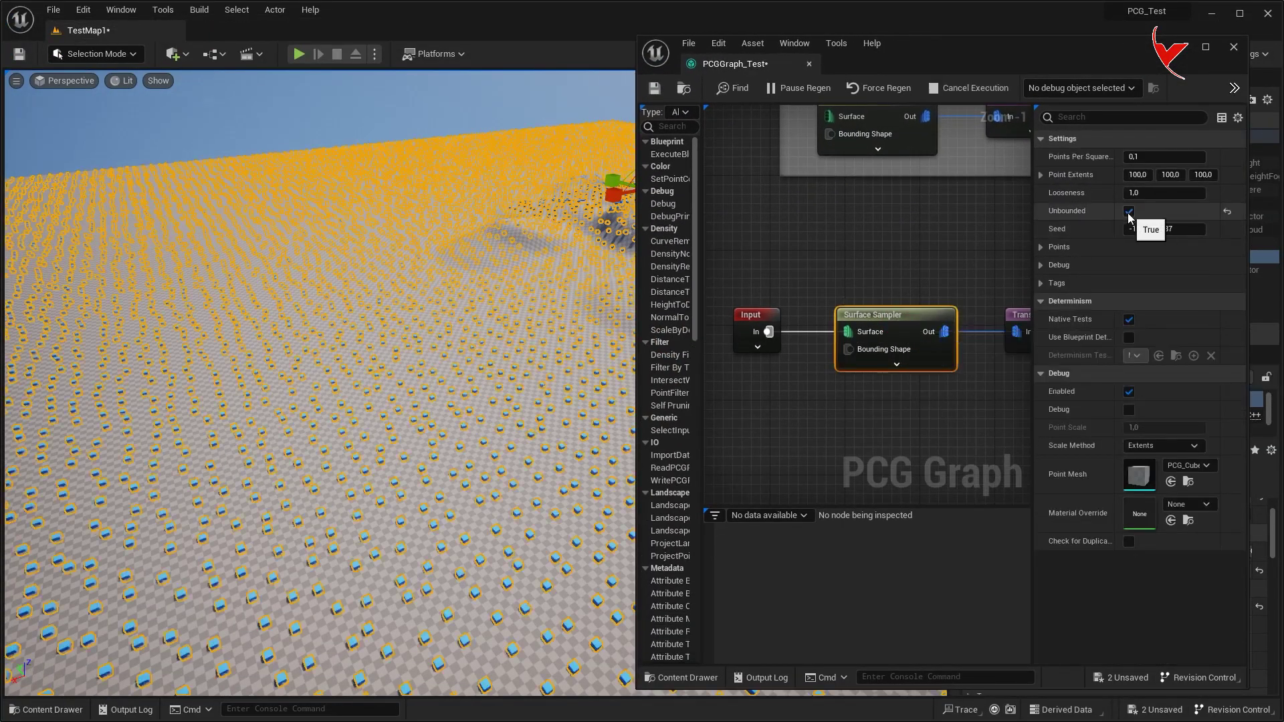
key("w")
right_click_drag(468, 301, 468, 234)
Set the new Transform Points node's Scale Min to 10 and Scale Max to 15
right_click_drag(960, 402, 816, 396)
left_click(873, 318)
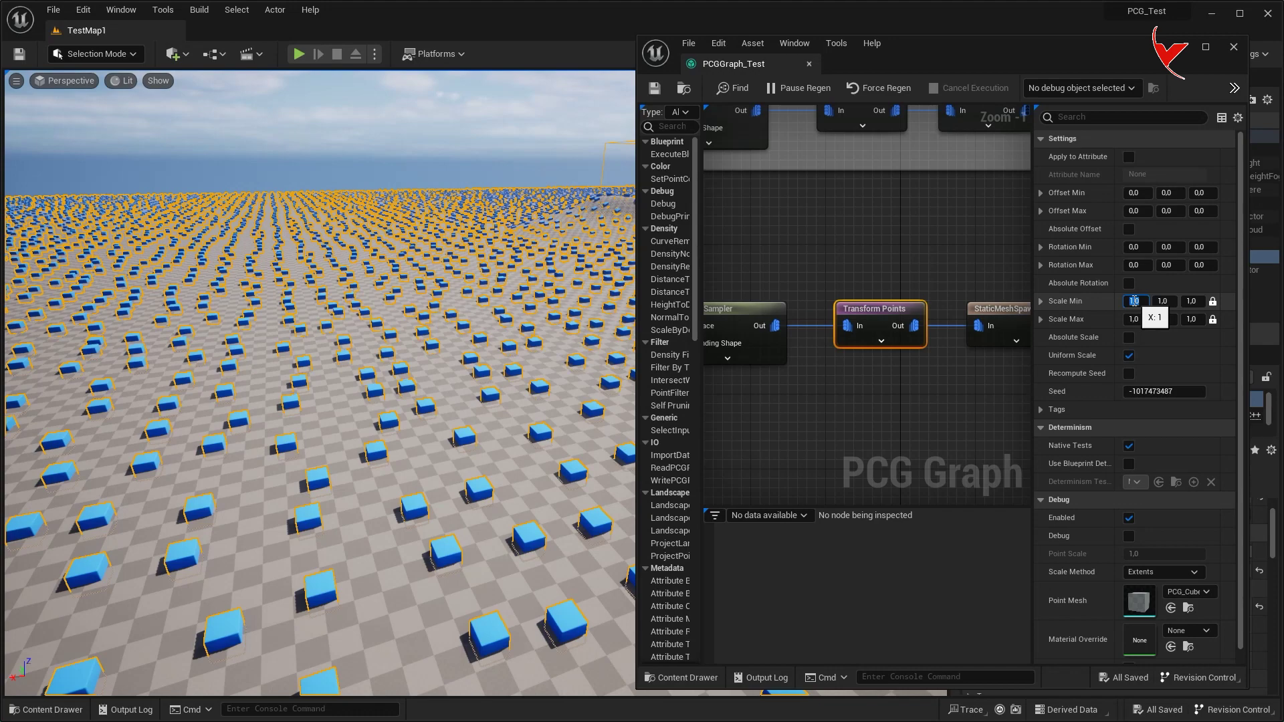
key("Return")
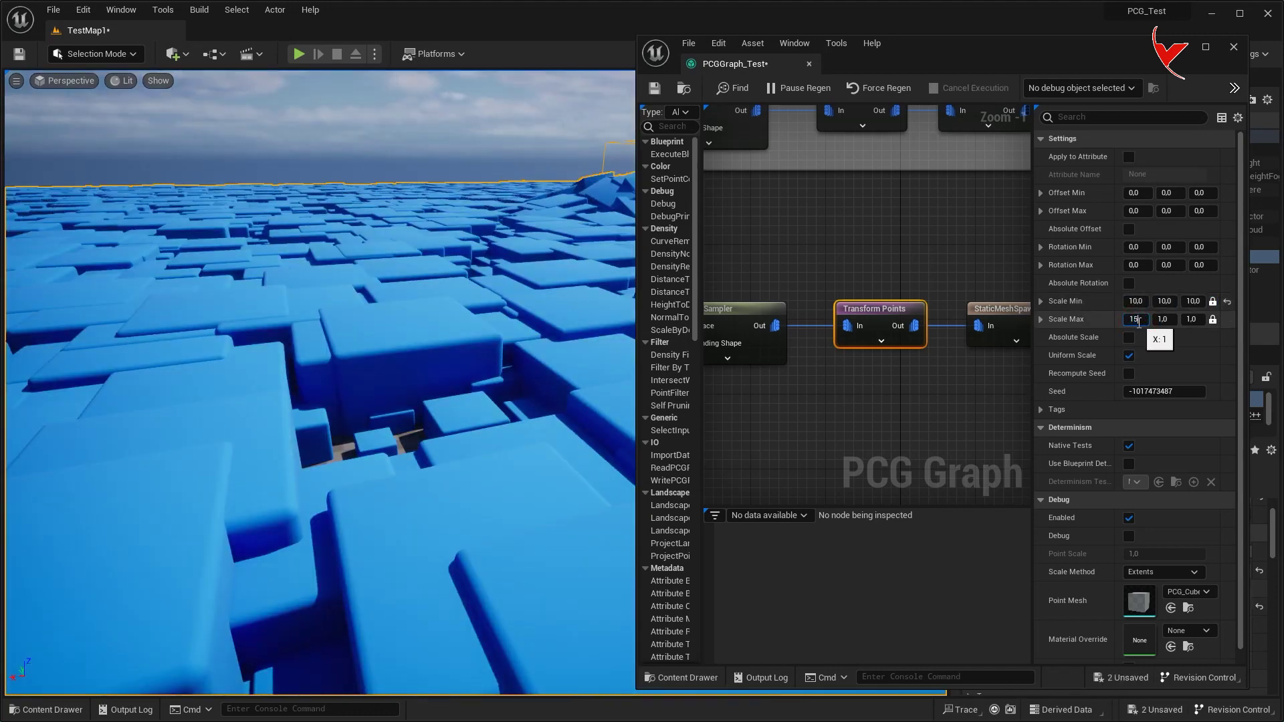
key("Return")
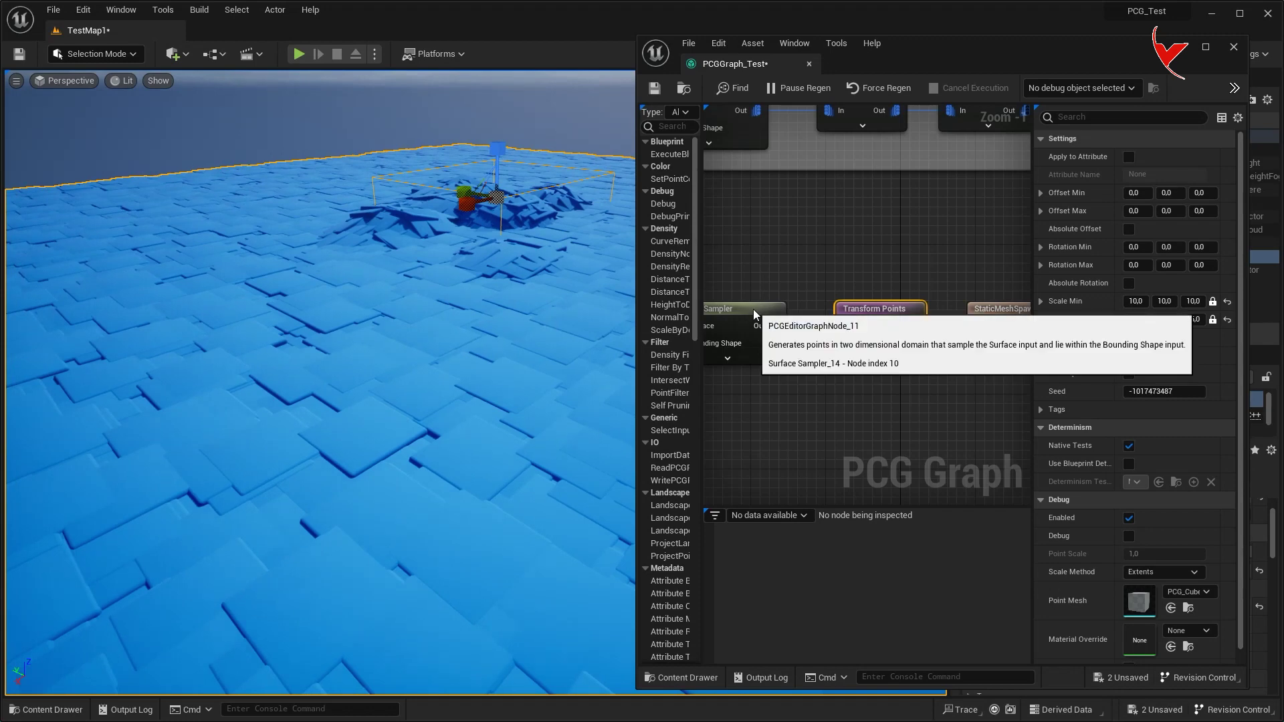
Set the new Surface Sampler's Point Extents to 350 in X and Y
left_click(753, 309)
left_click(1142, 175)
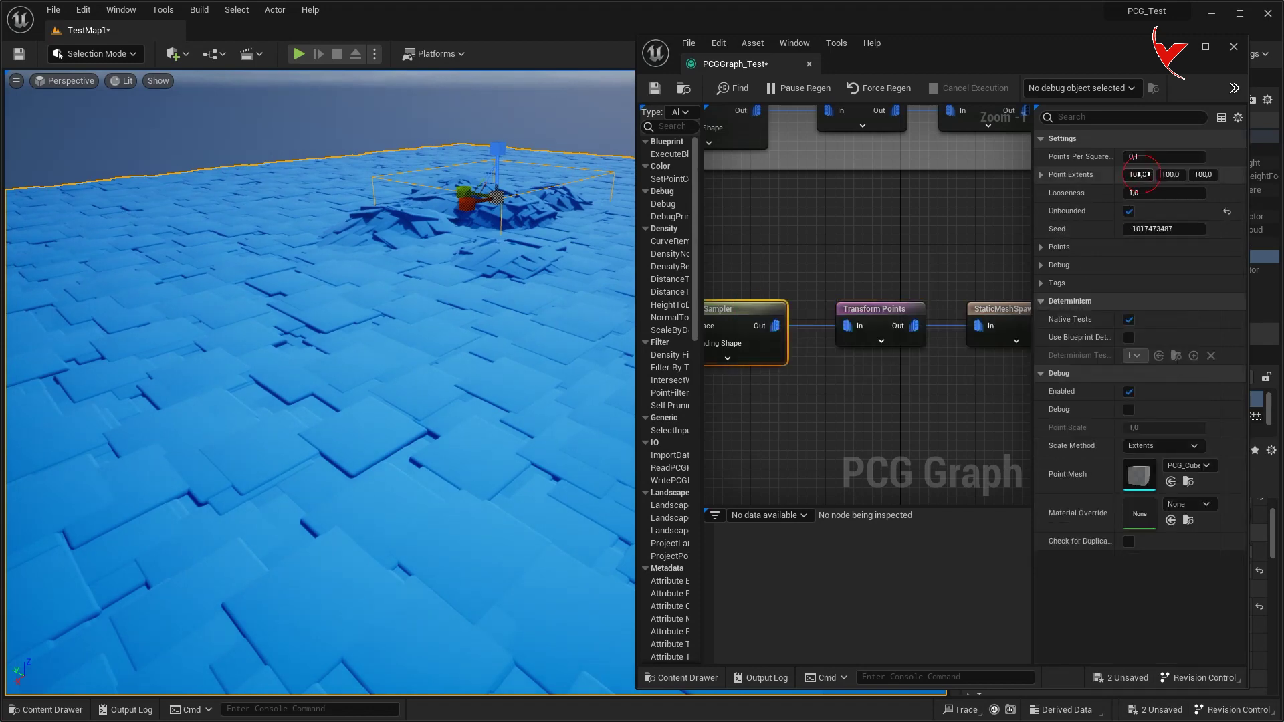
type("350")
key("Tab")
type("35")
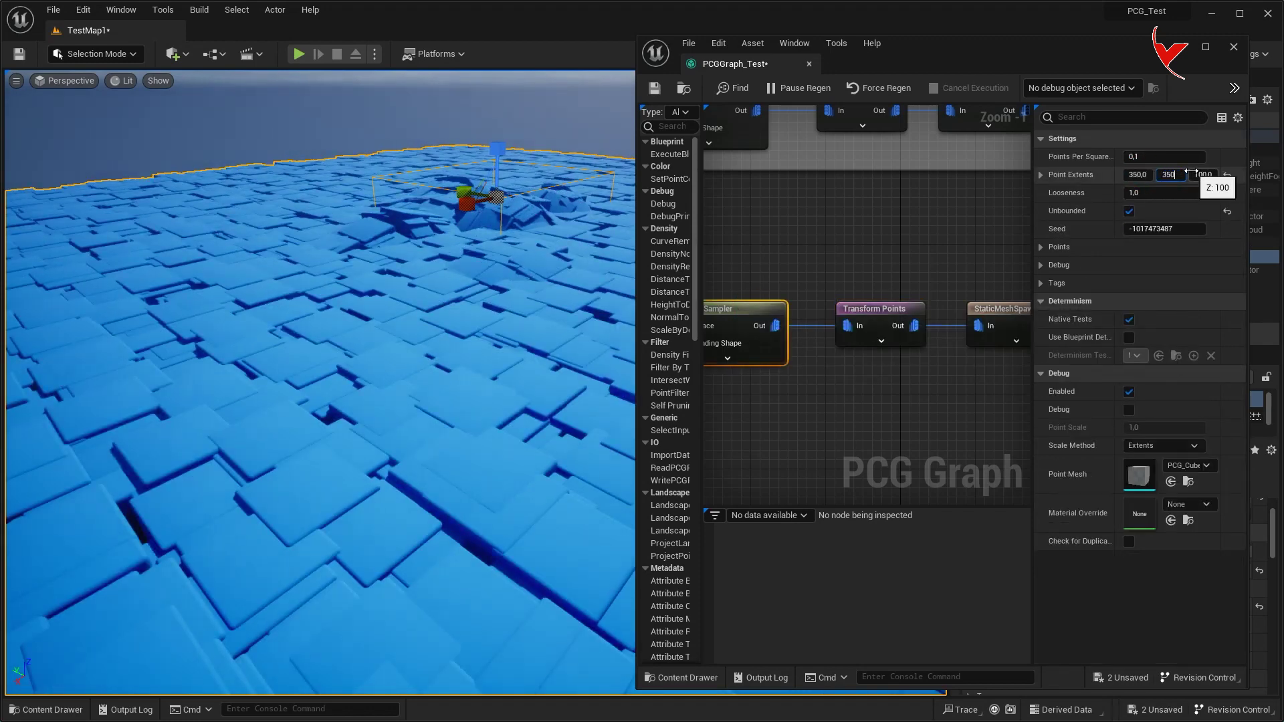
type("0")
key("Return")
Hide the floating graph window, play-test the gaps between the giant cubes, and look over the landscape from above
left_click(1177, 49)
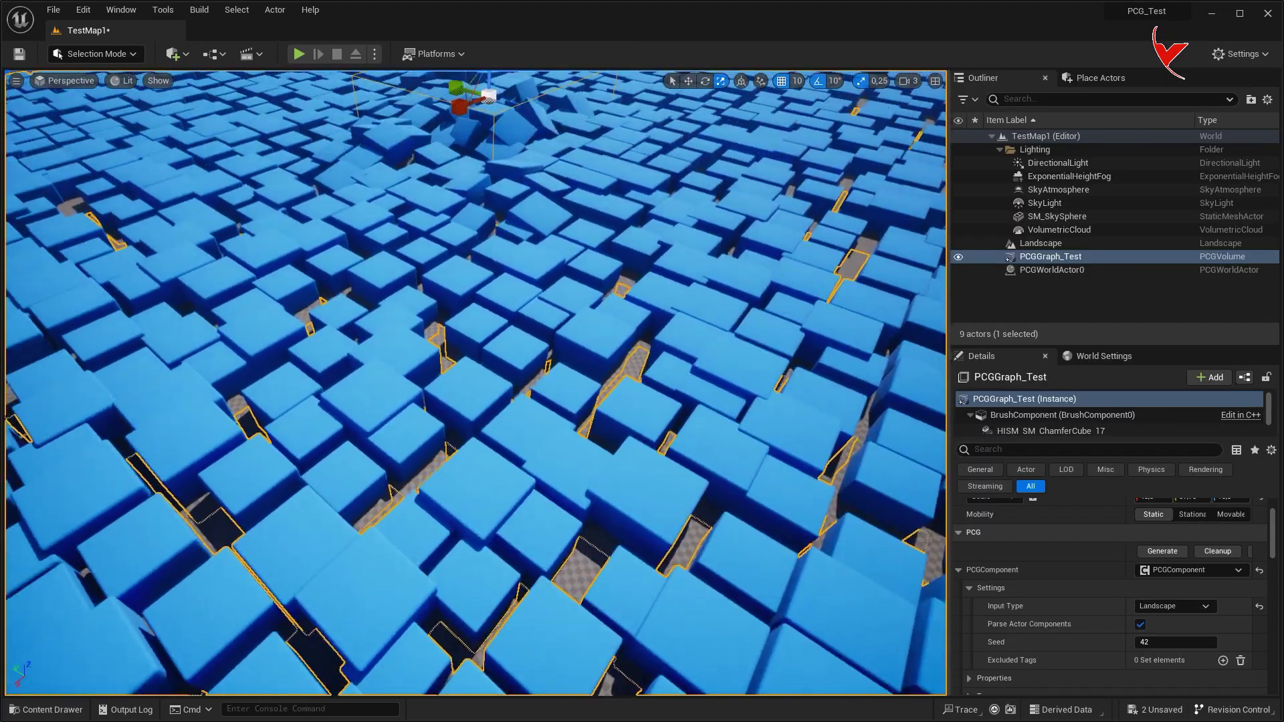
right_click_drag(475, 383, 602, 382)
left_click(299, 54)
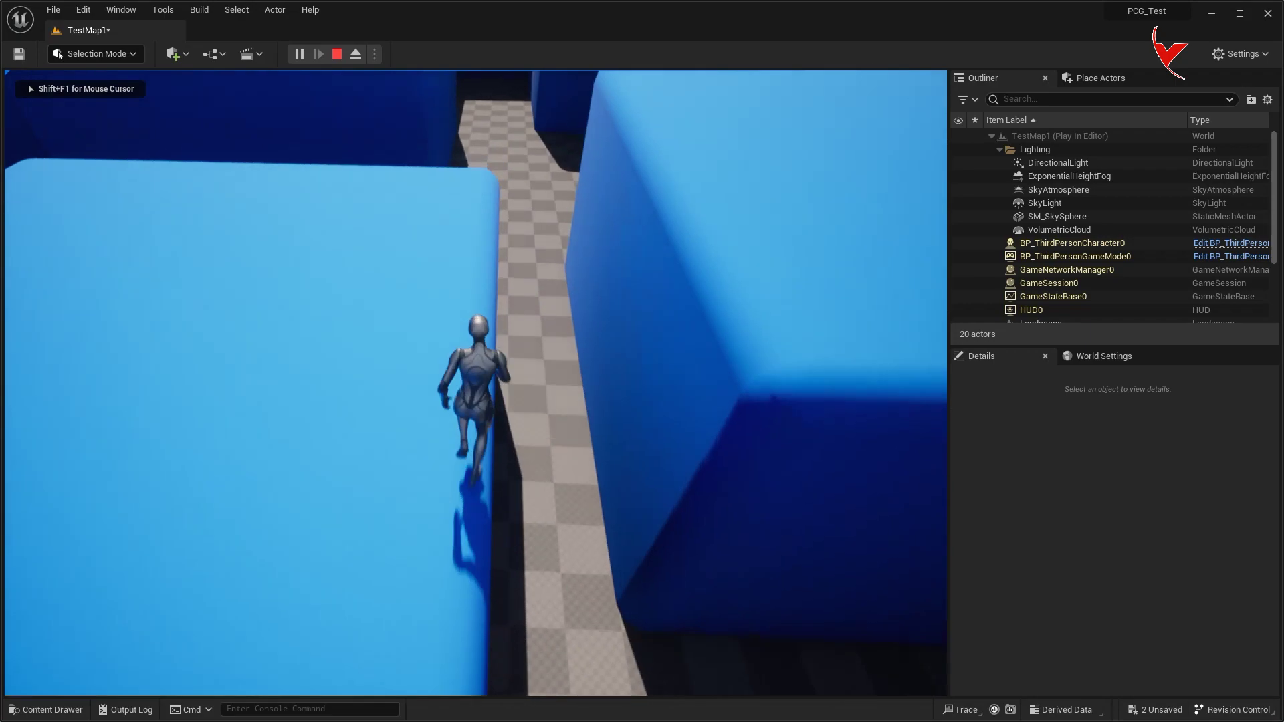
key("w")
key("w")
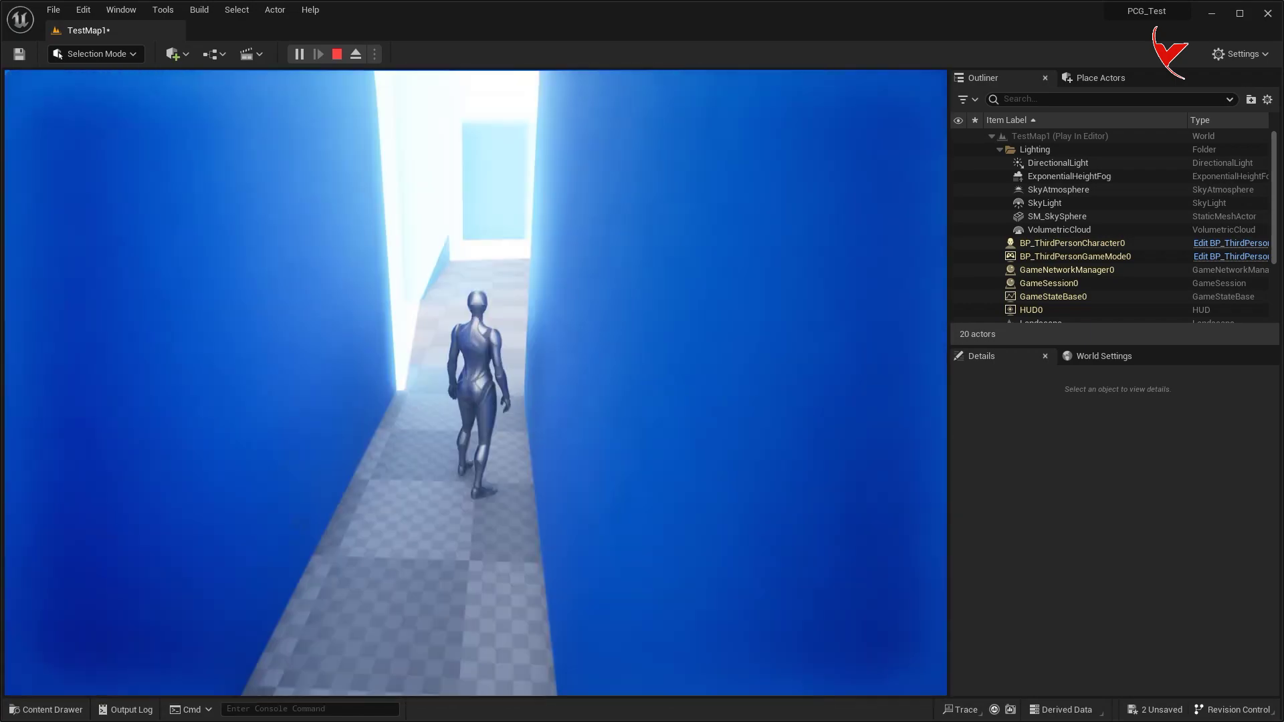
key("Escape")
key("s")
right_click_drag(570, 251, 545, 328)
right_click_drag(570, 277, 562, 253)
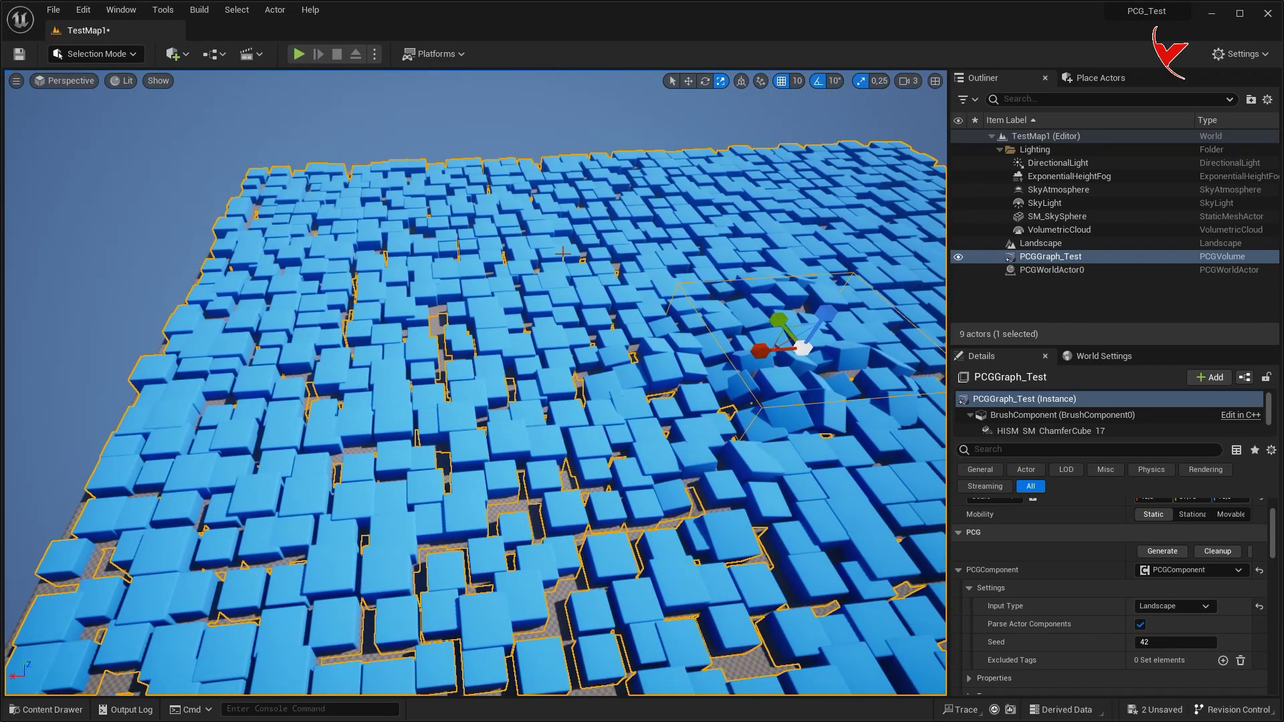
Return to the graph window, save all files, and disconnect the Input node from the current Surface Sampler
key("alt+Tab")
scroll(909, 433, "down", 4)
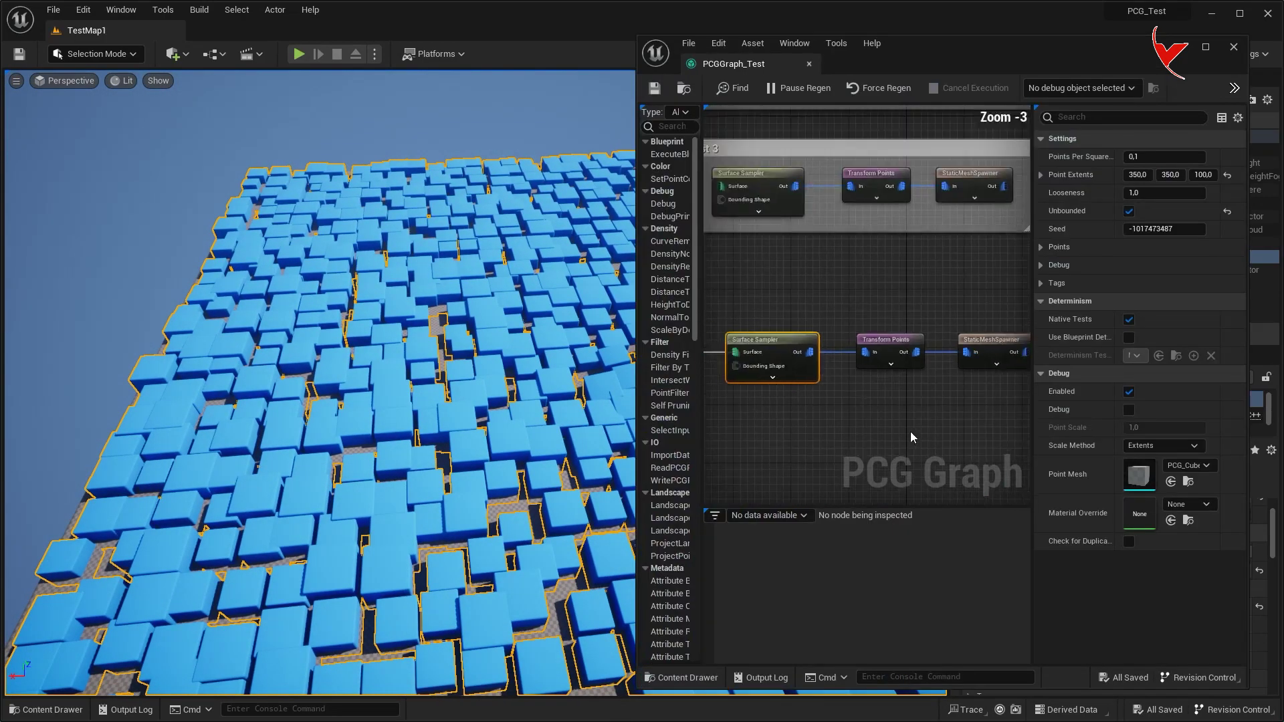
scroll(792, 350, "up", 2)
left_click(788, 350, "alt")
scroll(881, 304, "down", 2)
right_click_drag(881, 304, 759, 323)
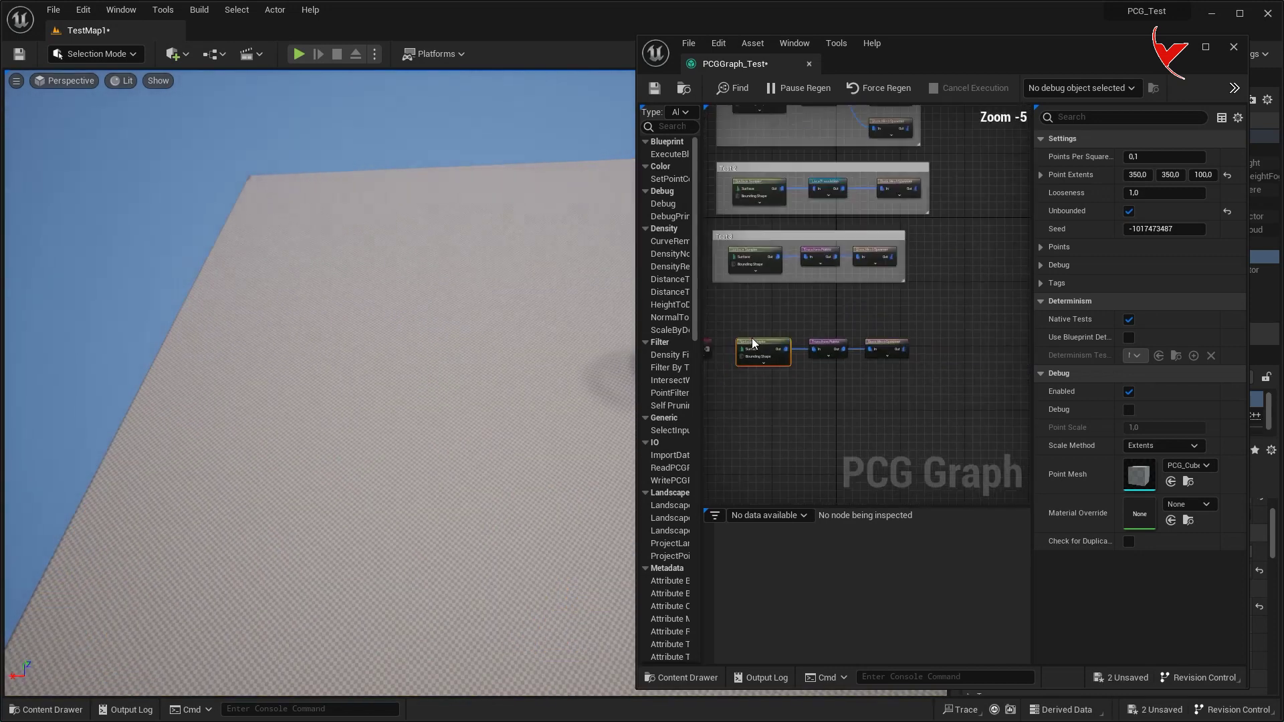
Enclose the Surface Sampler, Transform Points and StaticMeshSpawner chain of the latest test in a comment titled Test 4
left_click_drag(888, 356, 900, 369)
key("c")
scroll(788, 299, "up", 3)
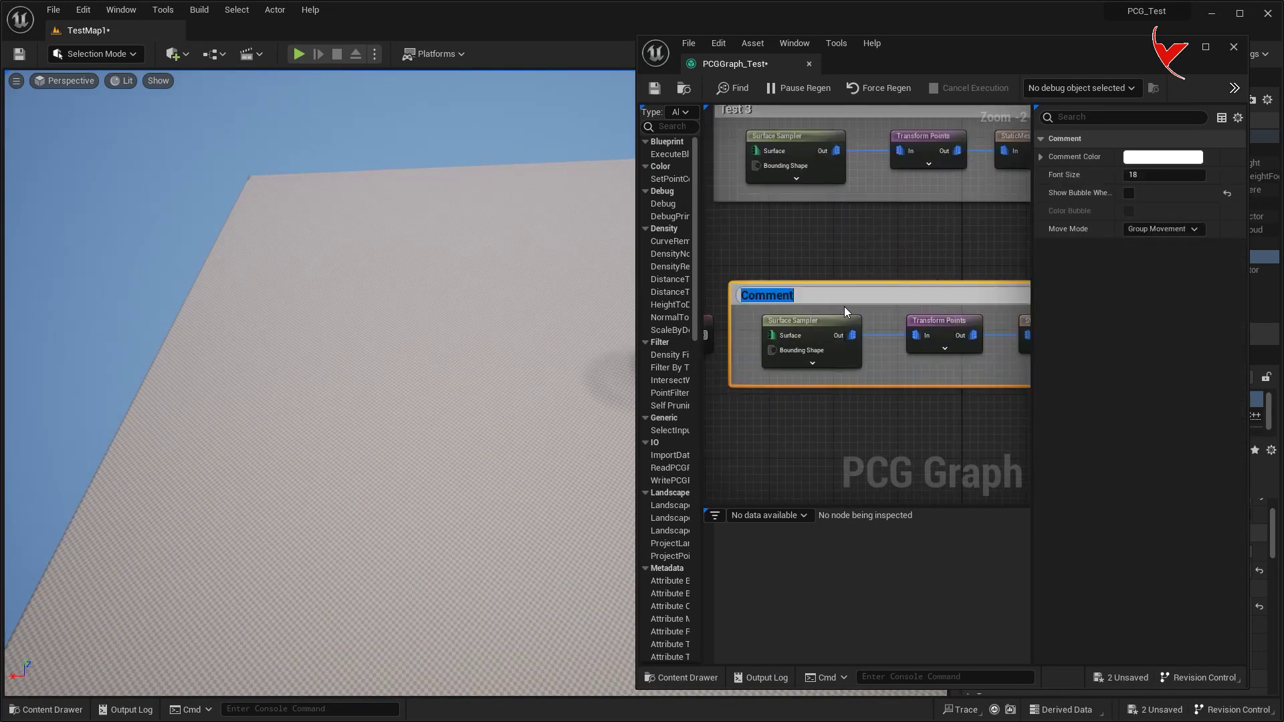
type("Test 4")
left_click(846, 244)
scroll(841, 321, "down", 3)
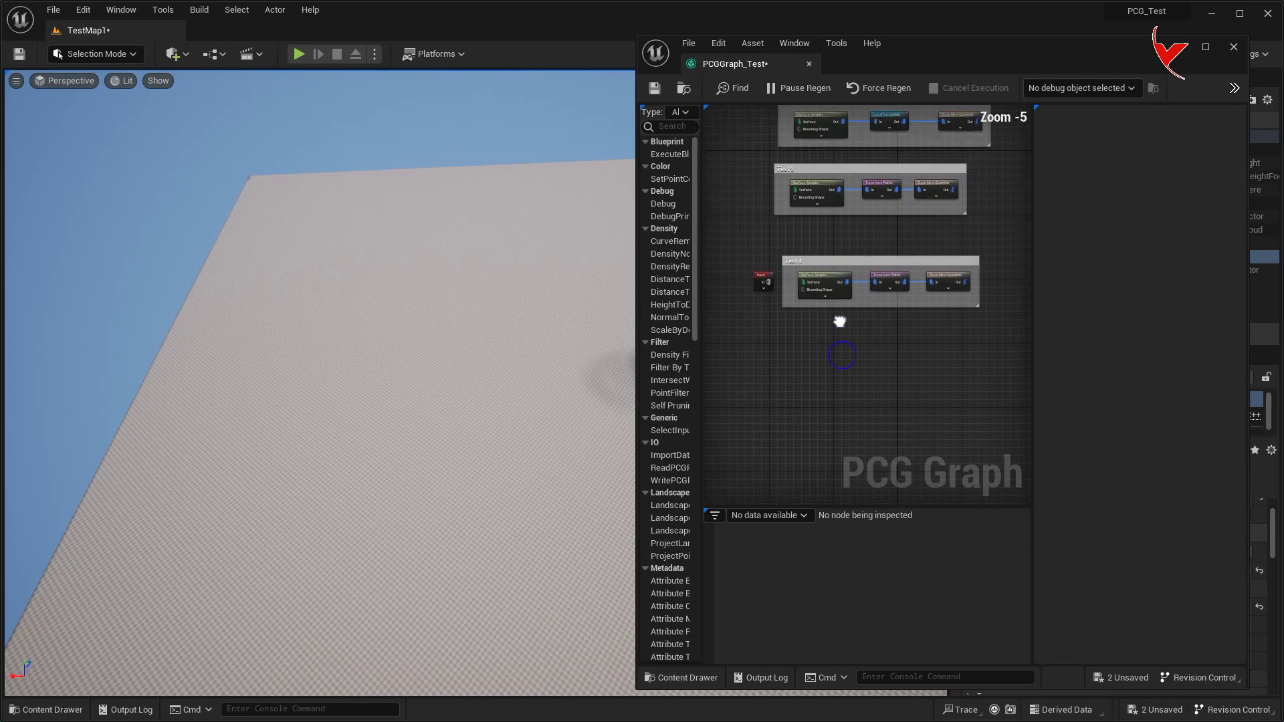
Add a new Surface Sampler fed by the Input node below Test 4 and connect its output to a new StaticMeshSpawner
left_click(748, 238)
scroll(769, 191, "up", 4)
left_click_drag(738, 324, 810, 335)
type("surface")
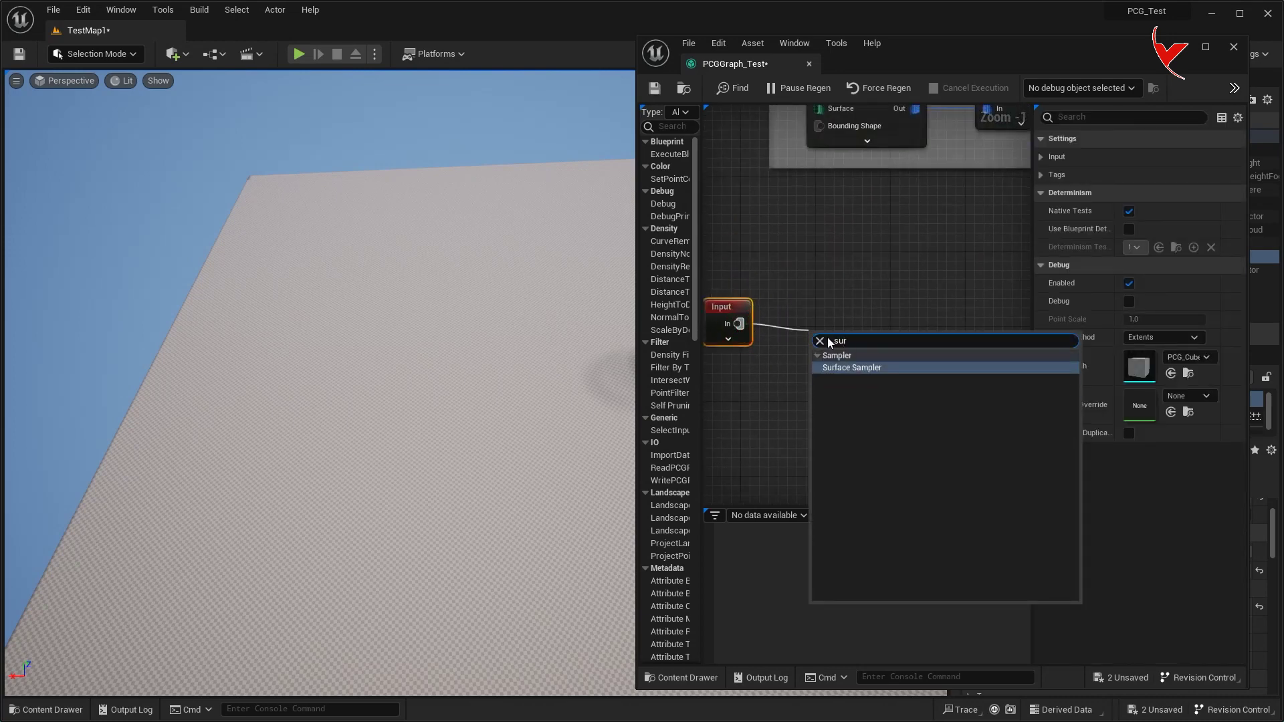
left_click(856, 368)
right_click_drag(851, 305, 749, 298)
left_click_drag(812, 317, 863, 325)
type("static")
left_click(908, 350)
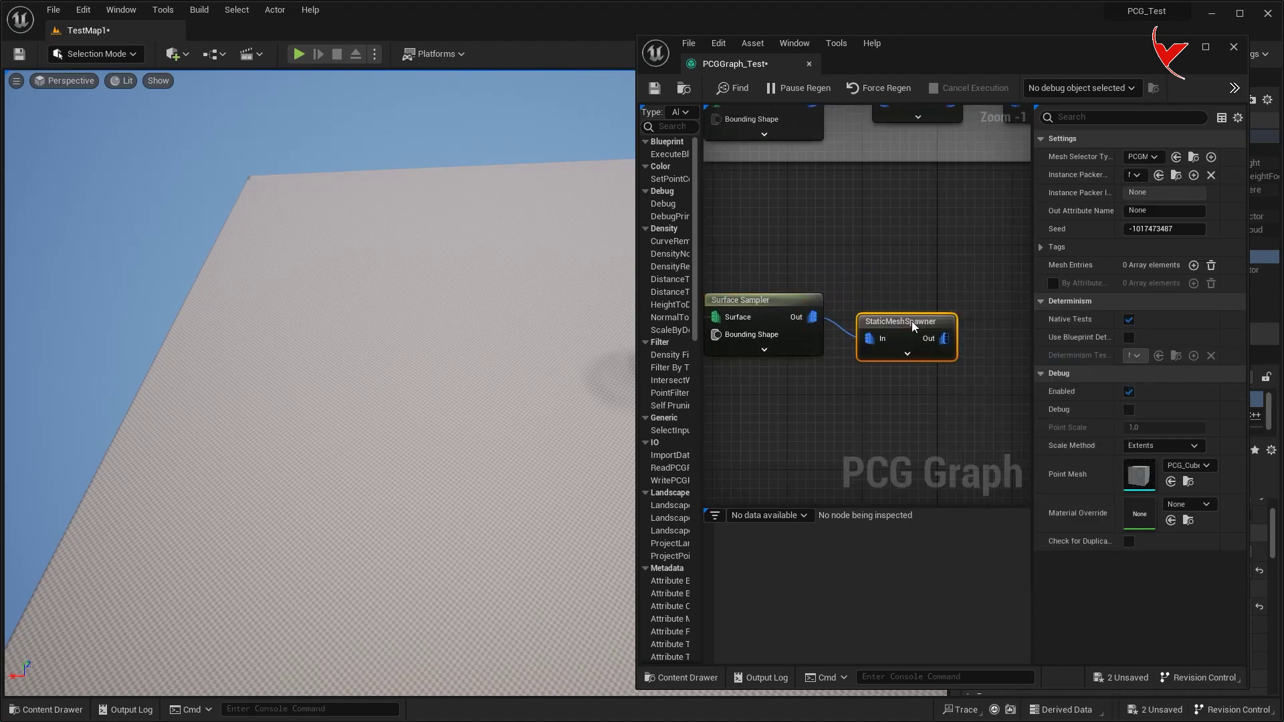
Add one mesh entry to the new StaticMeshSpawner and assign the merged house mesh SM_MERGED_Attic_Back_14 to it
key("ctrl+space")
double_click(1018, 541)
left_click(964, 540)
left_click(1193, 265)
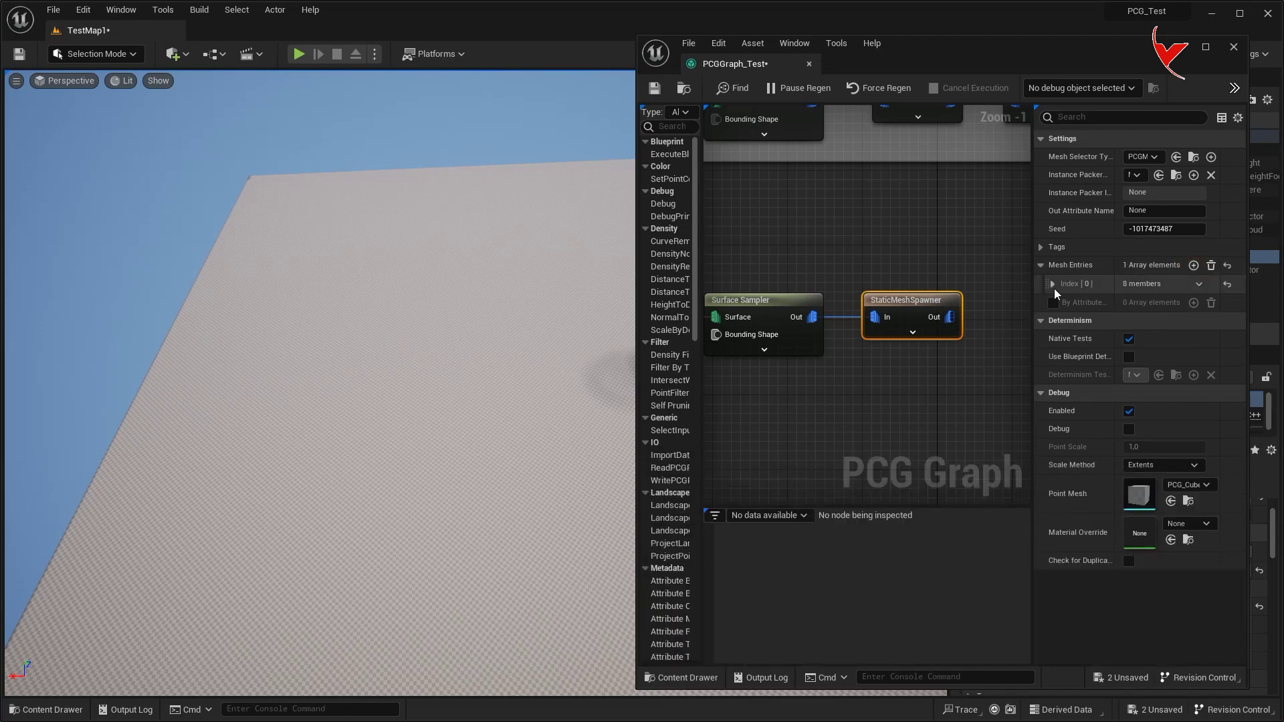
left_click(1053, 285)
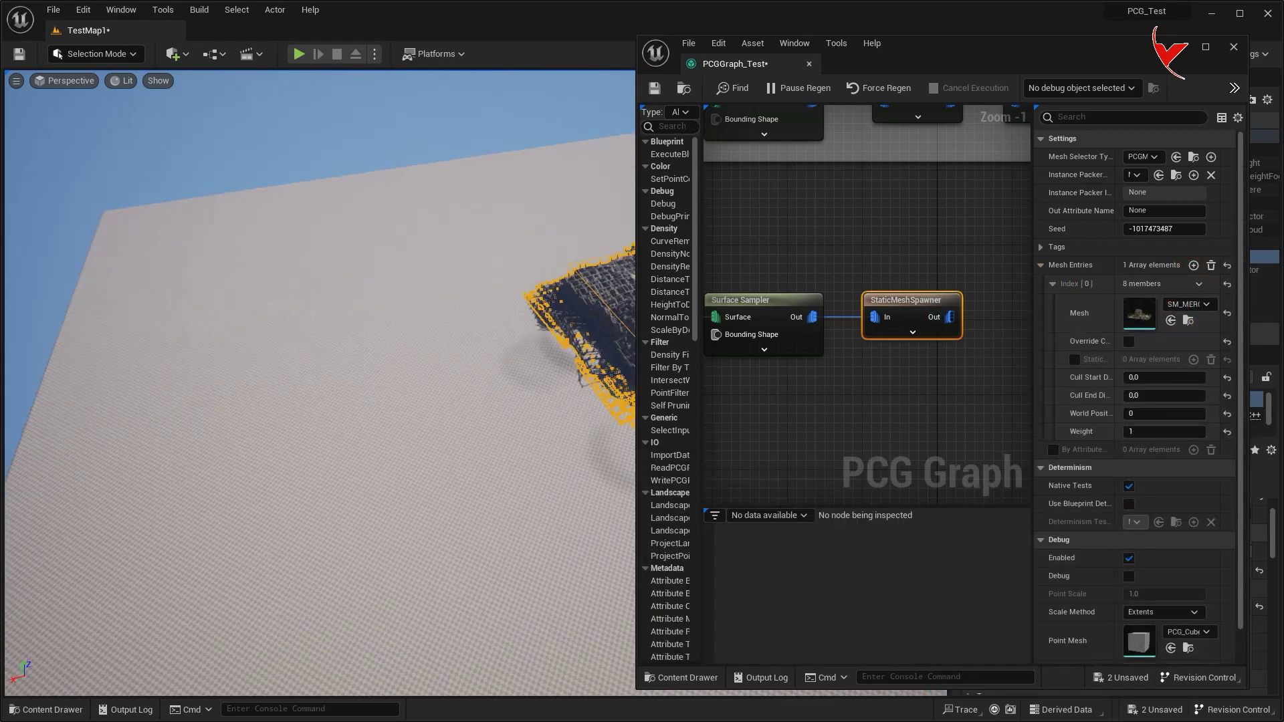
Make the new Surface Sampler unbounded and set its Point Extents to 5000 in X and Y
left_click(766, 317)
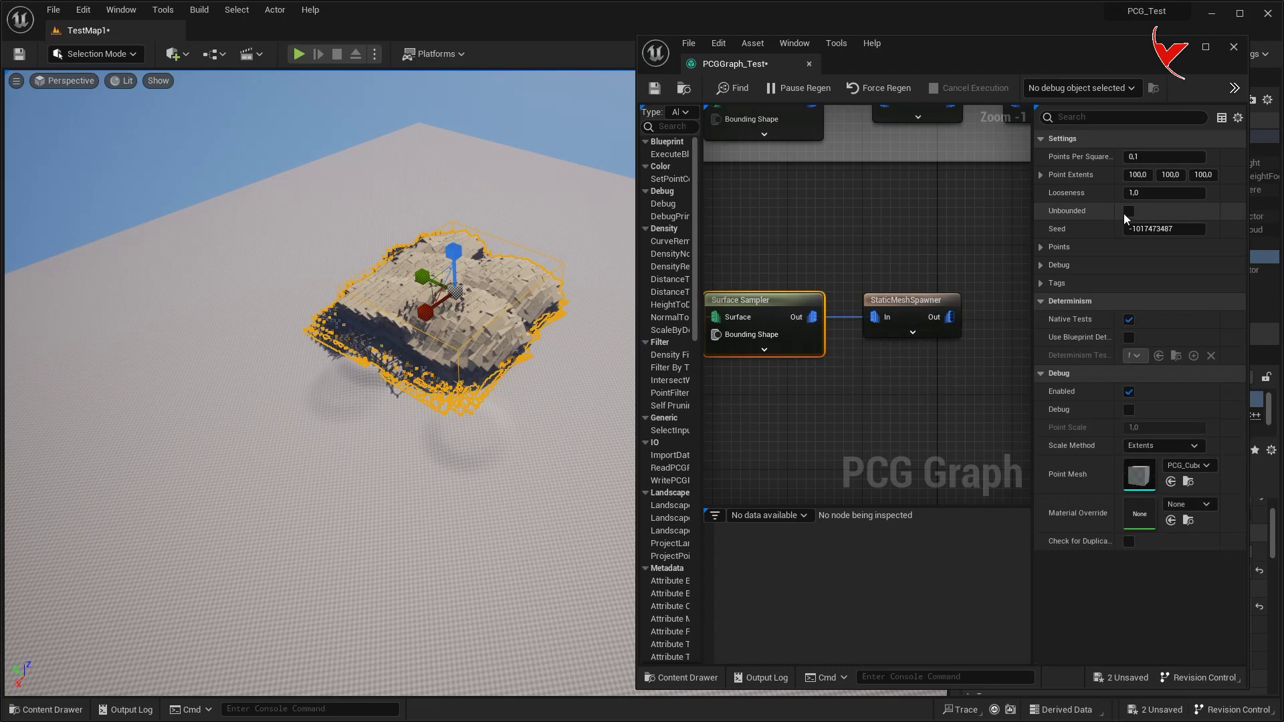
left_click(1129, 212)
mouse_move(557, 354)
right_mouse_down()
mouse_move(468, 348)
mouse_move(549, 361)
mouse_move(556, 429)
mouse_move(561, 353)
right_mouse_up()
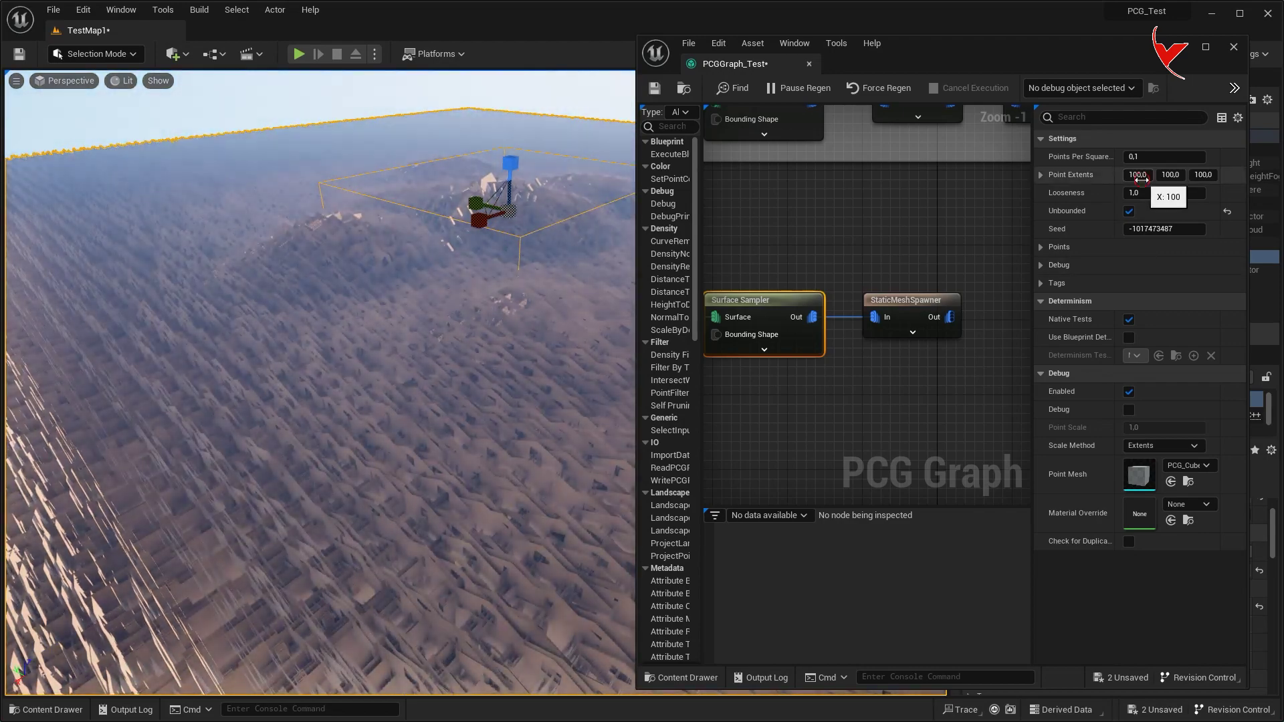
left_click(1137, 174)
type("5")
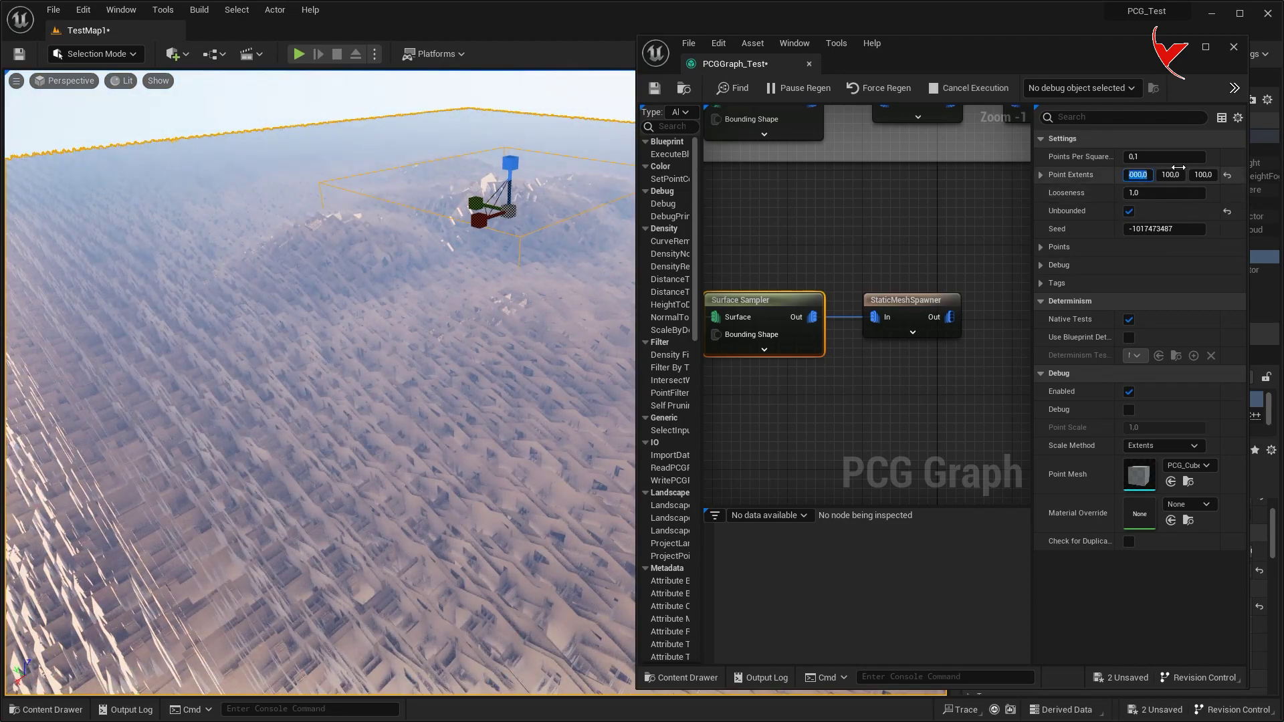
left_click(1178, 177)
type("5000")
key("Return")
right_click_drag(285, 298, 285, 297)
right_click_drag(372, 301, 373, 300)
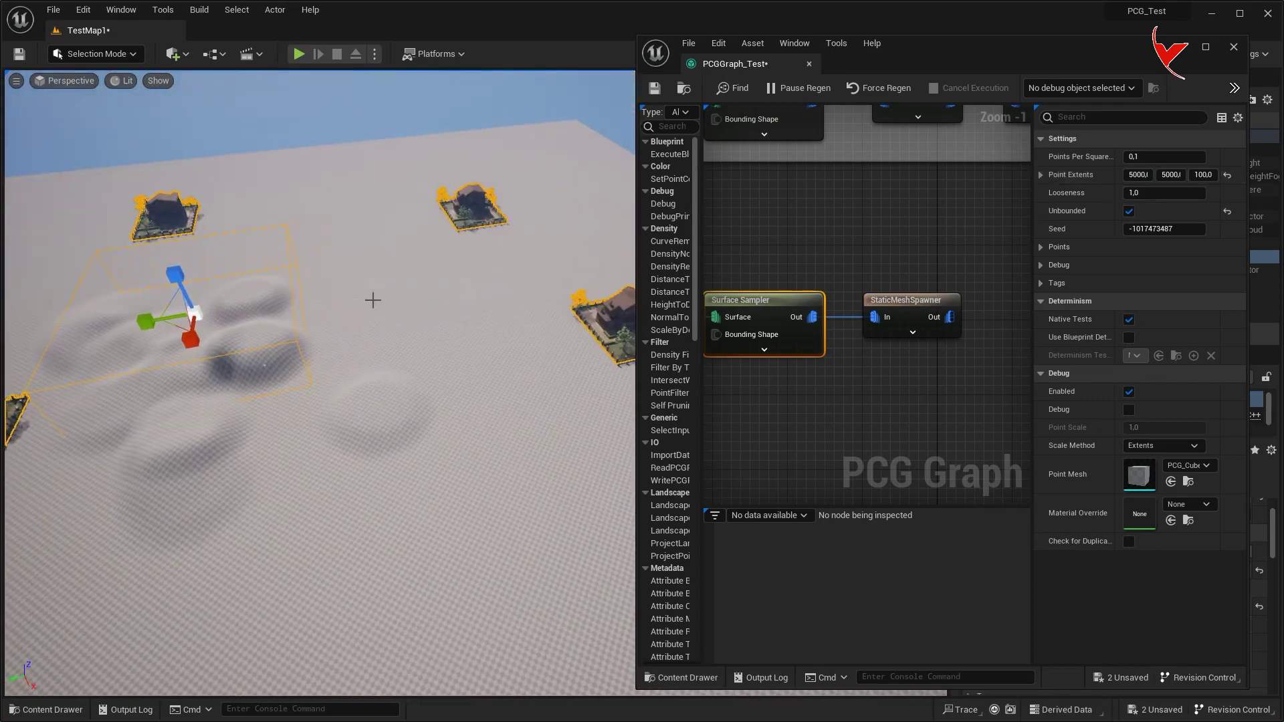
Set the new Surface Sampler's Looseness to 0,1 and check the spacing of the houses
left_click(1147, 200)
type("0,1")
key("Return")
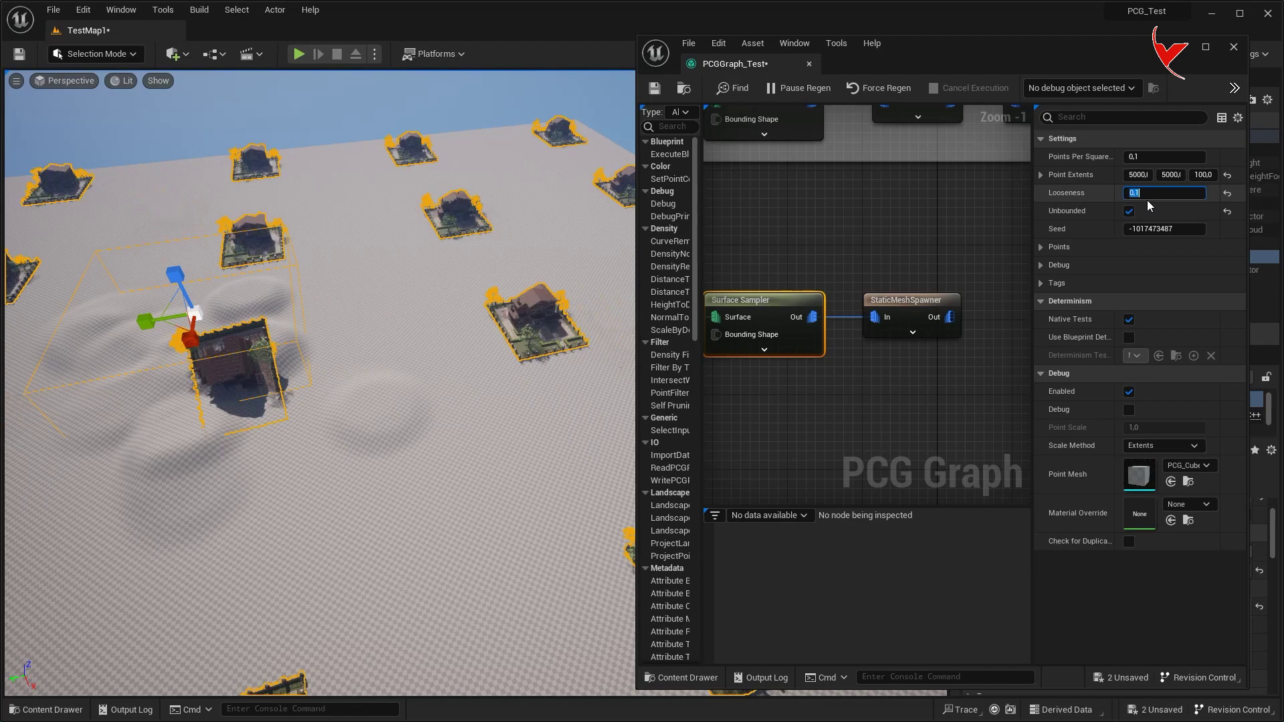
right_click_drag(517, 355, 518, 355)
Hide the graph window, enter Landscape mode and flatten the sculpted hills using the Erase tool with a brush size of 8192
left_click(1185, 52)
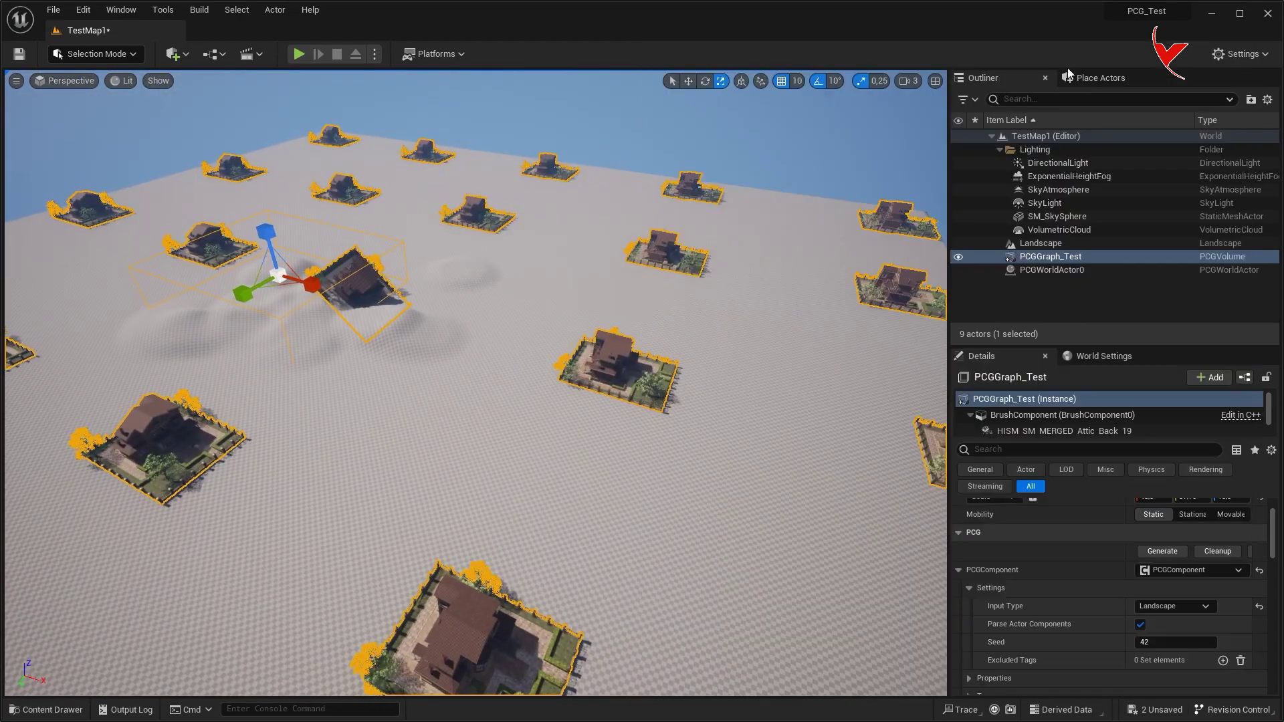
left_click(111, 52)
left_click(121, 90)
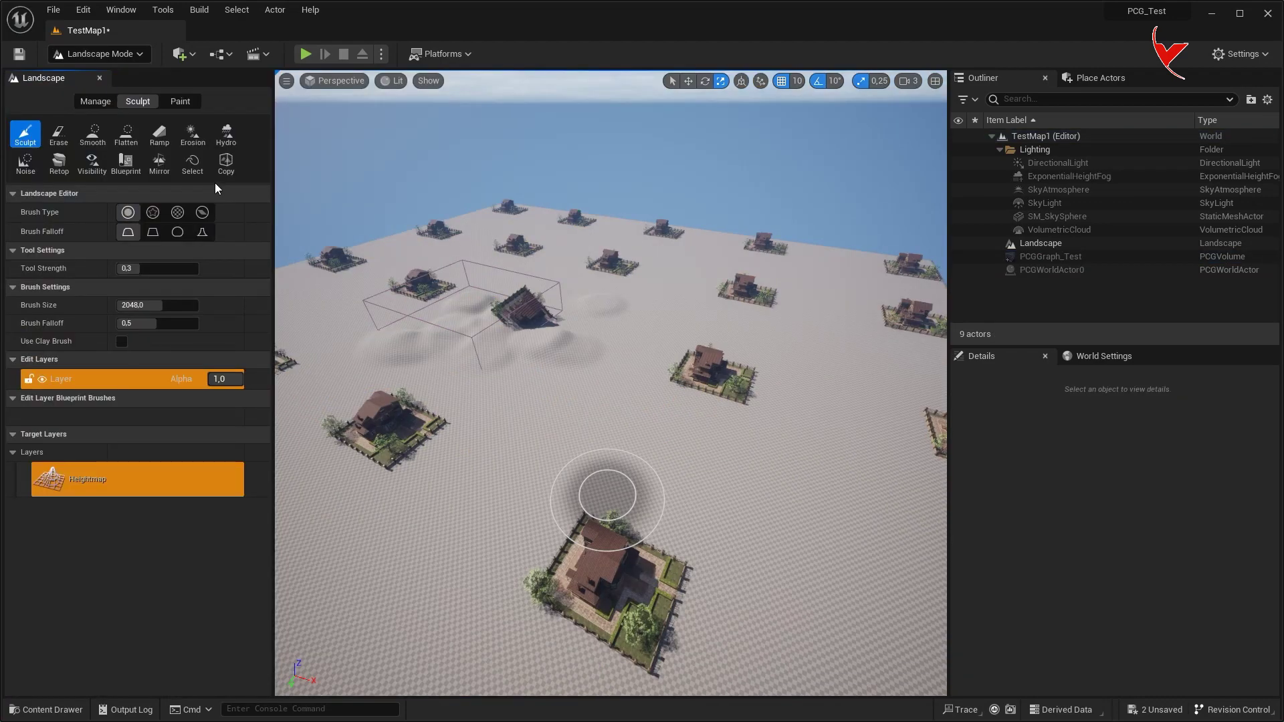
left_click(51, 141)
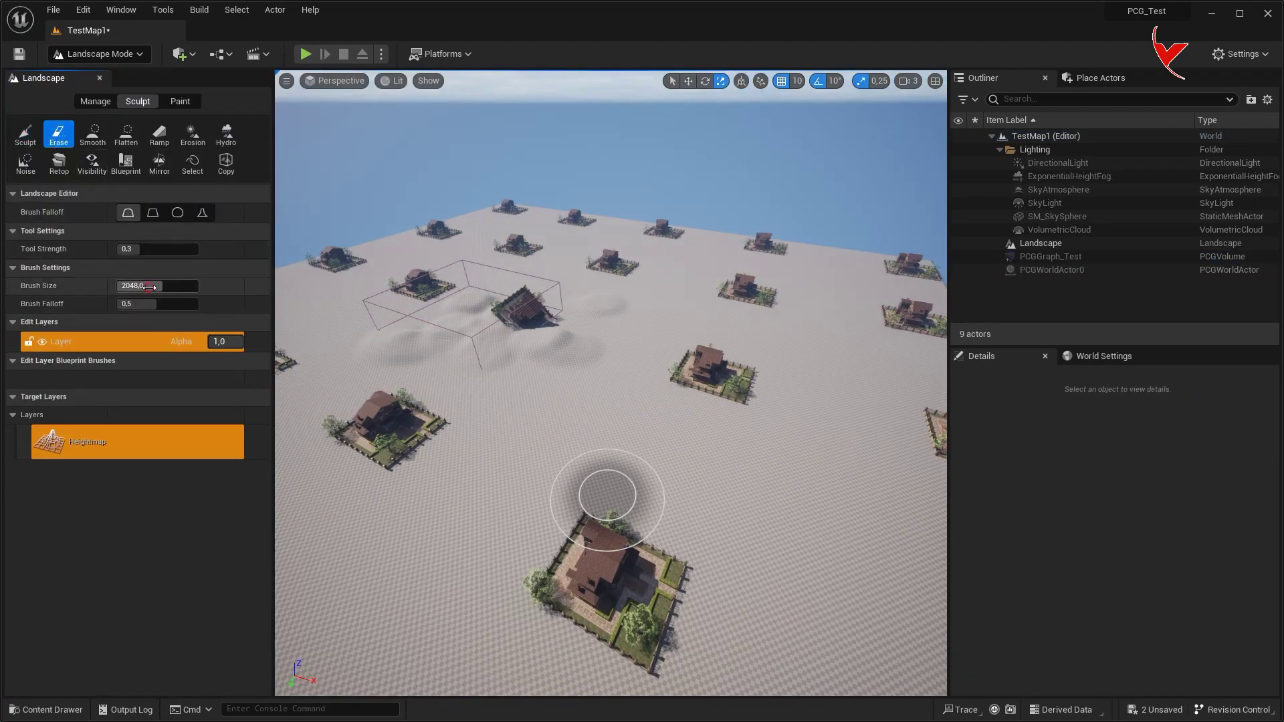
left_click_drag(137, 286, 198, 286)
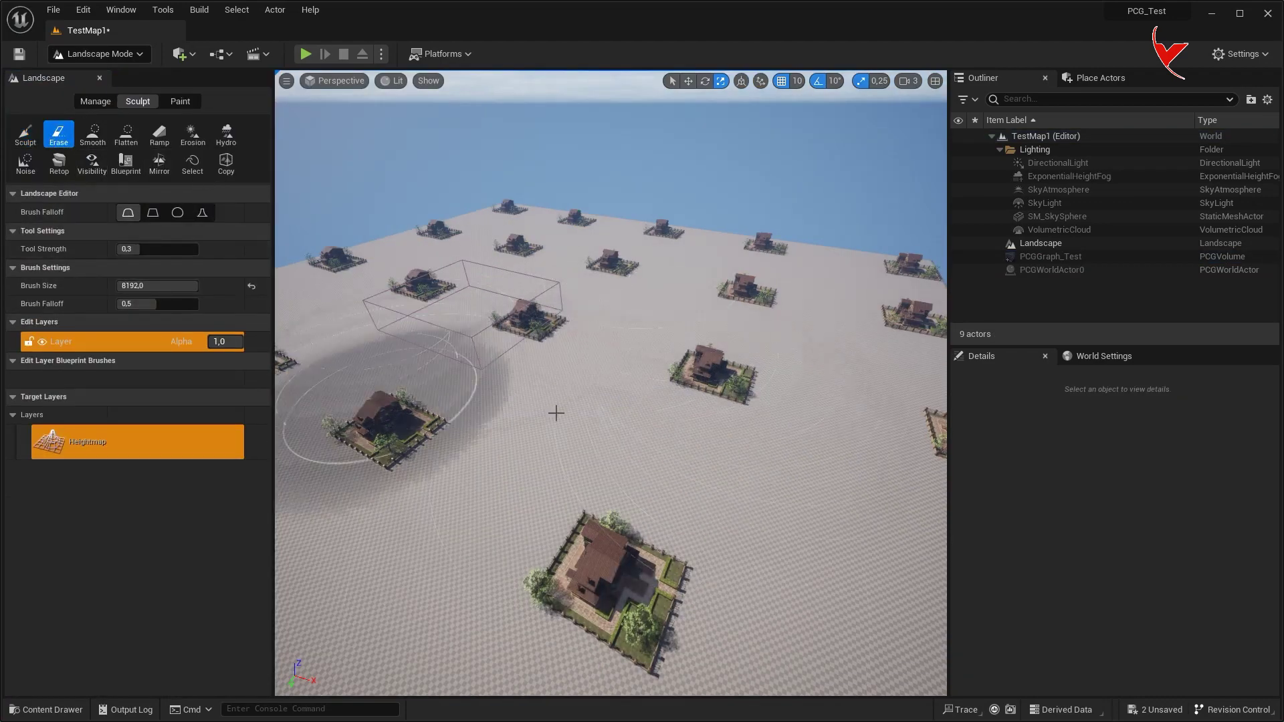
Return to Selection mode and play-test the flat landscape with the scattered houses
left_click(99, 53)
left_click(107, 77)
mouse_move(650, 263)
right_mouse_down()
mouse_move(575, 321)
mouse_move(635, 268)
mouse_move(639, 221)
mouse_move(650, 263)
right_mouse_up()
left_click(299, 54)
key("w")
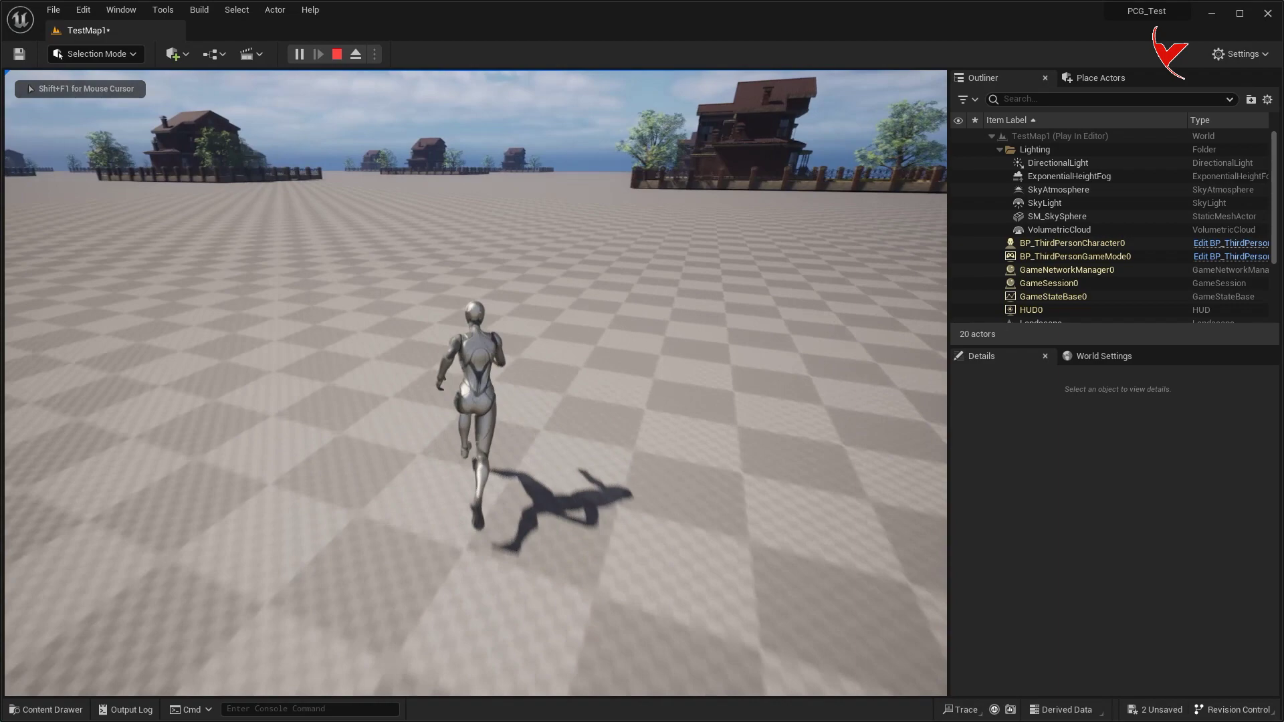
key("Escape")
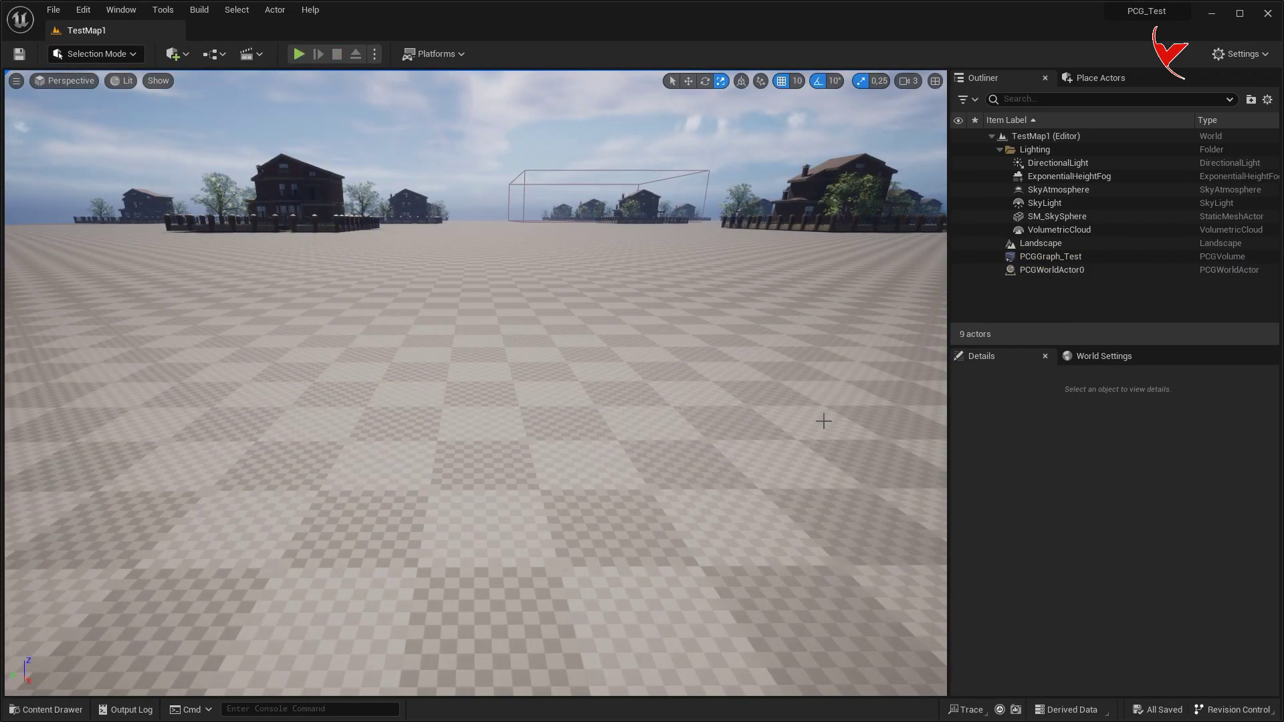
Create an Actor Blueprint Class named TestActor in the VHExterior folder
key("ctrl+space")
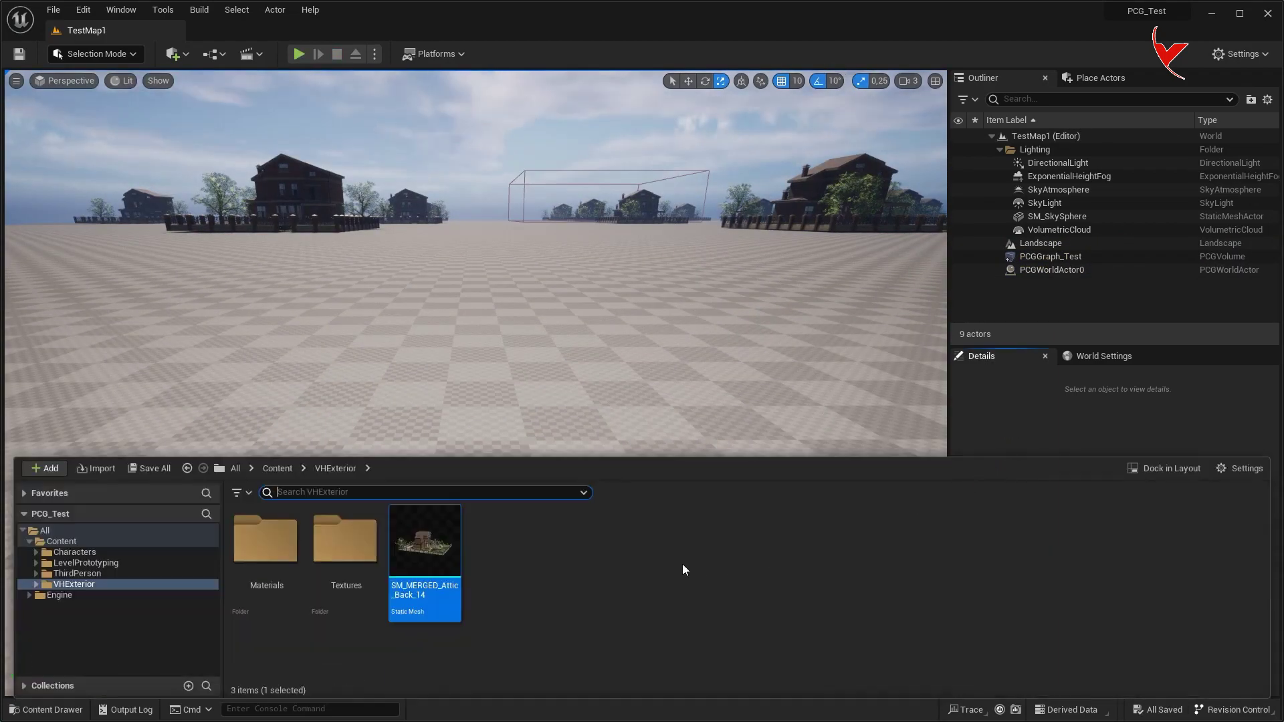
right_click(683, 569)
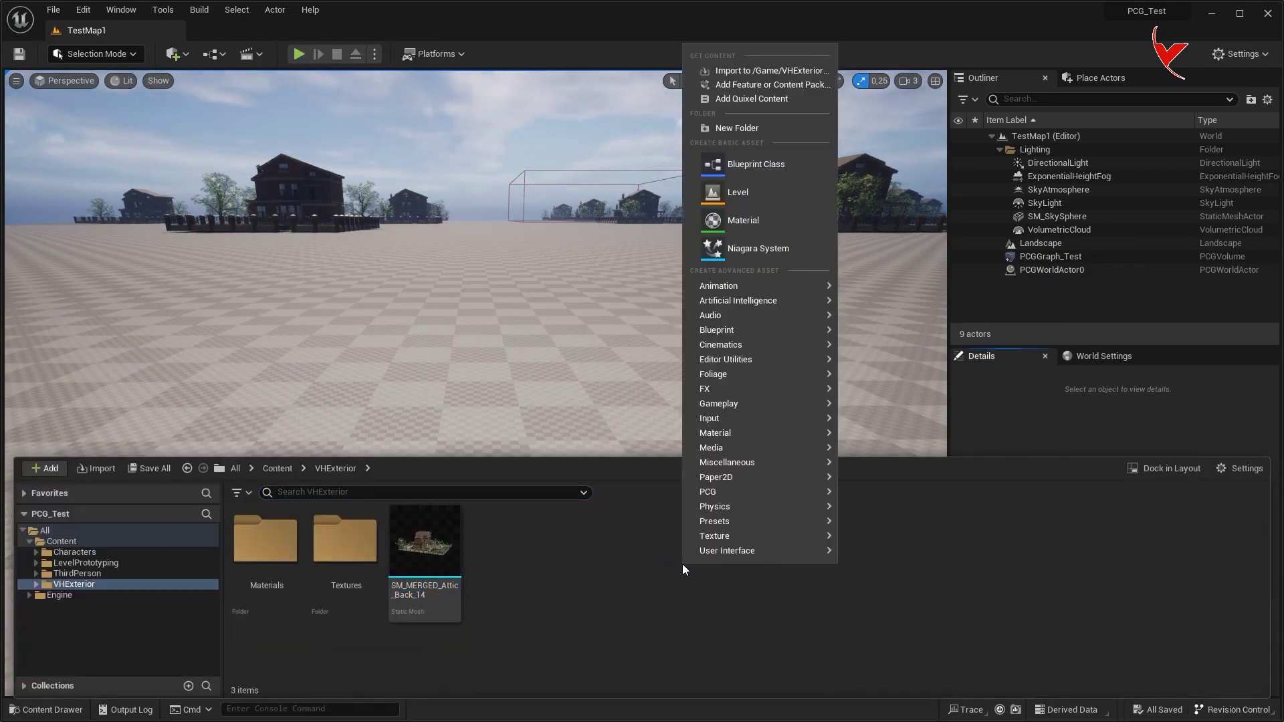
left_click(744, 172)
left_click(520, 265)
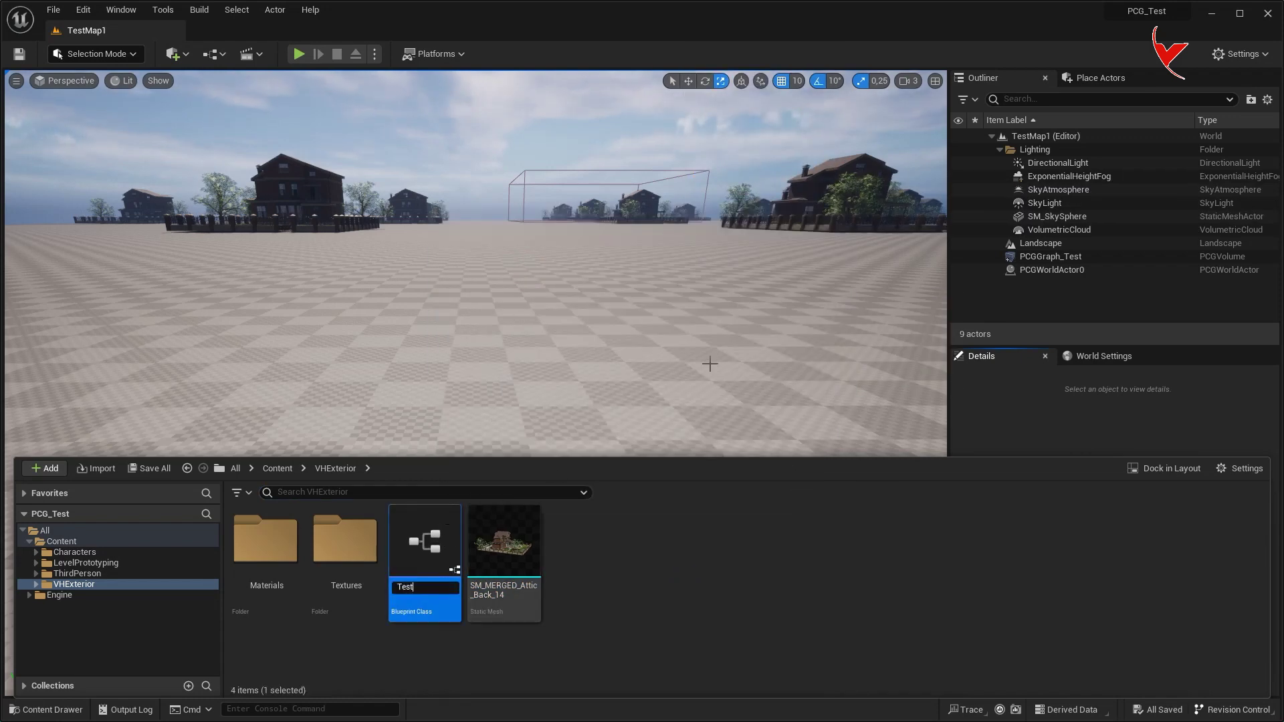
type("TestActor")
key("Return")
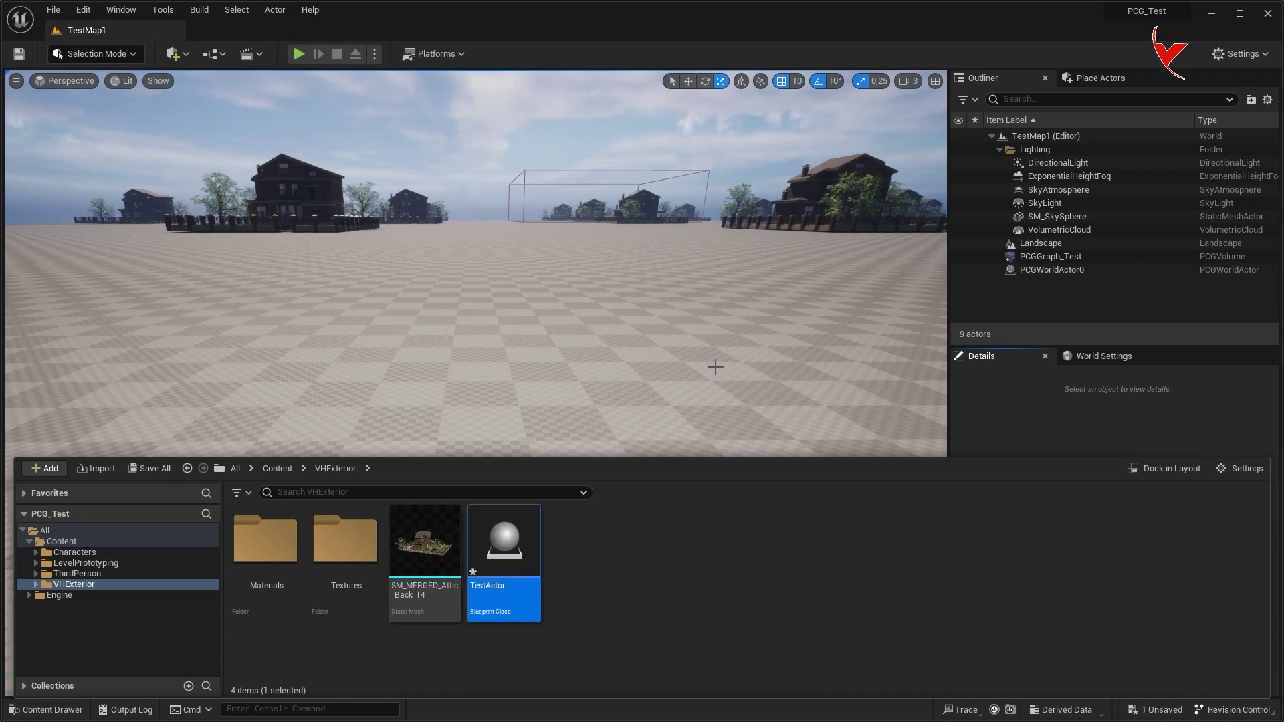
Open TestActor and add a Cube component under its default scene root, with a Box collision component beneath the cube
double_click(504, 542)
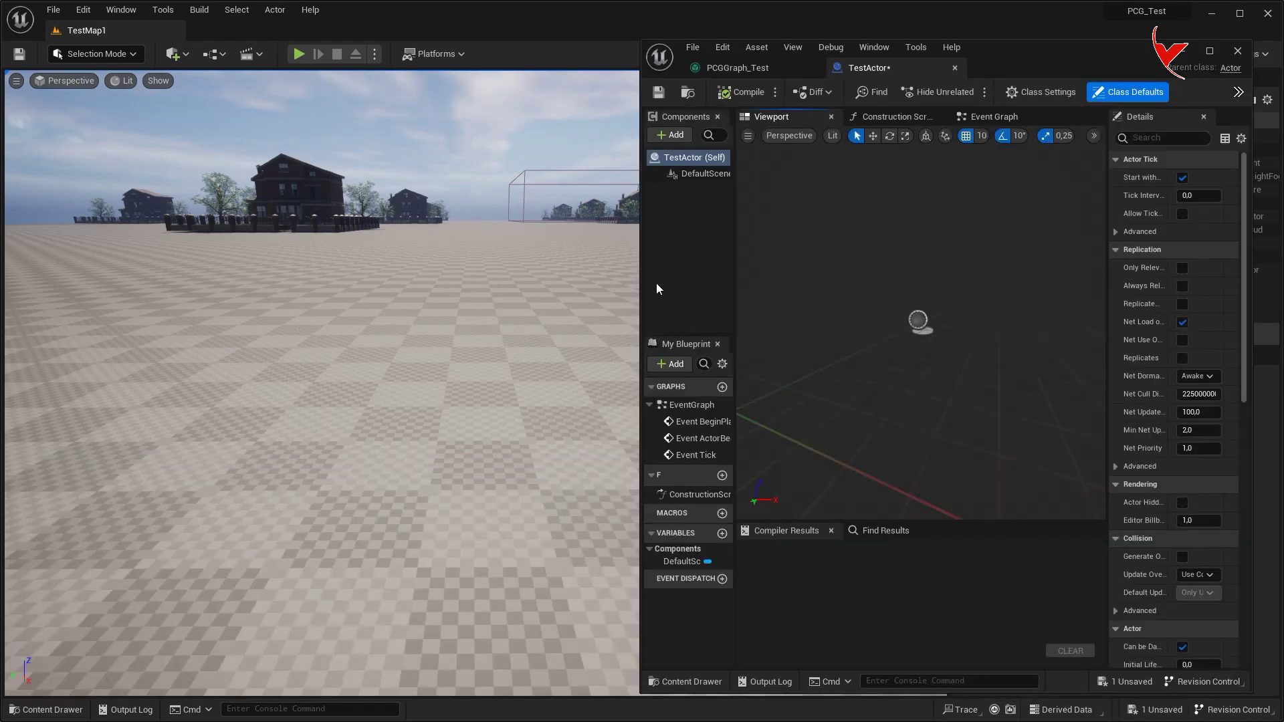
left_click(701, 173)
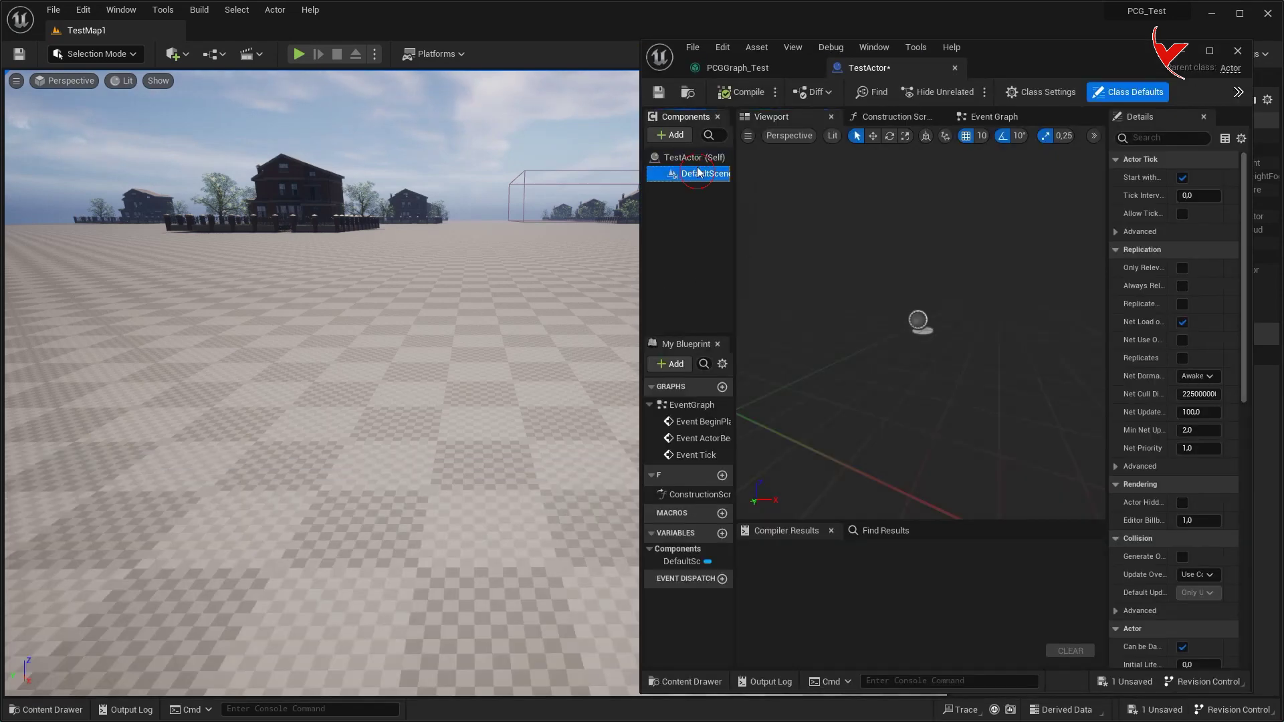
left_click(682, 135)
type("cub")
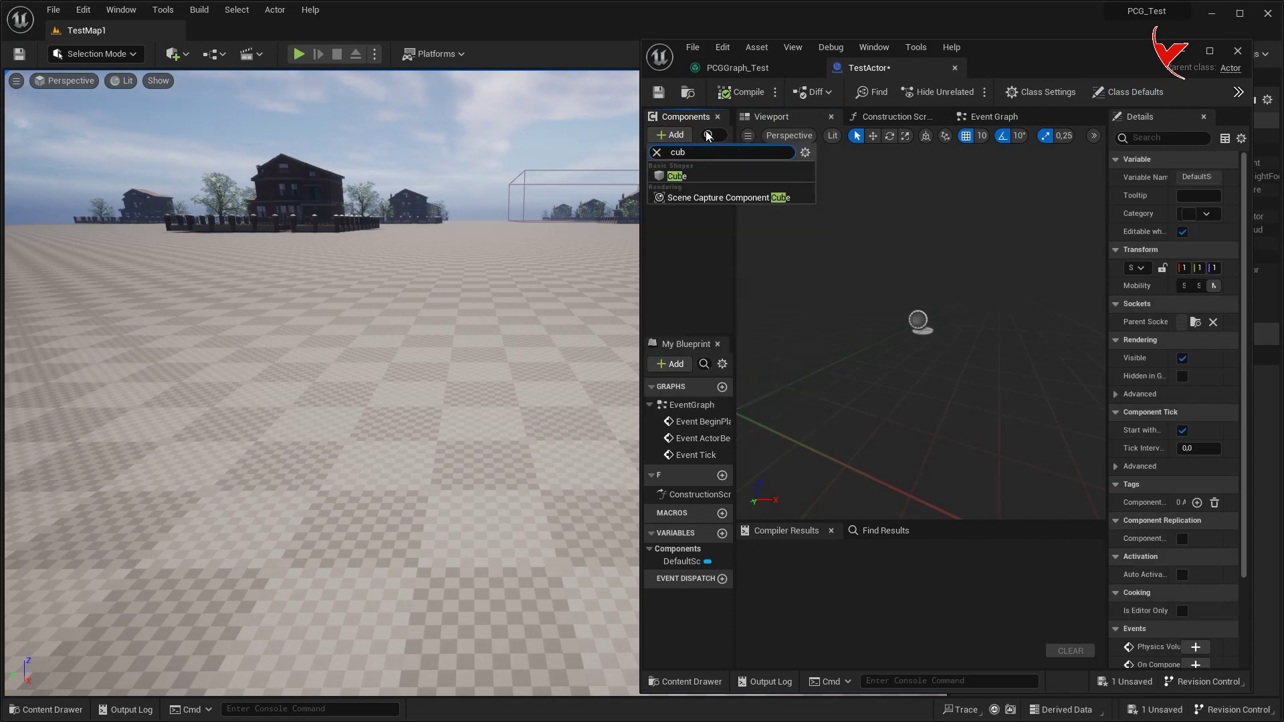
left_click(686, 177)
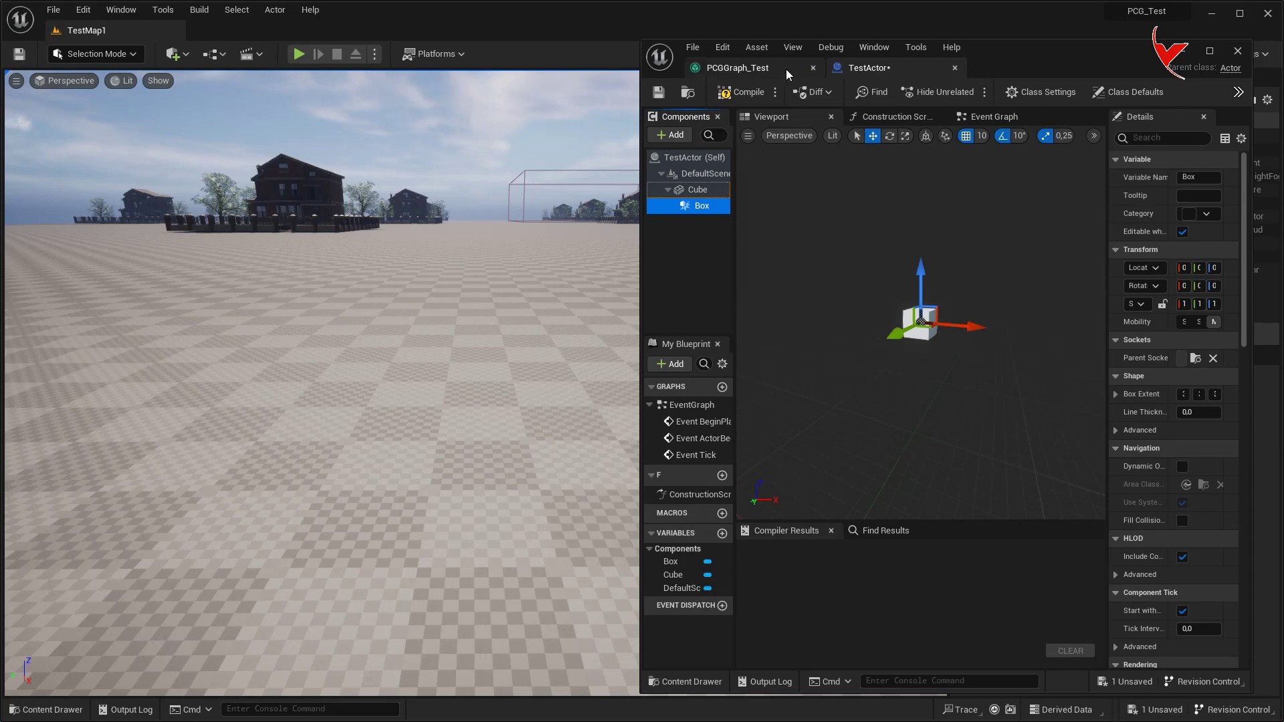
Dock the TestActor and PCGGraph_Test editors in the main window and show the newest sampler chain below Test 4
left_click_drag(868, 68, 341, 26)
left_click_drag(725, 66, 372, 35)
scroll(477, 255, "down", 4)
right_click_drag(476, 262, 511, 374)
scroll(431, 368, "up", 3)
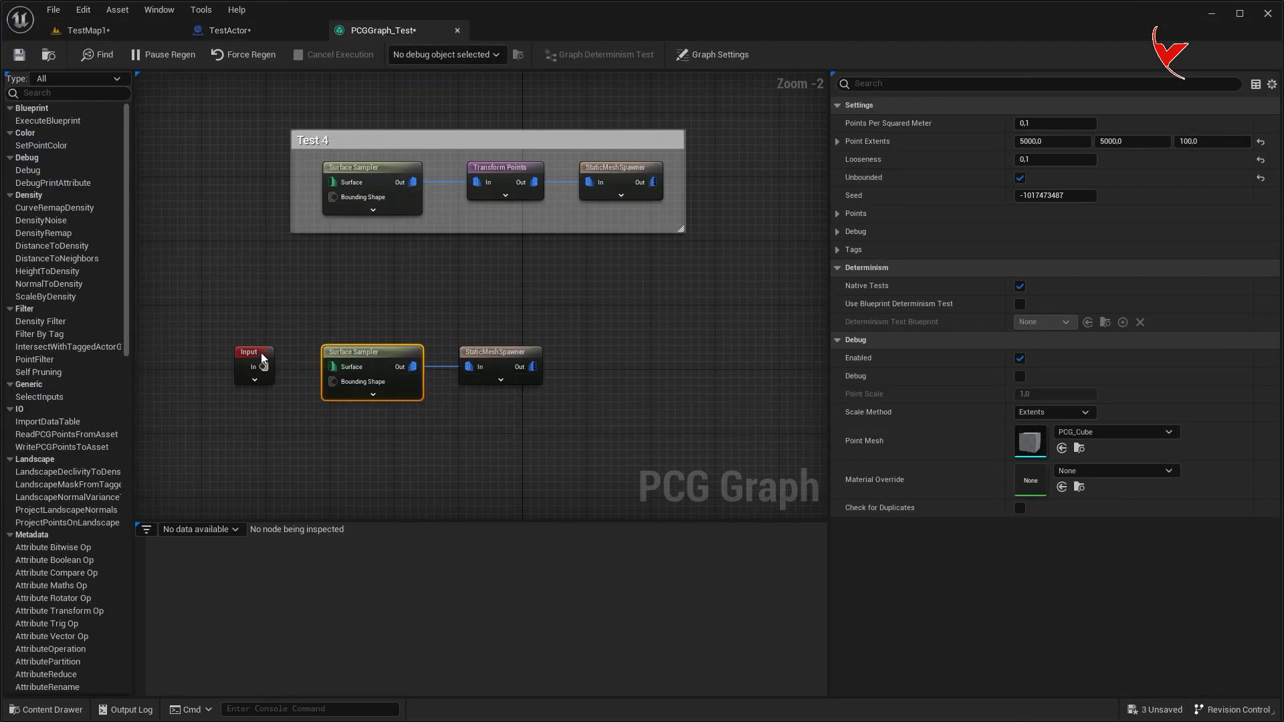
Move the Input node down out of the way and enclose the Surface Sampler and StaticMeshSpawner pair in a comment titled Test 5
left_click_drag(248, 359, 224, 463)
key("c")
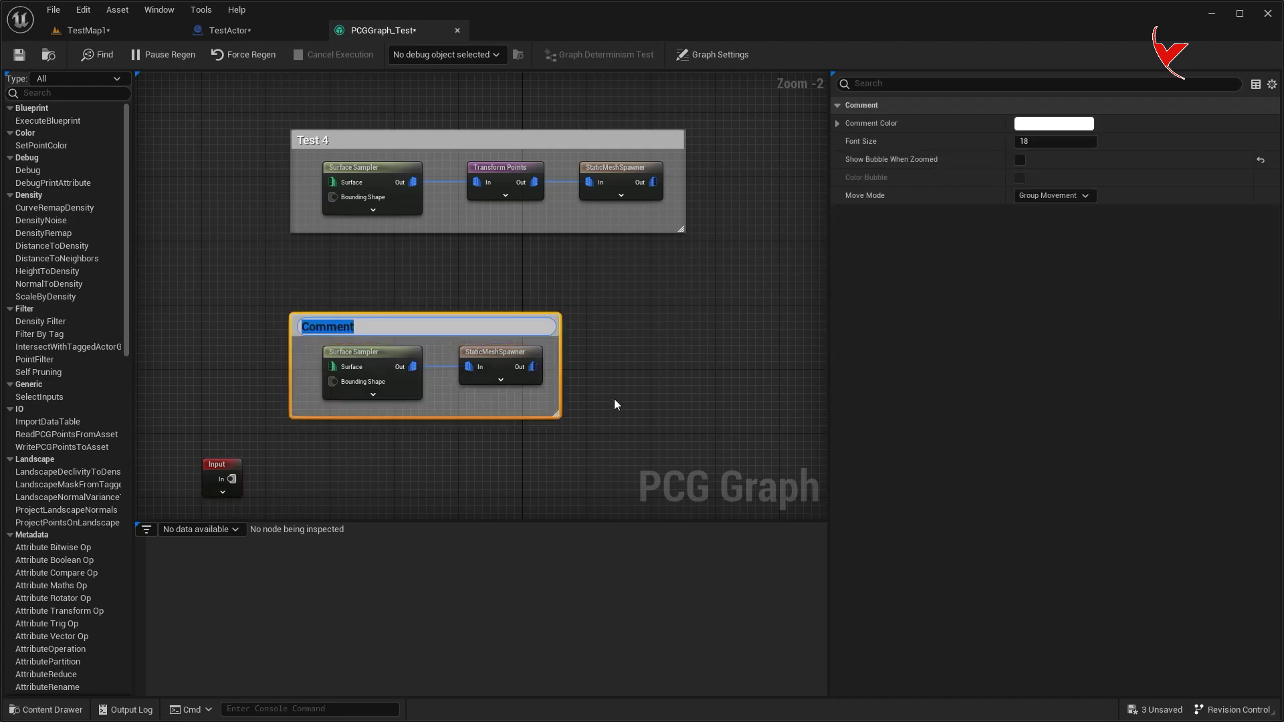
type("Test 5")
key("Return")
Copy the whole Test 1 comment group with its nodes and paste it below Test 5
scroll(600, 342, "down", 4)
right_click_drag(562, 144, 509, 249)
scroll(508, 249, "up", 3)
left_click(696, 266)
scroll(591, 430, "down", 1)
scroll(591, 430, "down", 2)
right_click_drag(586, 476, 543, 200)
scroll(510, 342, "up", 2)
key("ctrl+v")
scroll(481, 345, "up", 2)
scroll(479, 342, "up", 1)
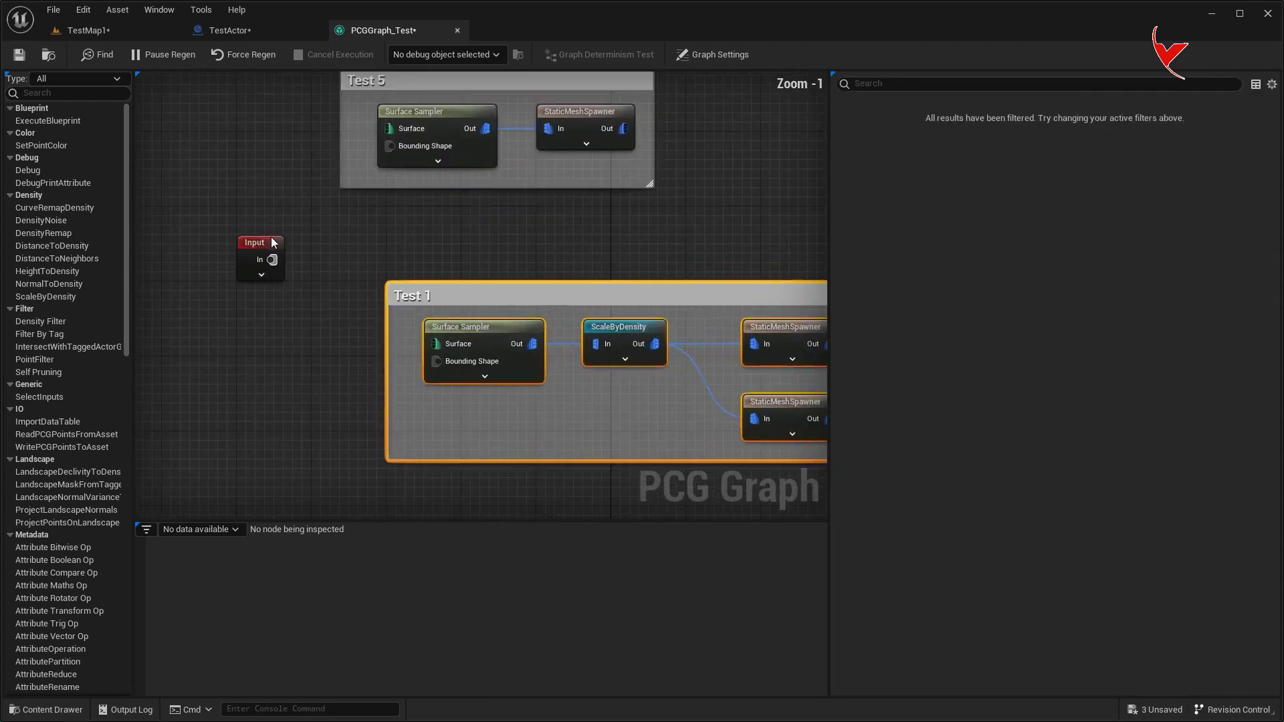
Place the Input node beside the pasted Test 1 group and connect it to the Surface input of its Surface Sampler
left_click(265, 309)
left_click_drag(281, 326, 412, 346)
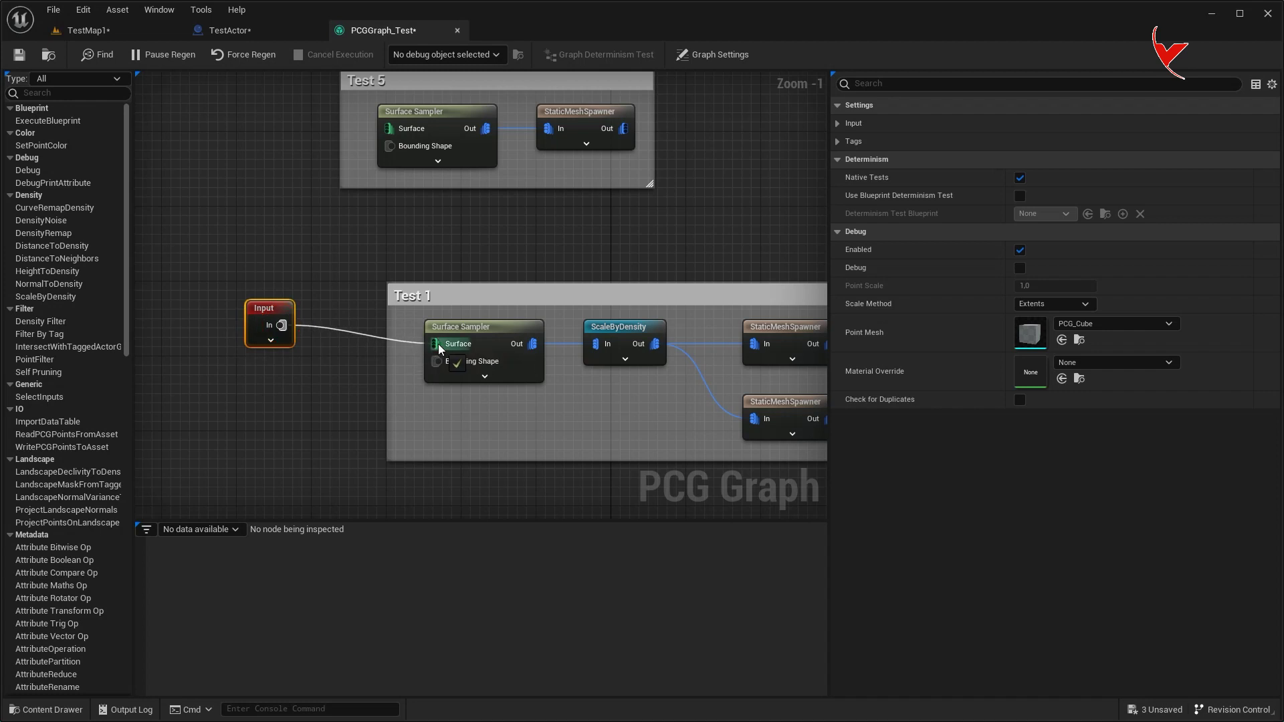
left_click_drag(281, 312, 285, 328)
Delete the upper StaticMeshSpawner in the pasted group and add a Spawn Actor node from the ScaleByDensity output instead
right_click_drag(578, 263, 322, 256)
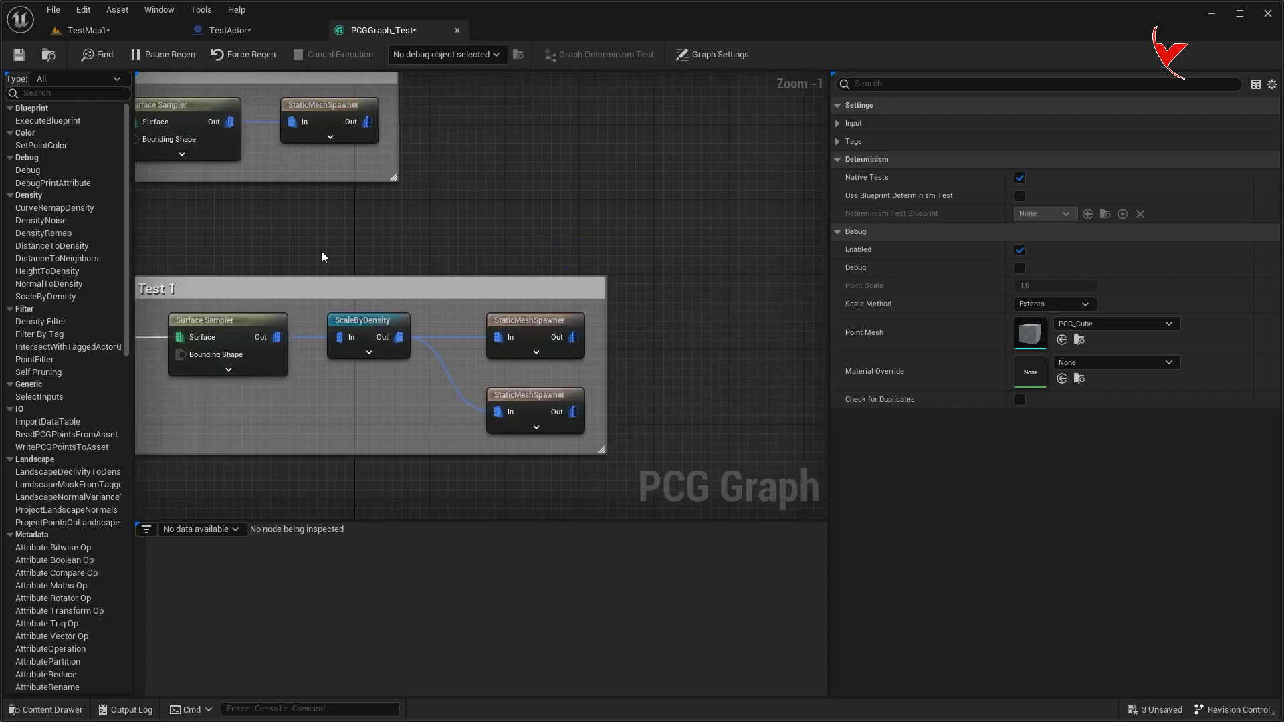
left_click(550, 335)
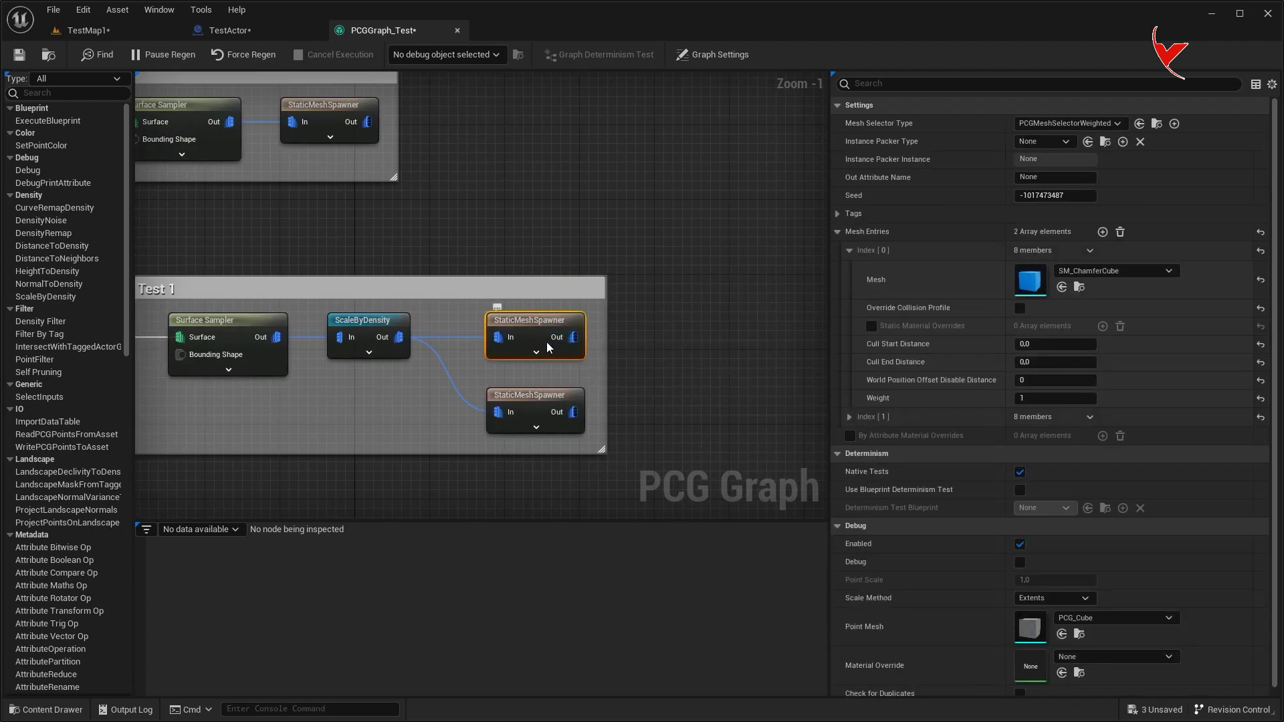
key("Delete")
left_click_drag(400, 329, 467, 333)
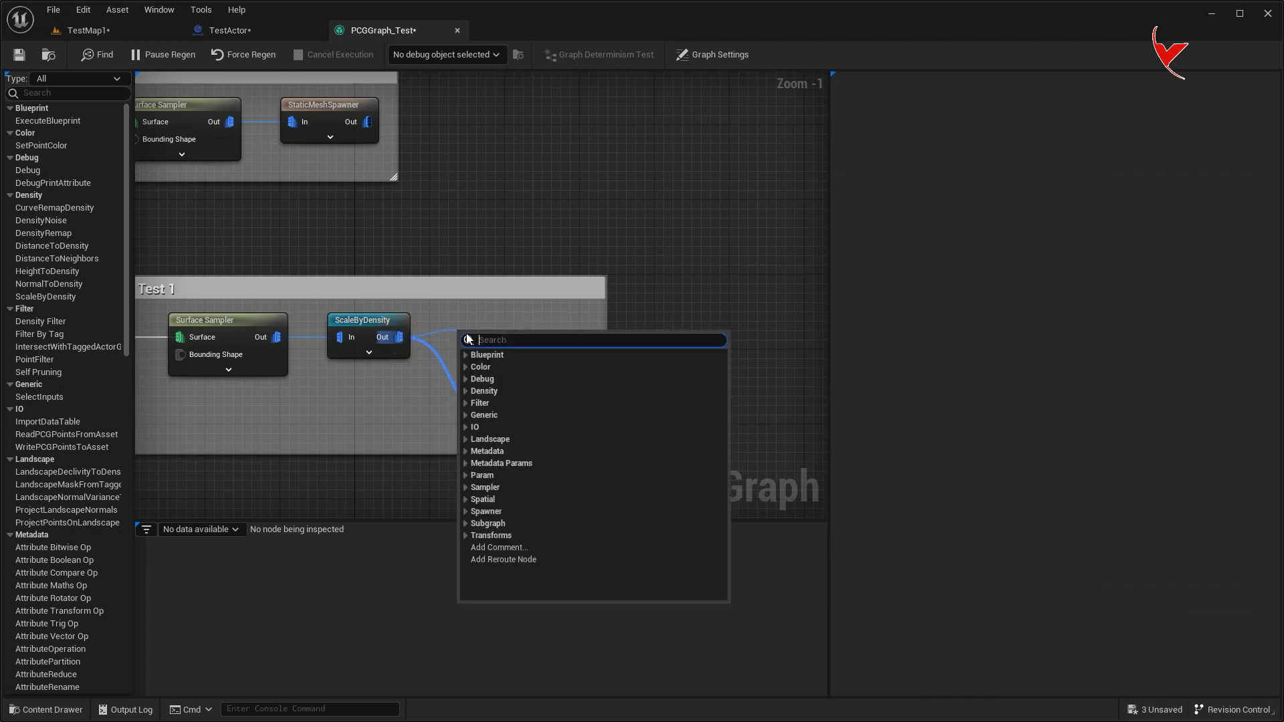
type("spaw")
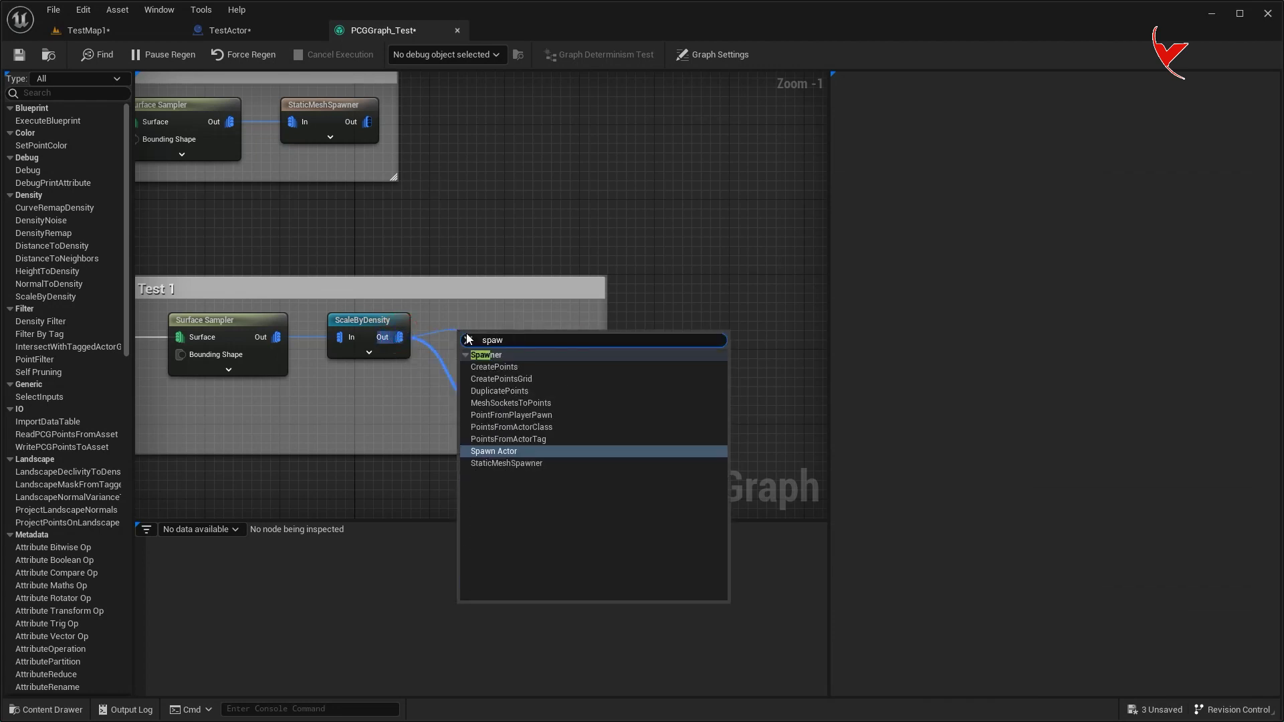
type("n")
left_click(496, 450)
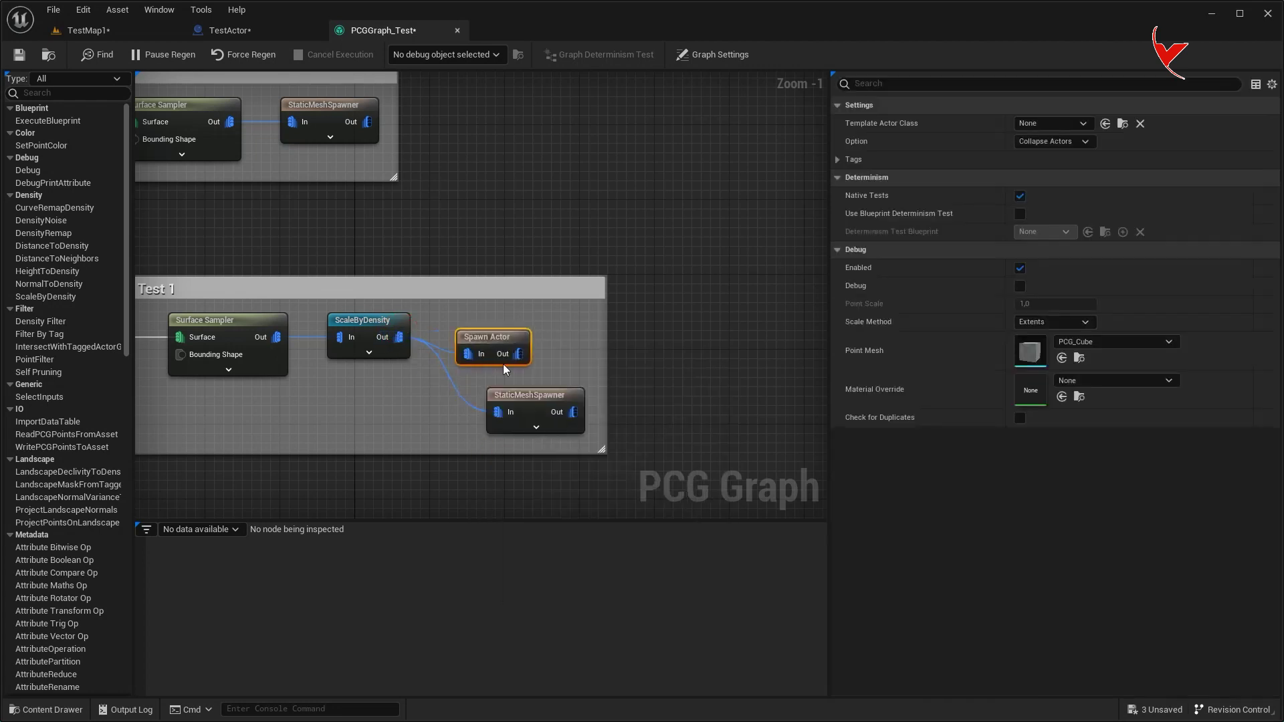
Position the Spawn Actor node above the remaining StaticMeshSpawner and set its Template Actor Class to TestActor
left_click_drag(548, 340, 535, 322)
key("ctrl+space")
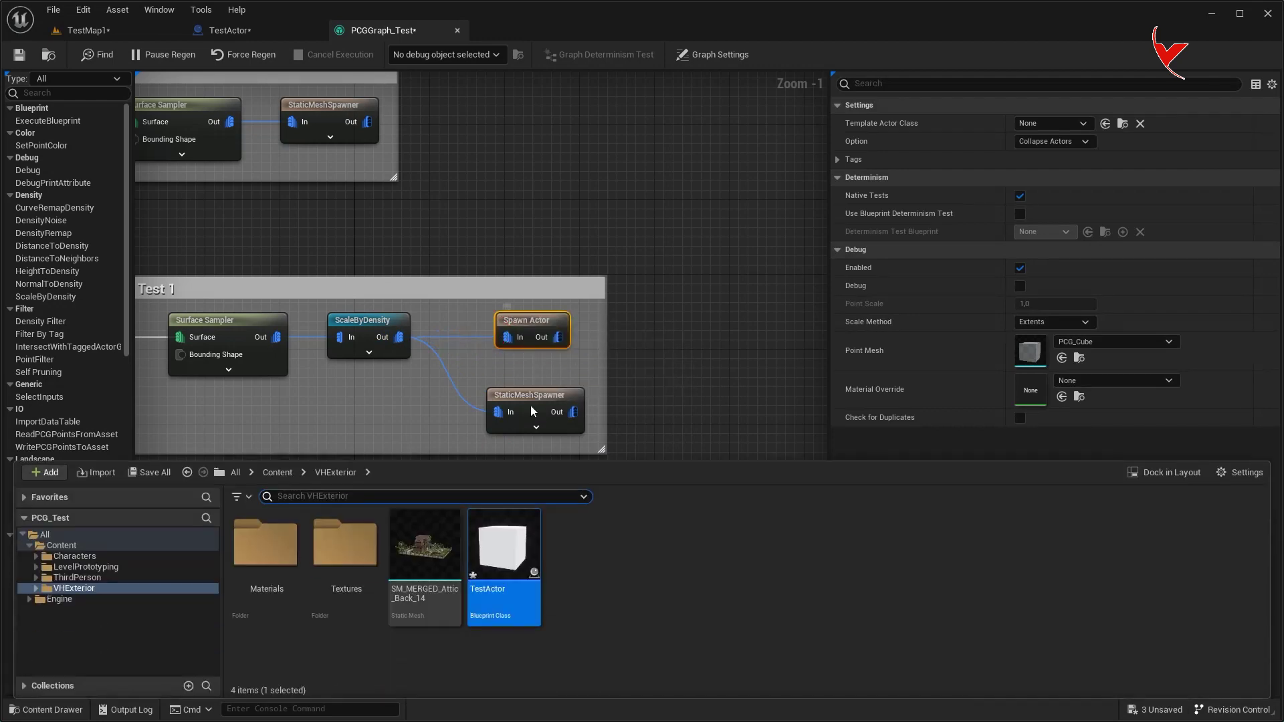
left_click_drag(499, 550, 1110, 123)
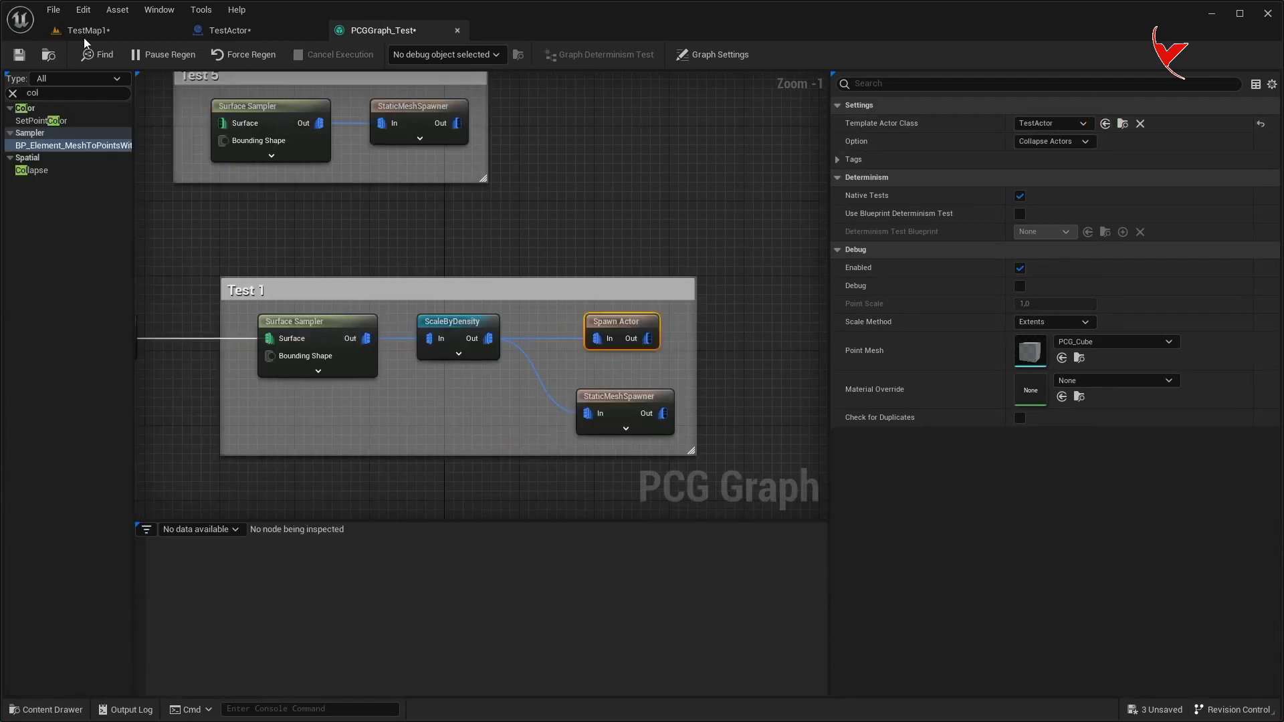
Switch to the TestMap1 level and play-test it, running among the spawned trees and cubes
left_click(86, 30)
left_click(301, 54)
key("w")
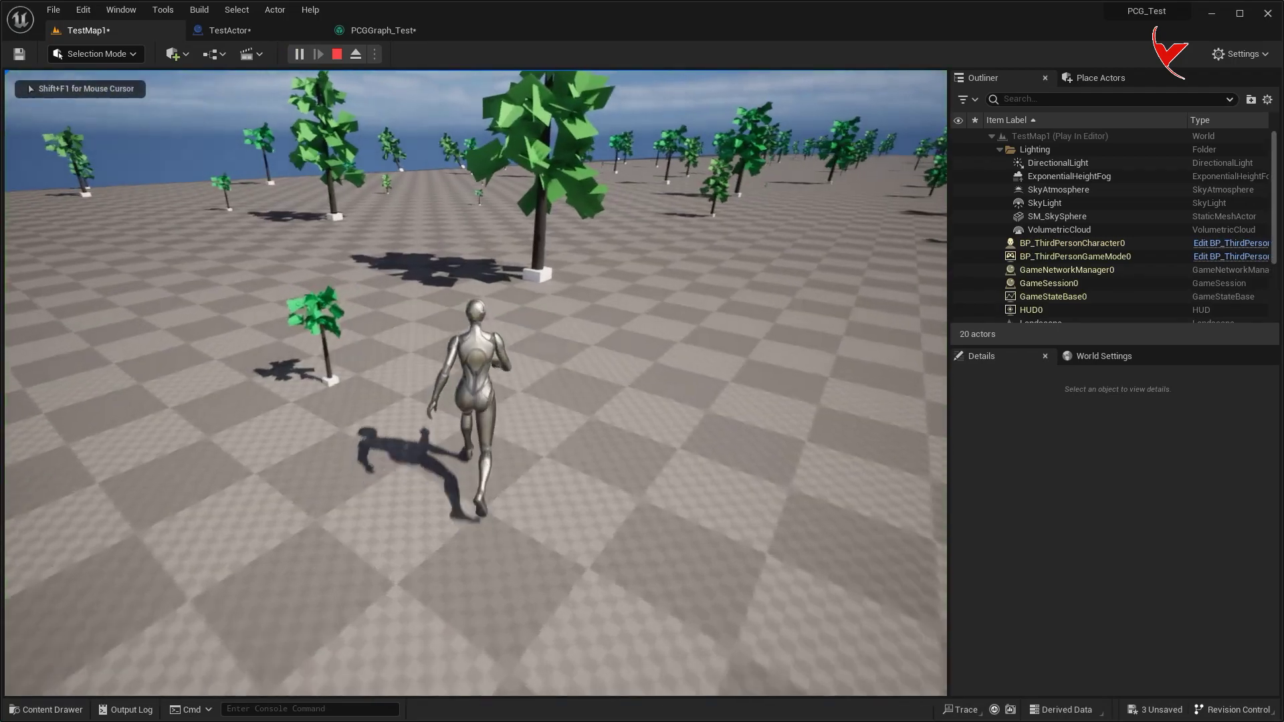